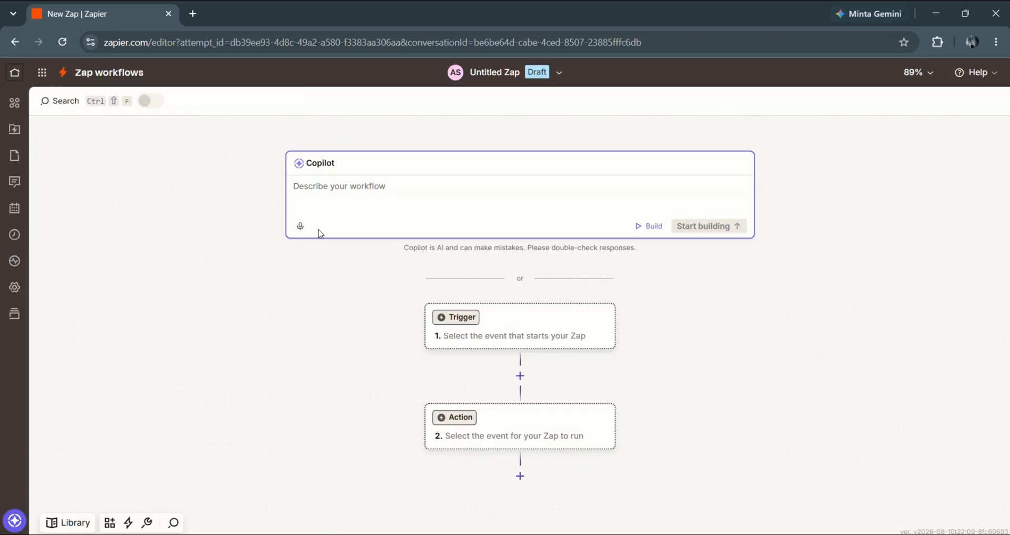
- Open the trigger app picker in the new untitled Zap draft
{"action": "left_click", "coordinate": [475, 324]}
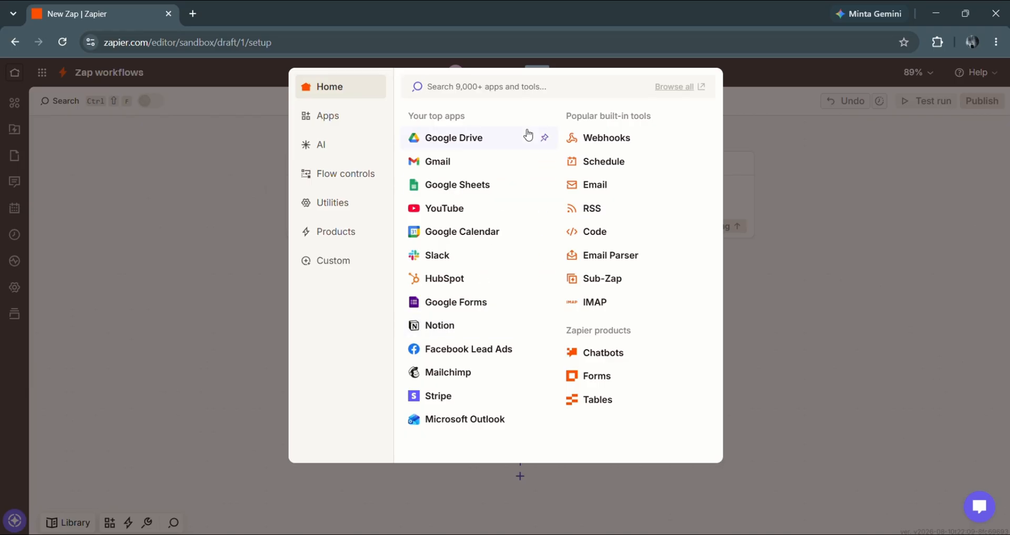
- Set RSS by Zapier's New Item in Feed as the trigger and begin filling the Feed URL
{"action": "left_click", "coordinate": [590, 208]}
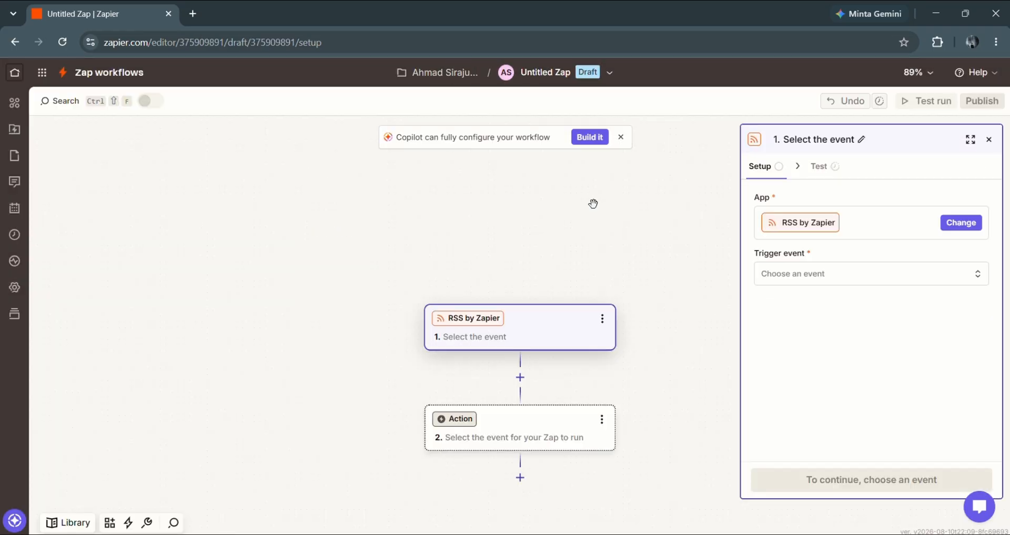
{"action": "left_click", "coordinate": [813, 288]}
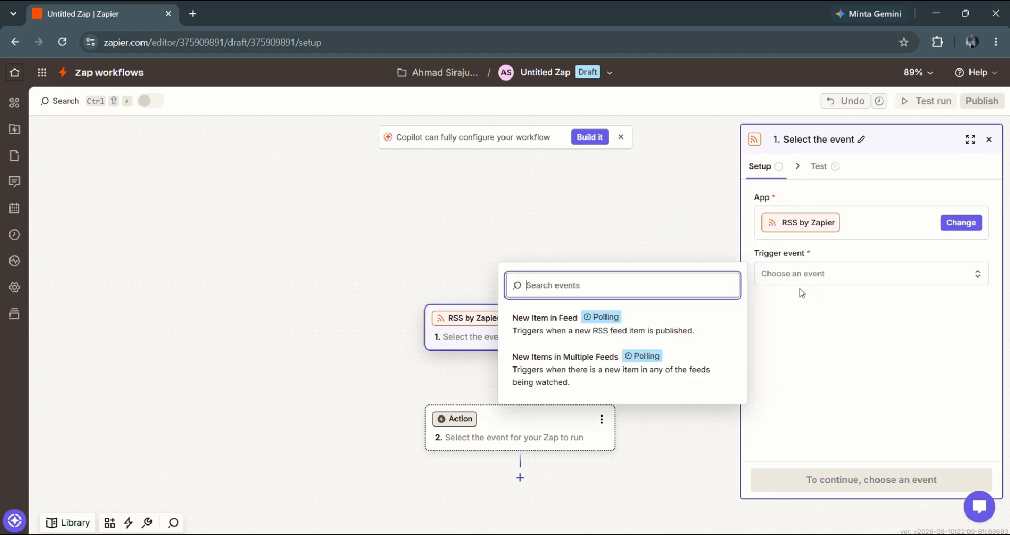
{"action": "left_click", "coordinate": [727, 321]}
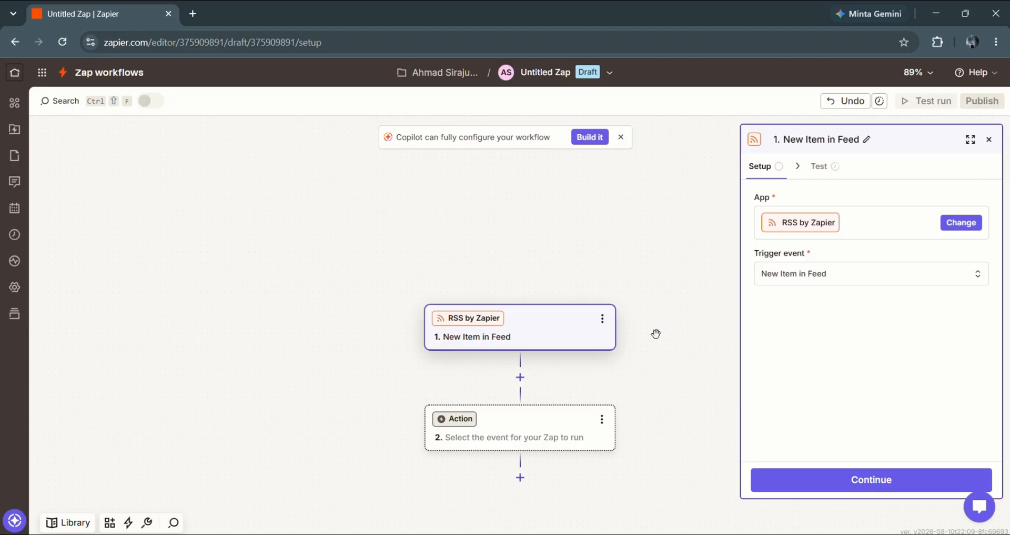
{"action": "left_click", "coordinate": [831, 478]}
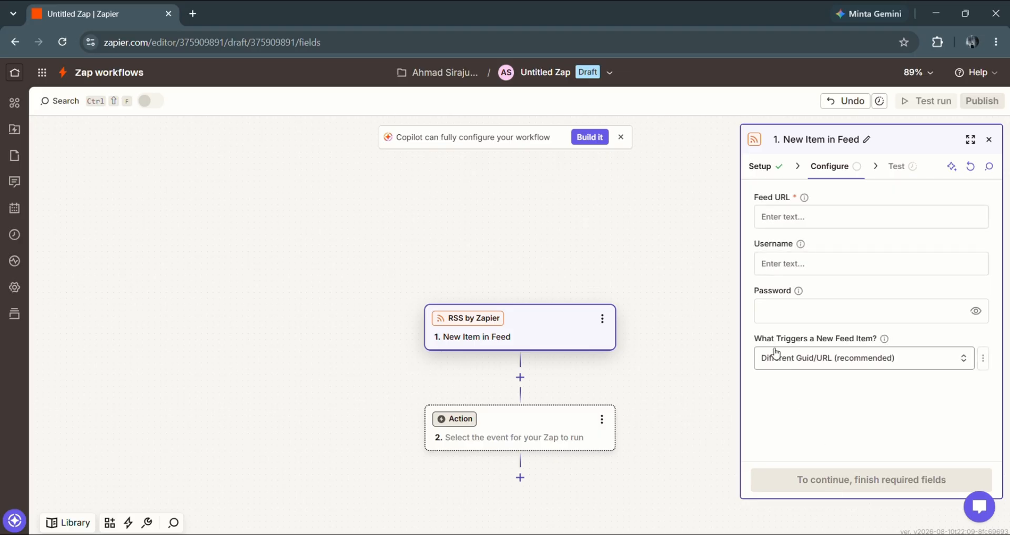
{"action": "left_click", "coordinate": [806, 222]}
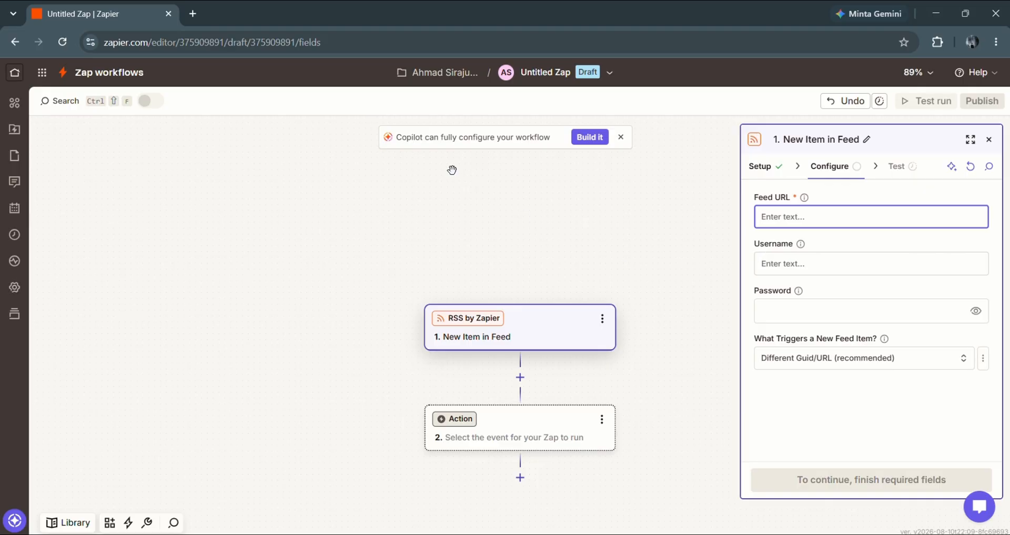
- Search 'bbc news' in a new tab, open the BBC homepage, and scroll down to its footer
{"action": "left_click", "coordinate": [193, 13]}
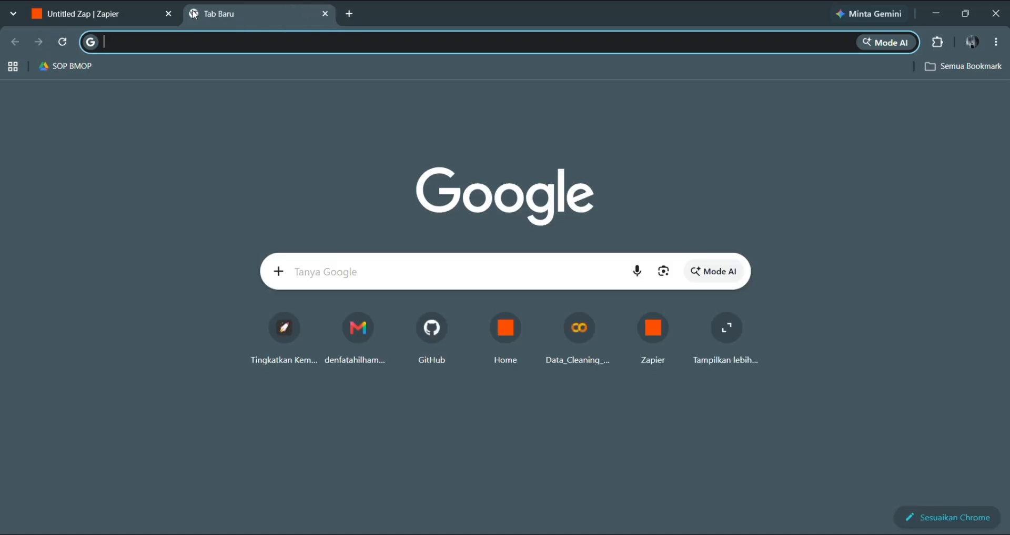
{"action": "type", "text": "bbc"}
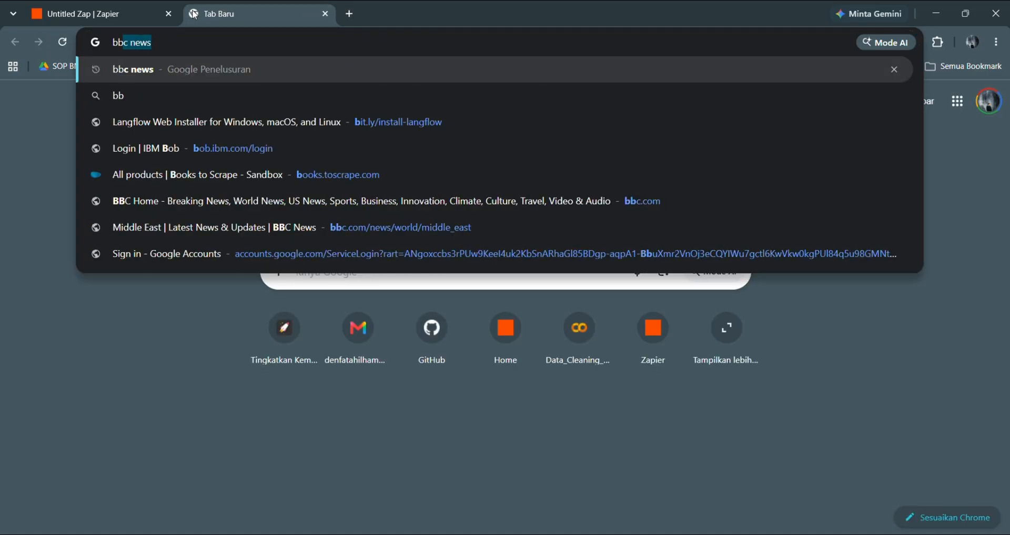
{"action": "key", "text": "Return"}
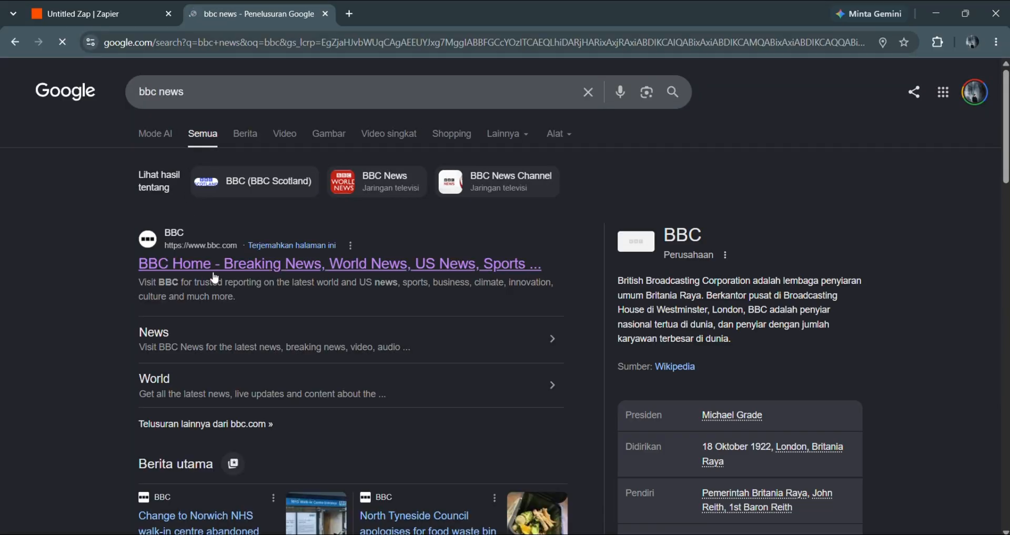
{"action": "left_click", "coordinate": [202, 275]}
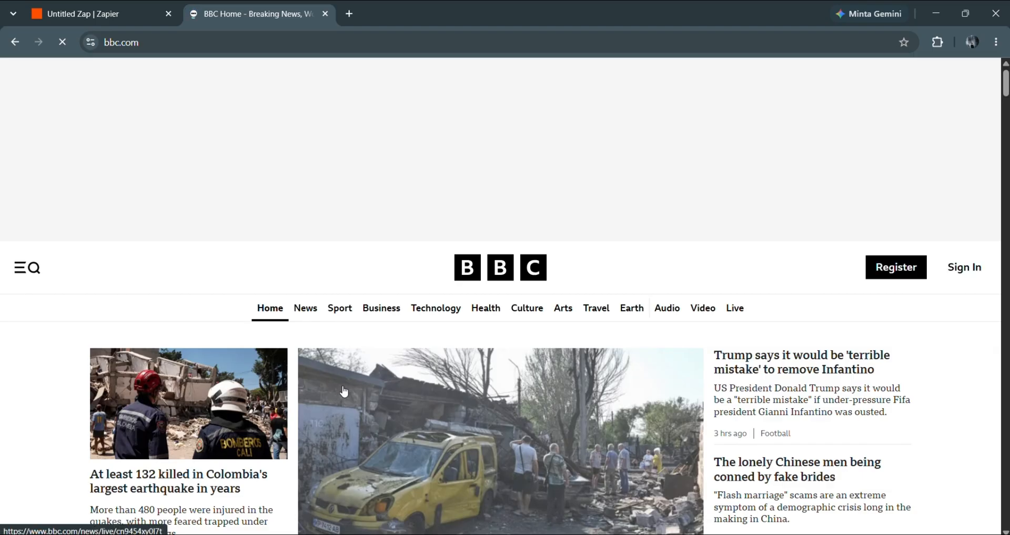
{"action": "scroll", "coordinate": [344, 391], "scroll_direction": "down", "scroll_amount": 9}
{"action": "scroll", "coordinate": [344, 391], "scroll_direction": "down", "scroll_amount": 15}
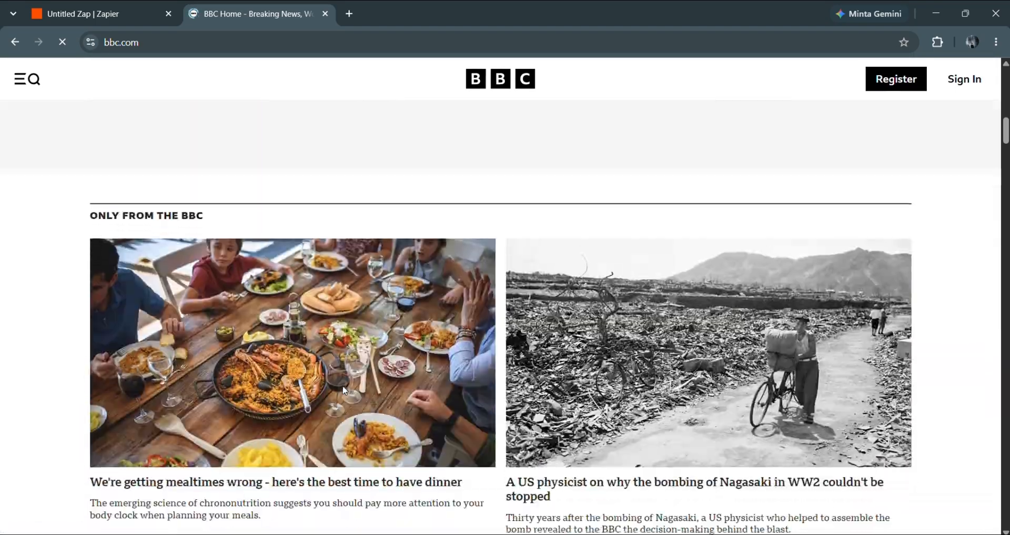
{"action": "scroll", "coordinate": [344, 391], "scroll_direction": "down", "scroll_amount": 20}
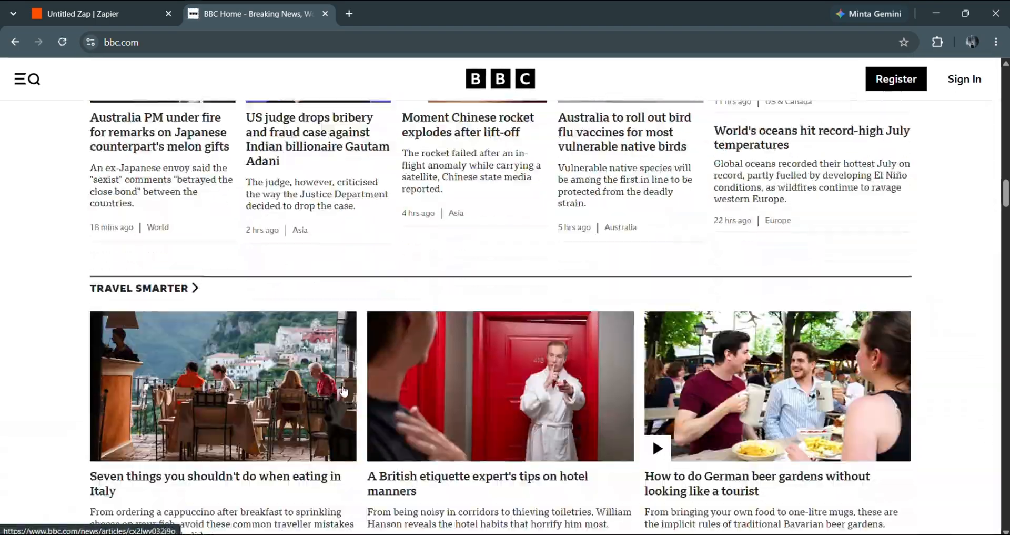
{"action": "scroll", "coordinate": [344, 391], "scroll_direction": "down", "scroll_amount": 20}
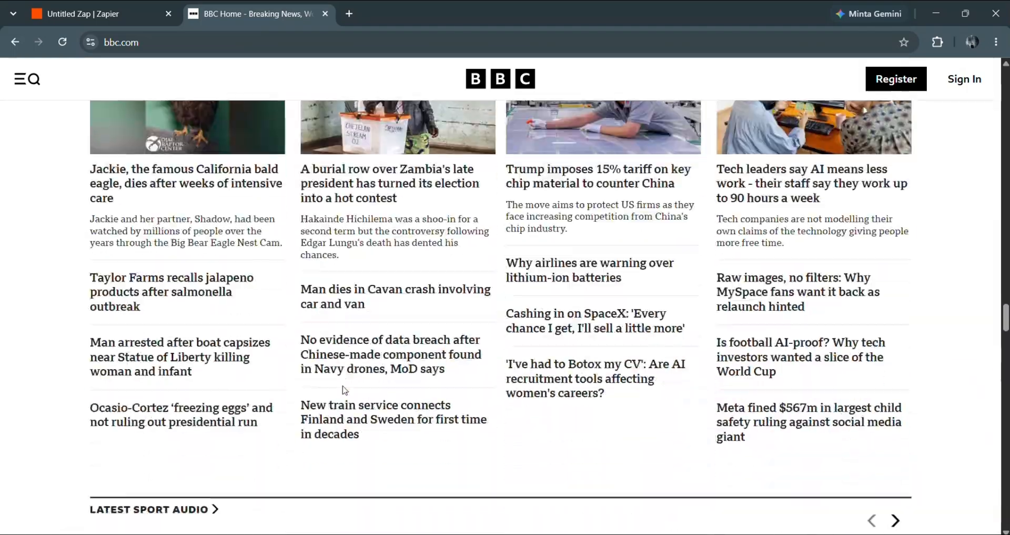
{"action": "scroll", "coordinate": [344, 391], "scroll_direction": "down", "scroll_amount": 20}
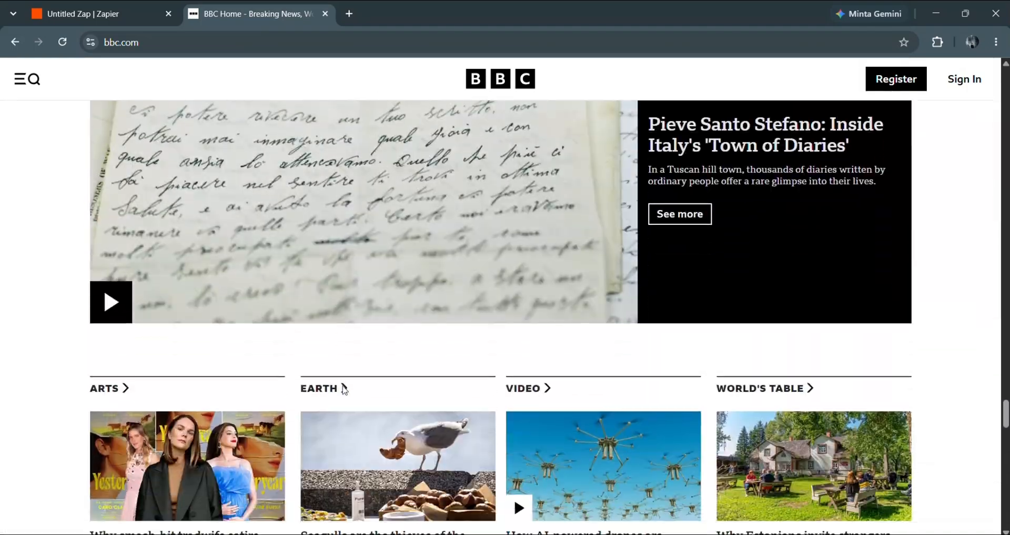
{"action": "scroll", "coordinate": [344, 391], "scroll_direction": "down", "scroll_amount": 15}
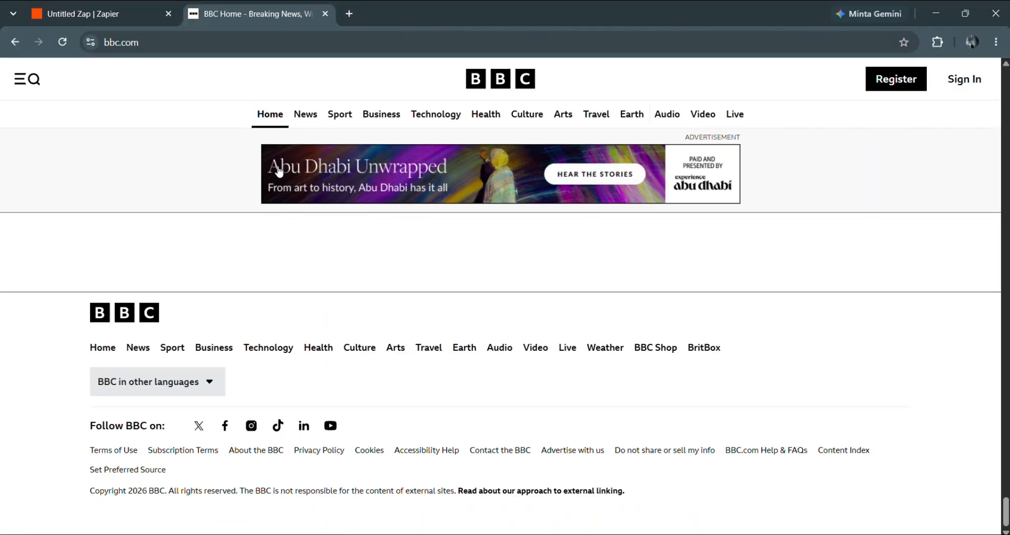
- Search 'un news' and open the UN News website
{"action": "left_click", "coordinate": [235, 42]}
{"action": "type", "text": "u"}
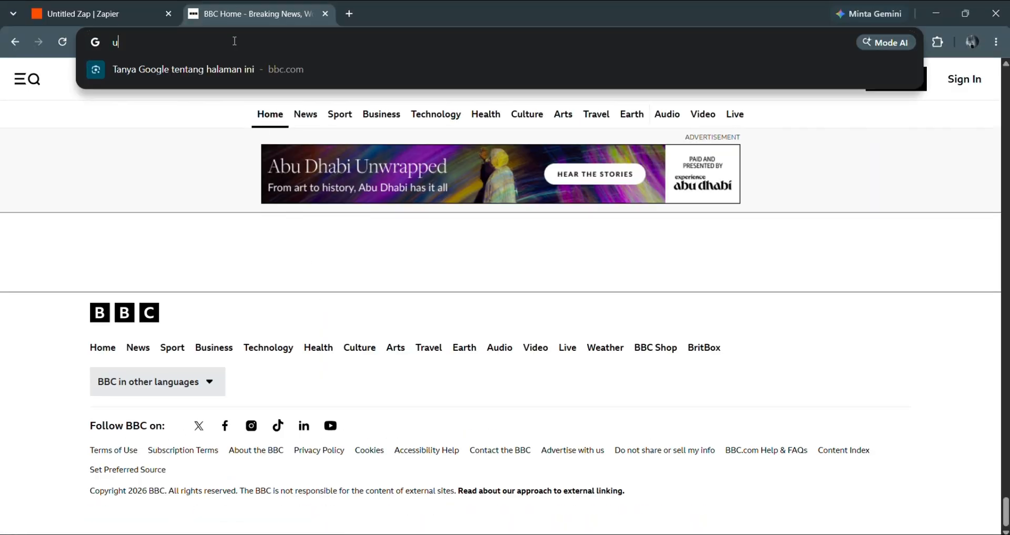
{"action": "type", "text": "n new"}
{"action": "key", "text": "Return"}
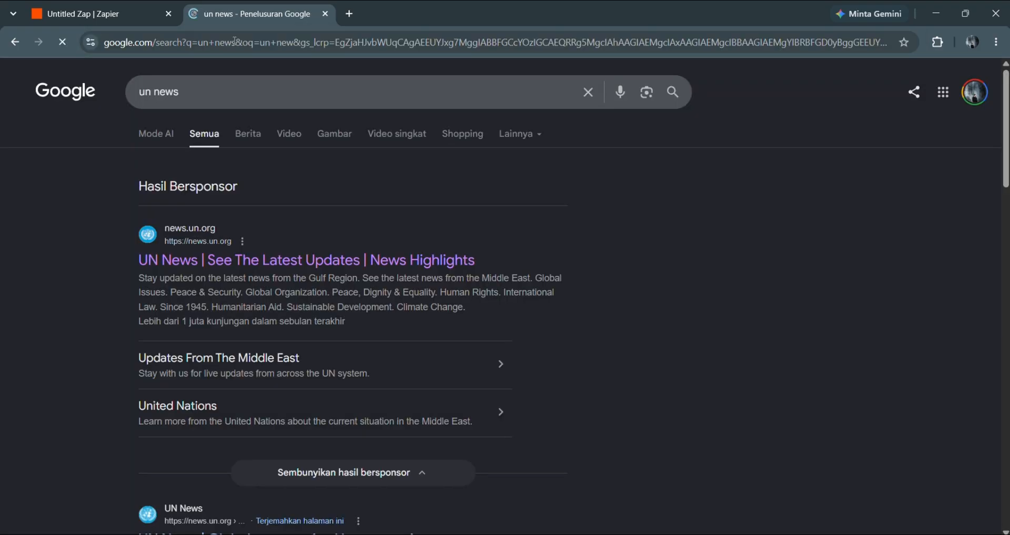
{"action": "left_click", "coordinate": [149, 259]}
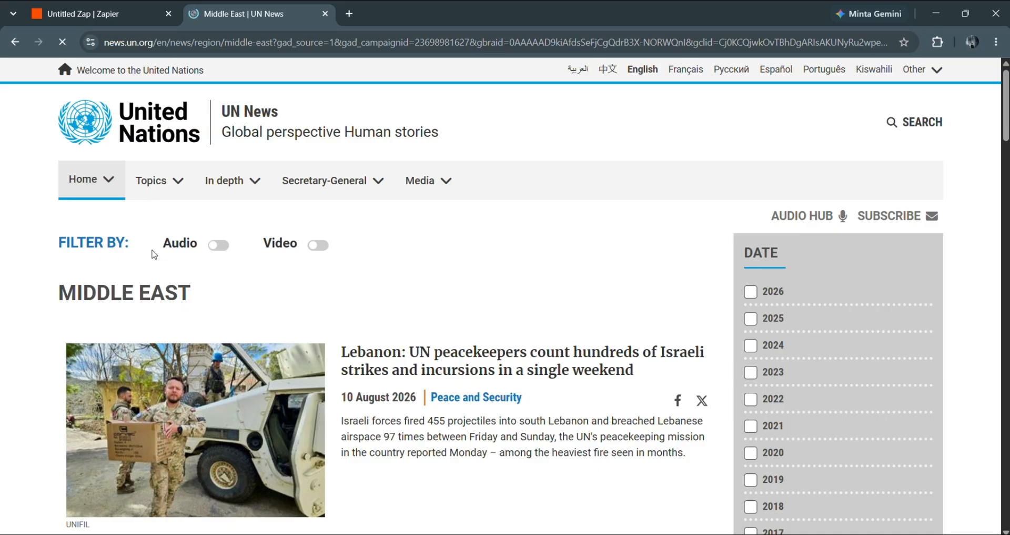
- Go to the Peace and Security topic page and scroll to its bottom
{"action": "left_click", "coordinate": [160, 190]}
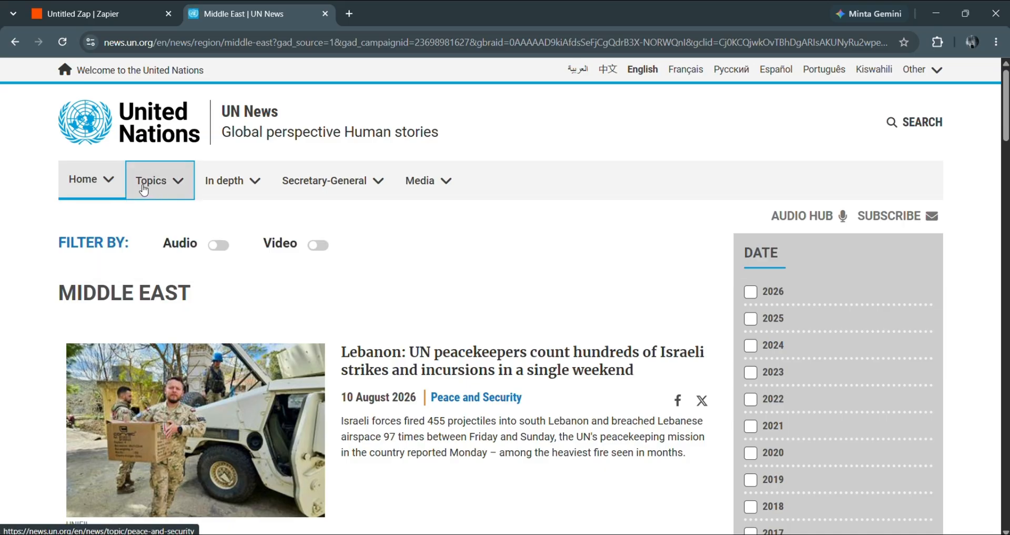
{"action": "left_click", "coordinate": [143, 190]}
{"action": "left_click", "coordinate": [143, 212]}
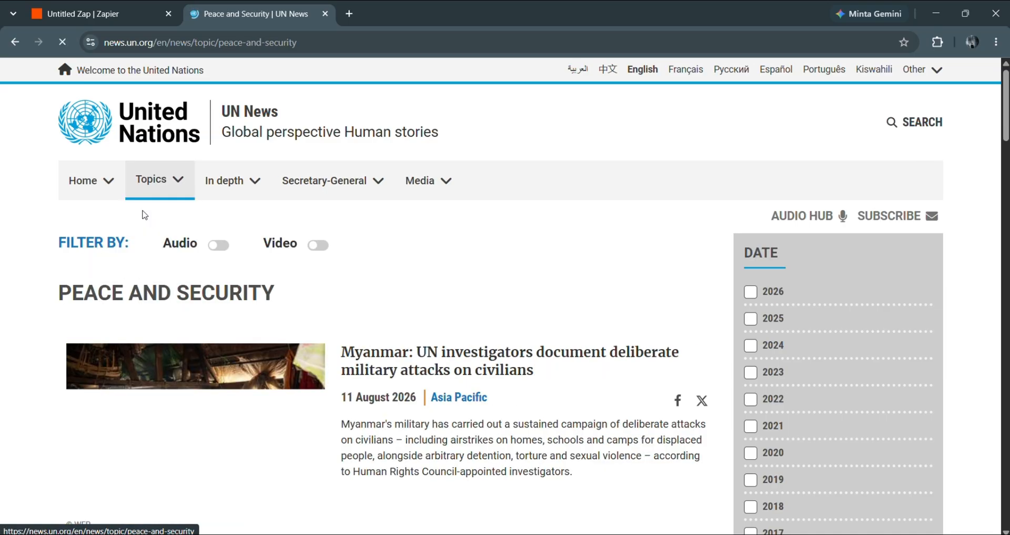
{"action": "scroll", "coordinate": [305, 360], "scroll_direction": "down", "scroll_amount": 4}
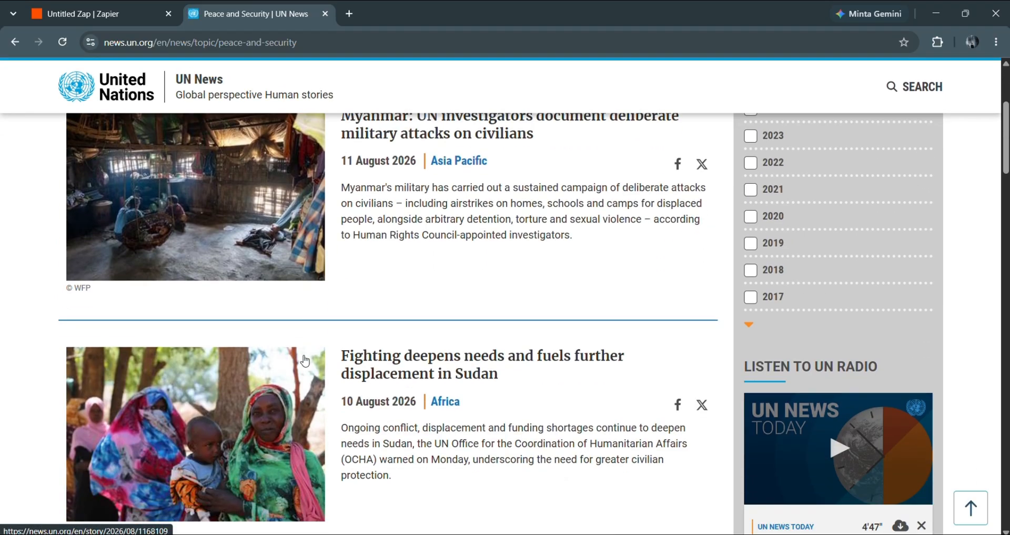
{"action": "scroll", "coordinate": [305, 360], "scroll_direction": "down", "scroll_amount": 20}
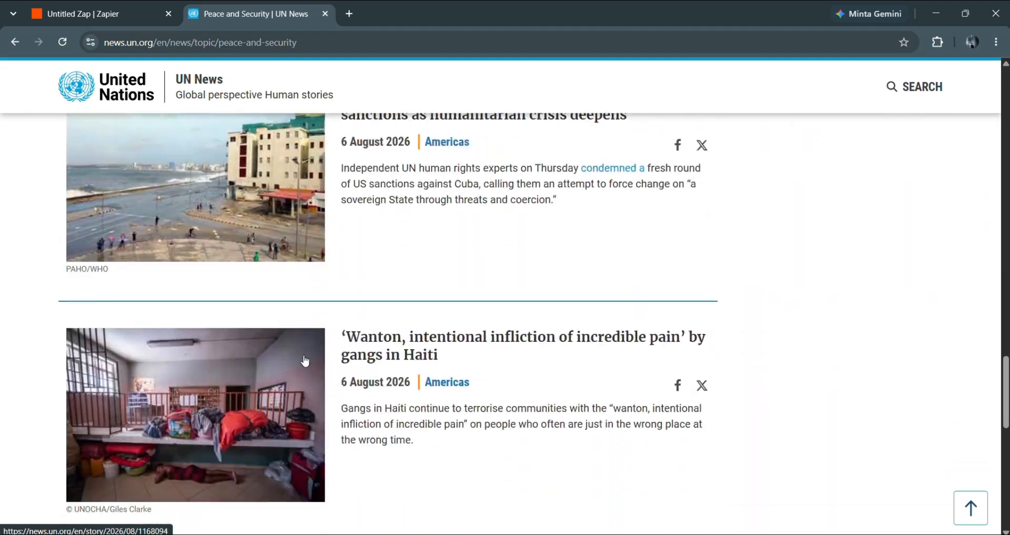
{"action": "scroll", "coordinate": [305, 360], "scroll_direction": "down", "scroll_amount": 10}
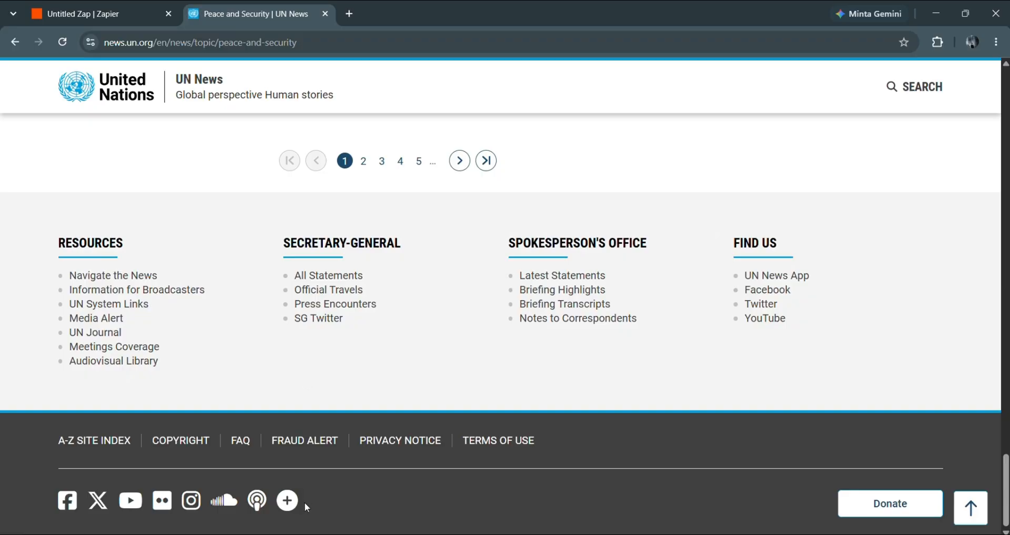
- Search 'al jazeera' in a new tab, open its homepage, and scroll down to the footer
{"action": "left_click", "coordinate": [349, 14]}
{"action": "type", "text": "al ja"}
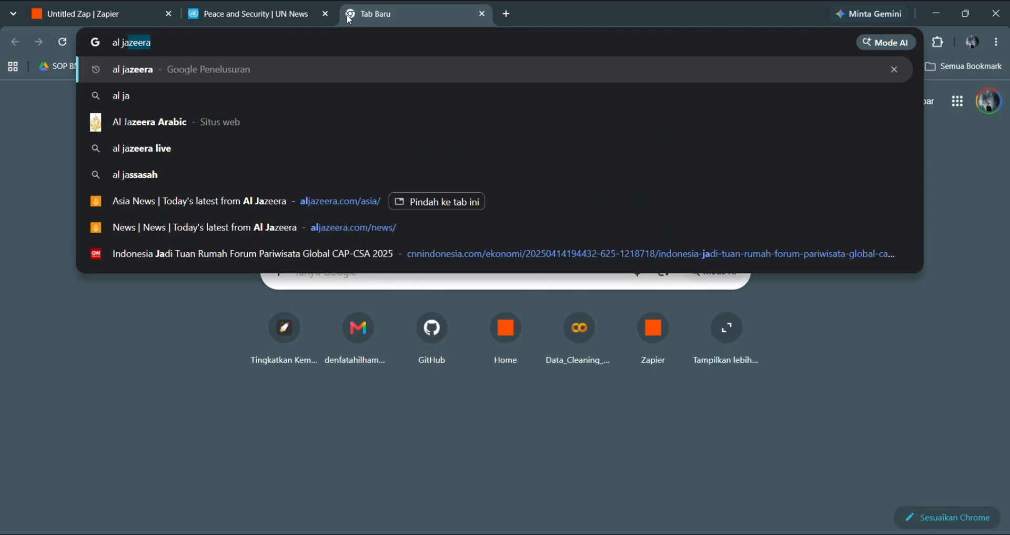
{"action": "key", "text": "Return"}
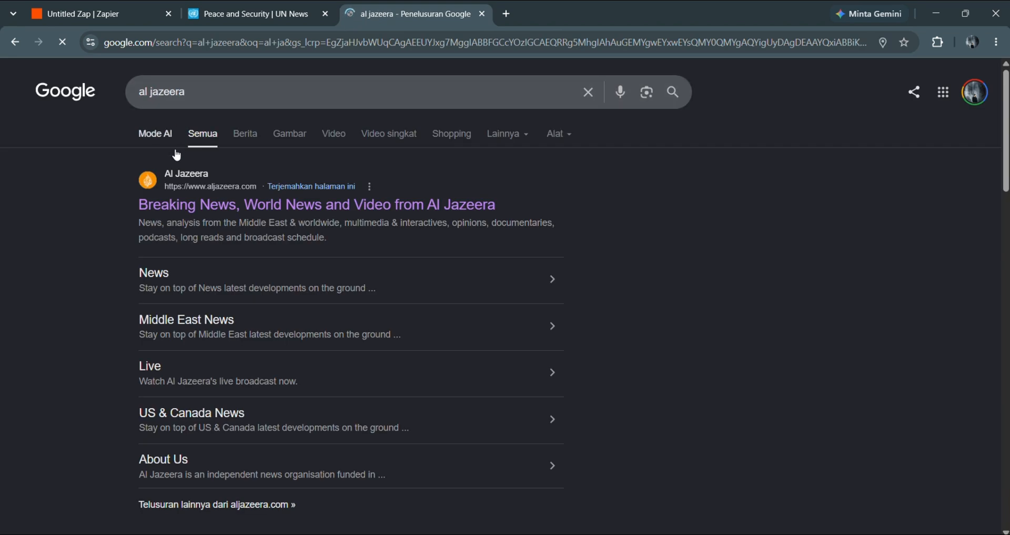
{"action": "left_click", "coordinate": [203, 202]}
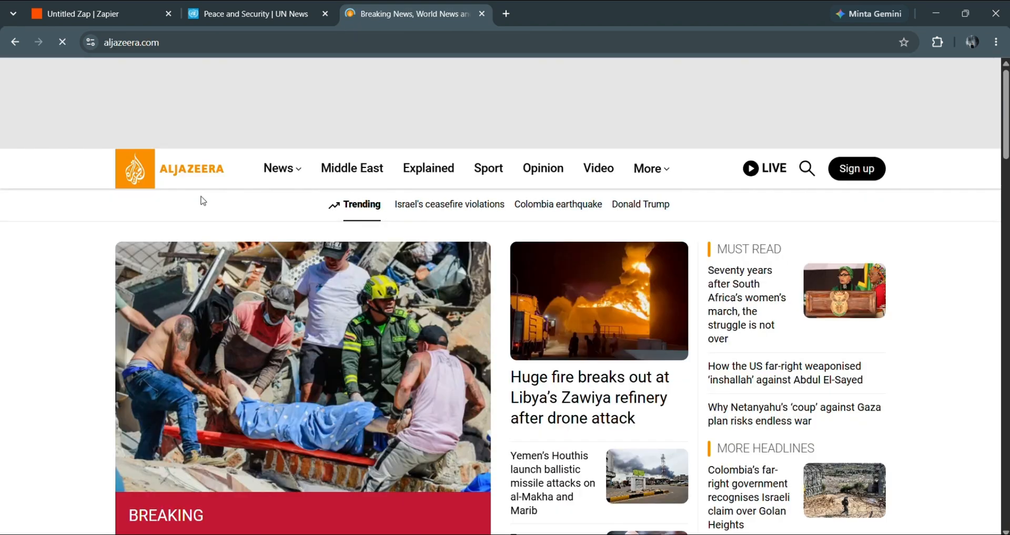
{"action": "scroll", "coordinate": [372, 311], "scroll_direction": "down", "scroll_amount": 6}
{"action": "scroll", "coordinate": [374, 316], "scroll_direction": "down", "scroll_amount": 20}
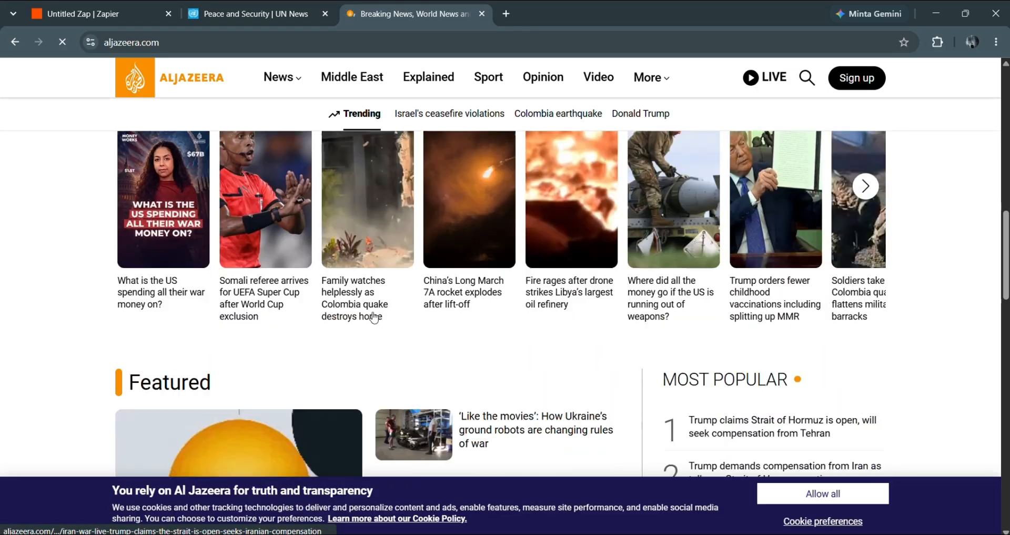
{"action": "scroll", "coordinate": [375, 316], "scroll_direction": "down", "scroll_amount": 20}
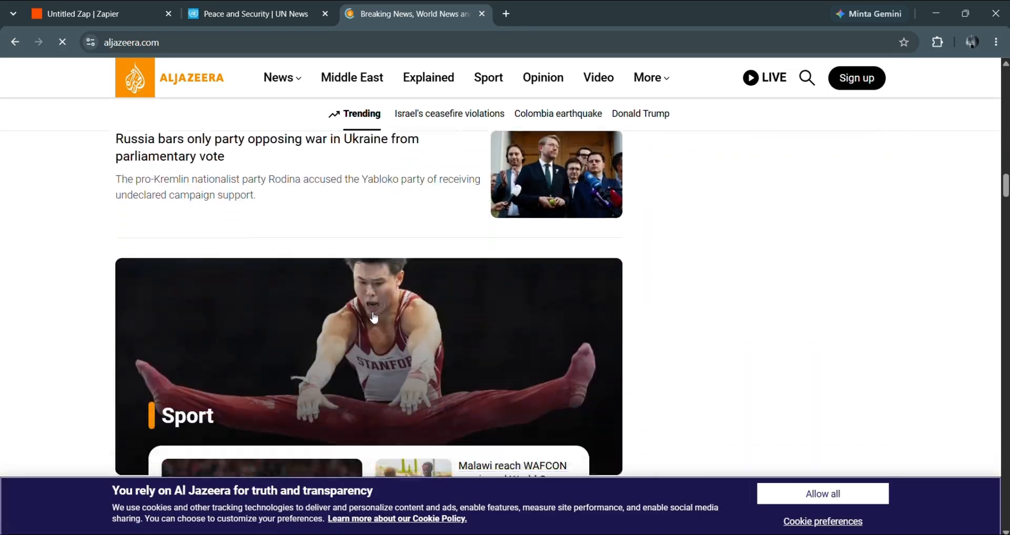
{"action": "scroll", "coordinate": [375, 316], "scroll_direction": "down", "scroll_amount": 20}
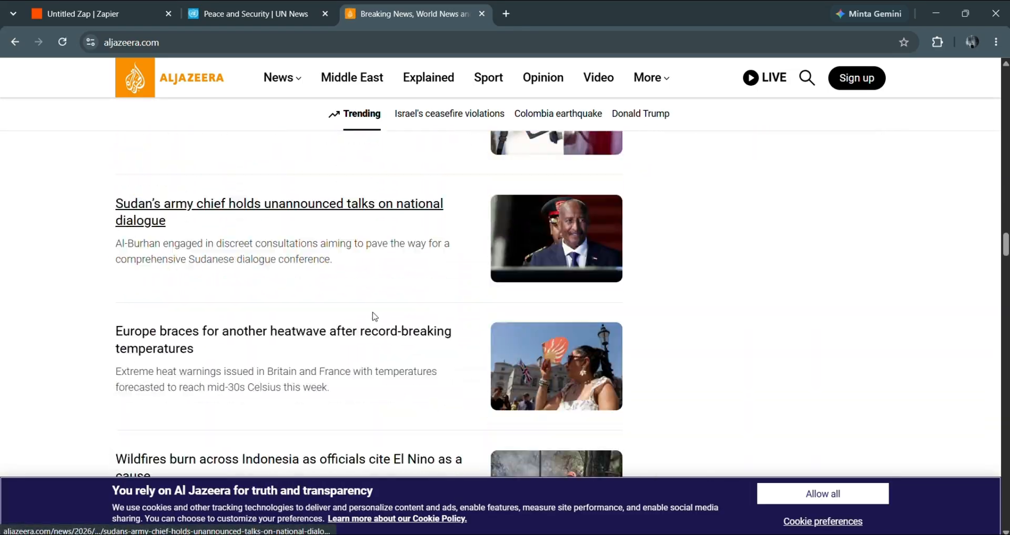
{"action": "scroll", "coordinate": [375, 316], "scroll_direction": "down", "scroll_amount": 20}
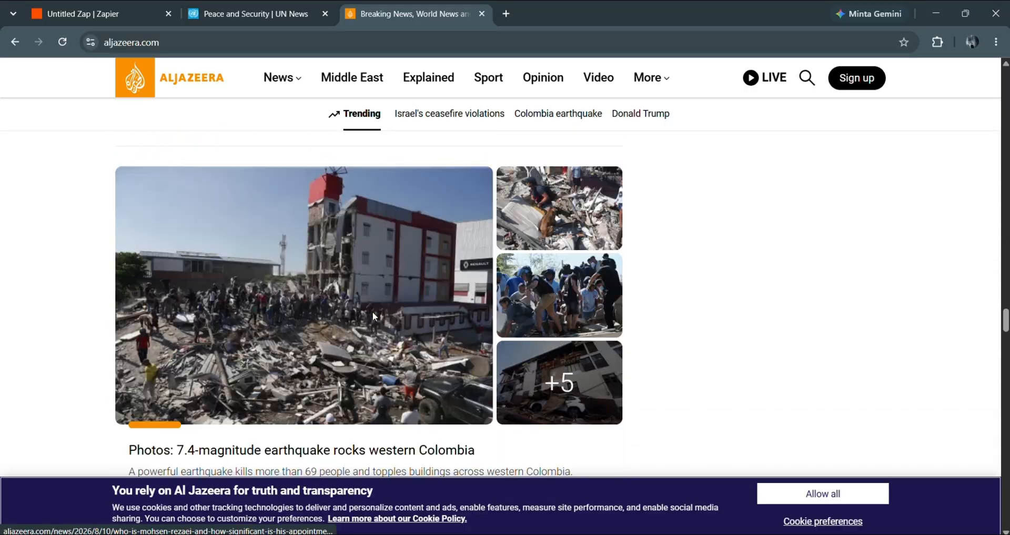
{"action": "scroll", "coordinate": [375, 316], "scroll_direction": "down", "scroll_amount": 20}
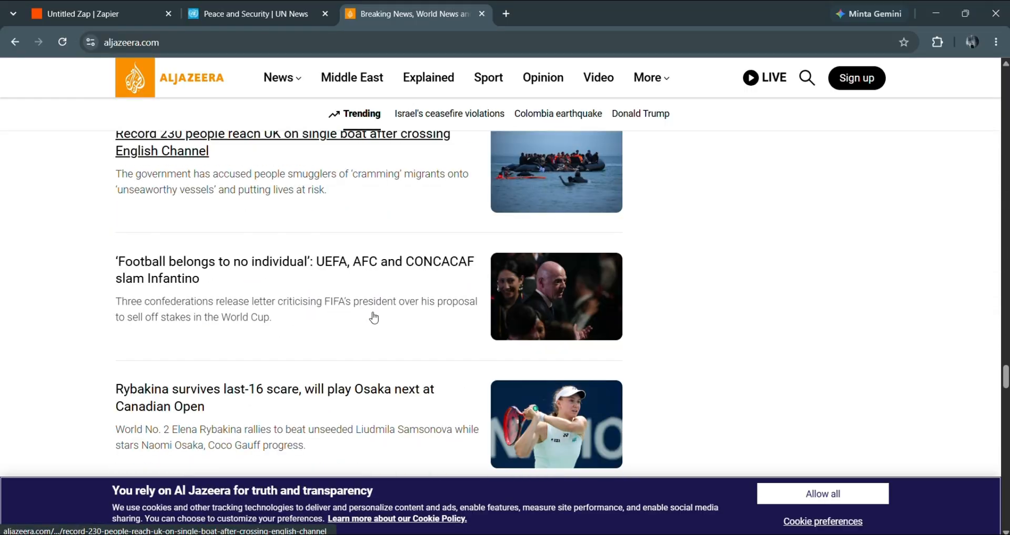
{"action": "scroll", "coordinate": [374, 316], "scroll_direction": "down", "scroll_amount": 20}
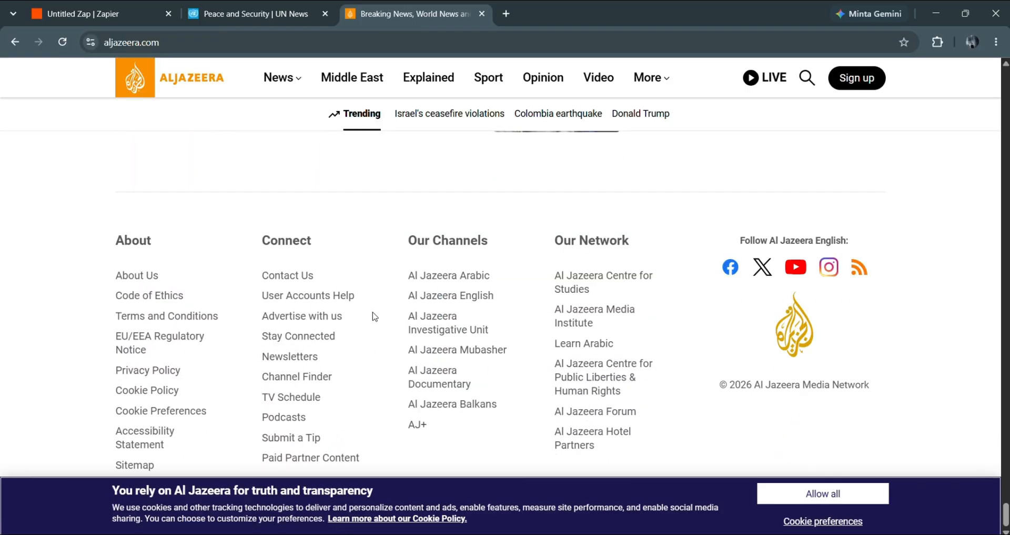
- Open the aljazeera.com/xml/rss/all.xml feed, copy its address, and return to Zapier
{"action": "left_click", "coordinate": [861, 264]}
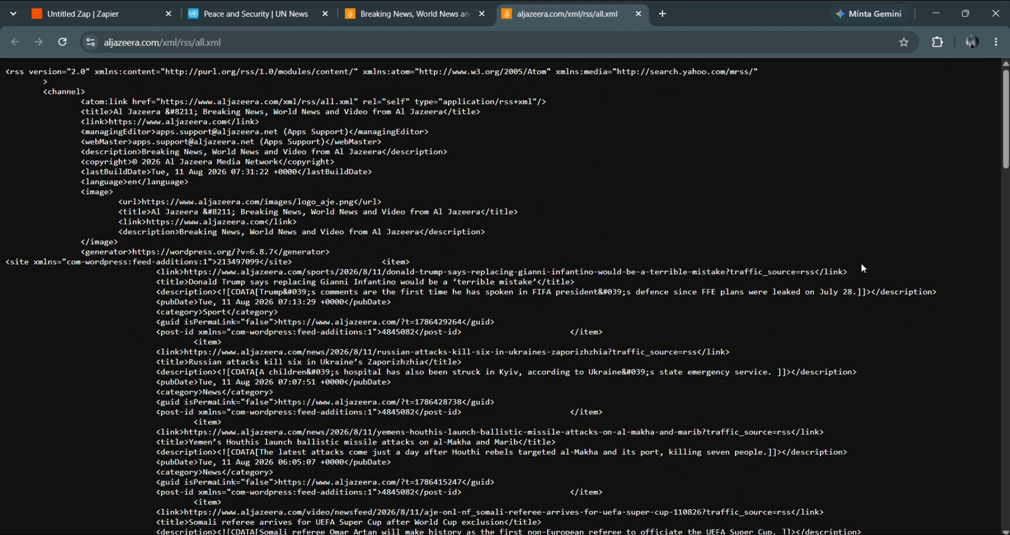
{"action": "left_click", "coordinate": [264, 47]}
{"action": "key", "text": "ctrl+c"}
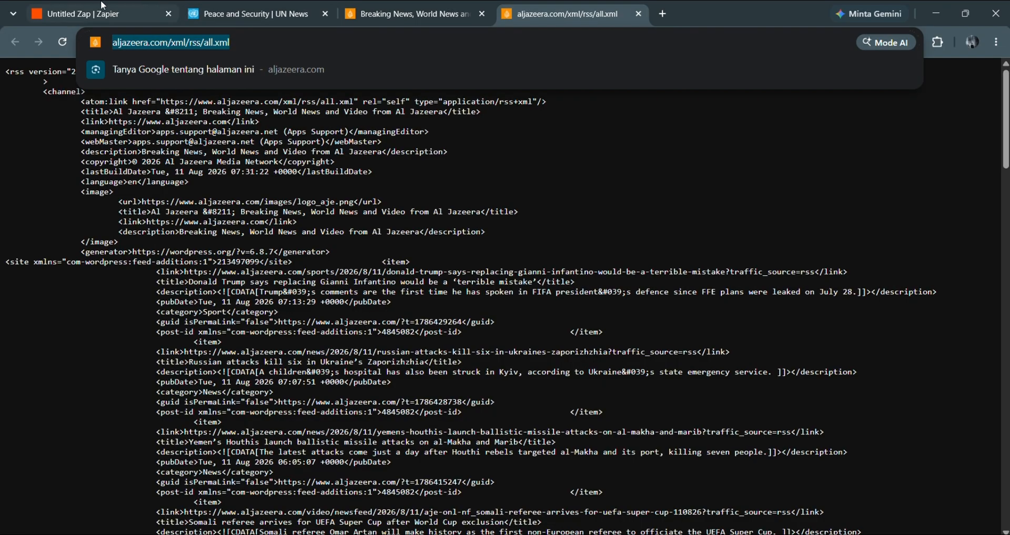
{"action": "left_click", "coordinate": [48, 10]}
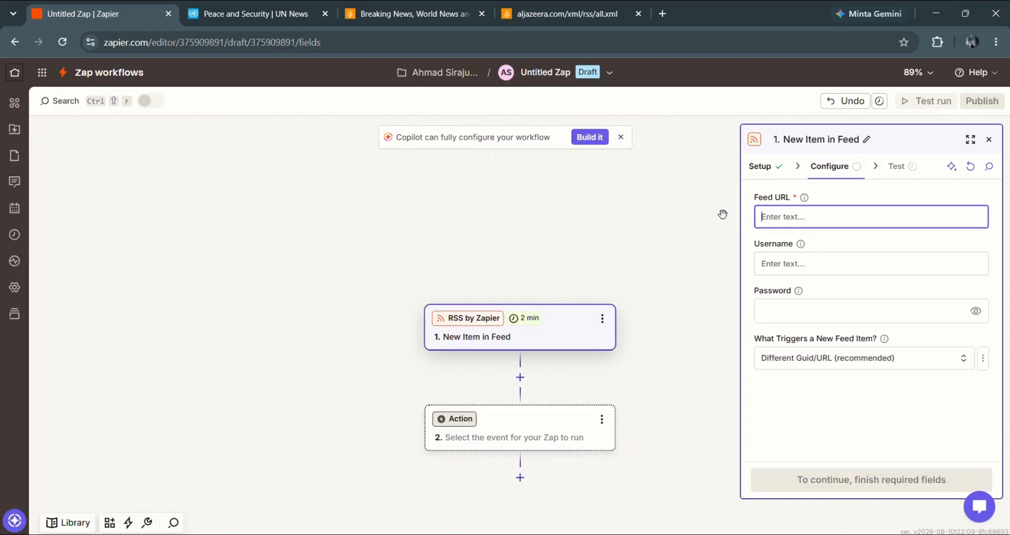
{"action": "key", "text": "ctrl+v"}
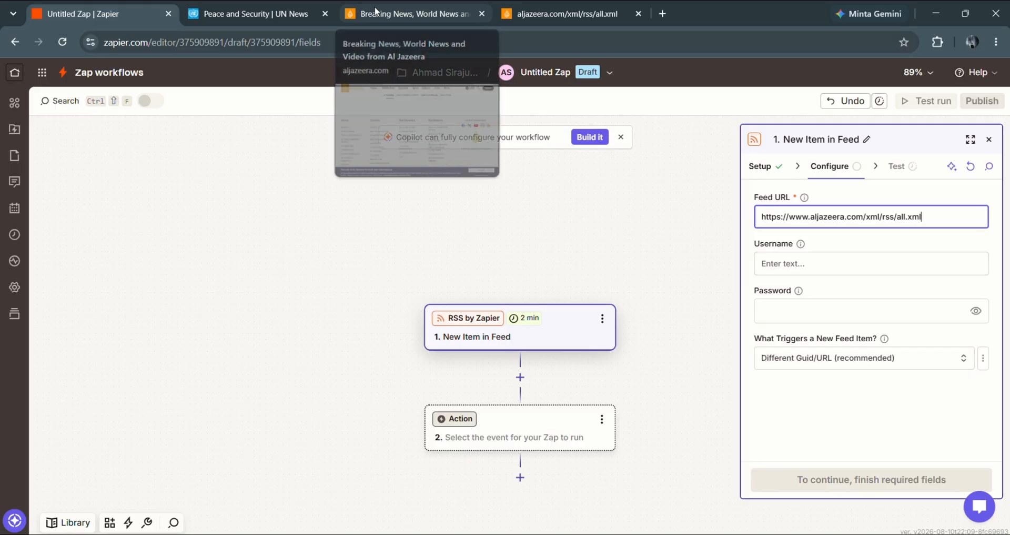
{"action": "left_click", "coordinate": [627, 11]}
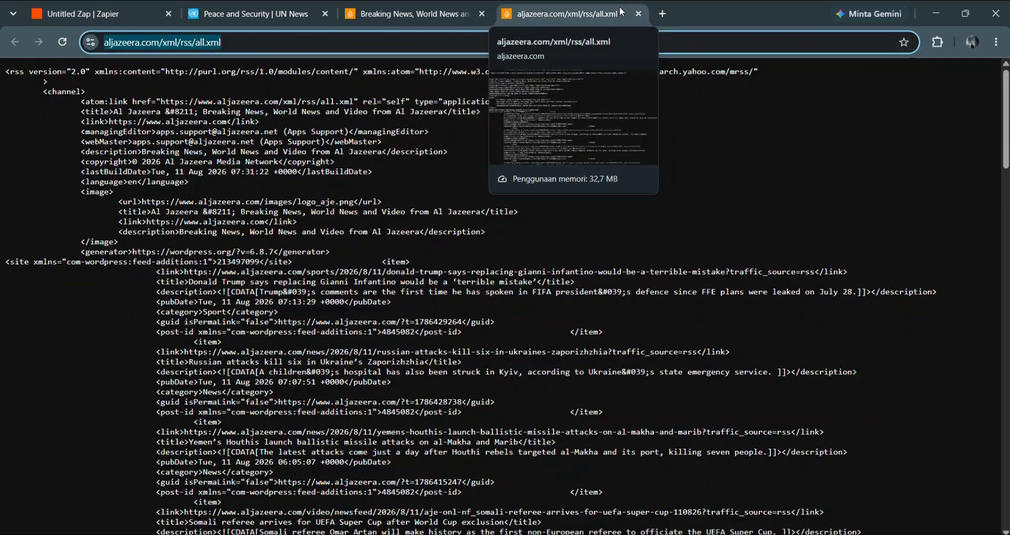
- On rss.app, generate a feed from the UN News Peace and Security page URL
{"action": "left_click", "coordinate": [662, 15]}
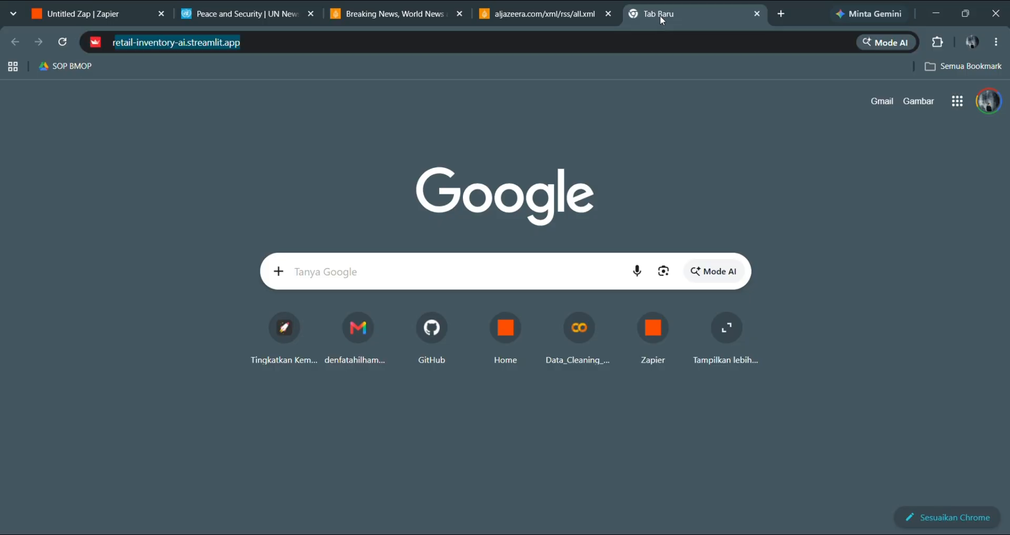
{"action": "type", "text": "rss.app"}
{"action": "key", "text": "Return"}
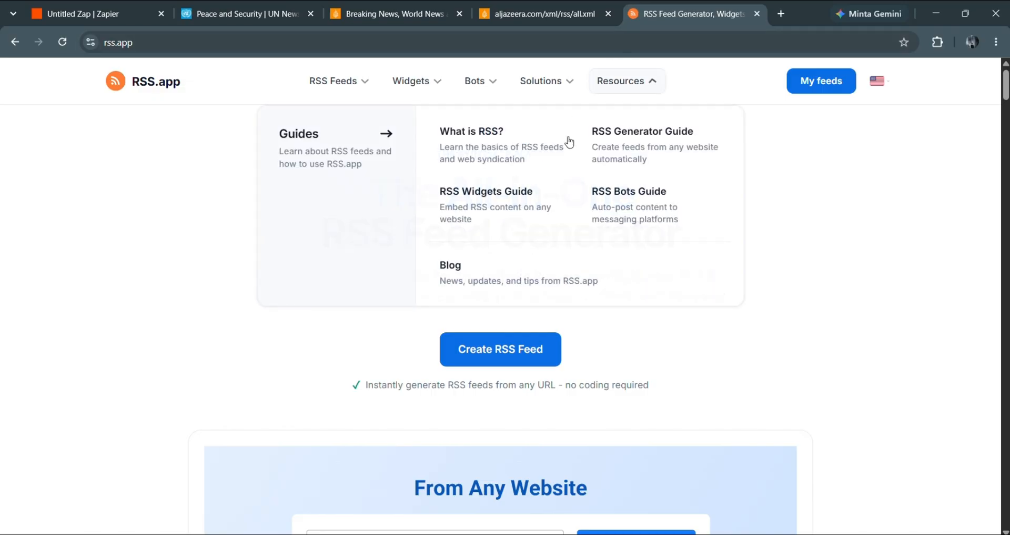
{"action": "left_click", "coordinate": [546, 354]}
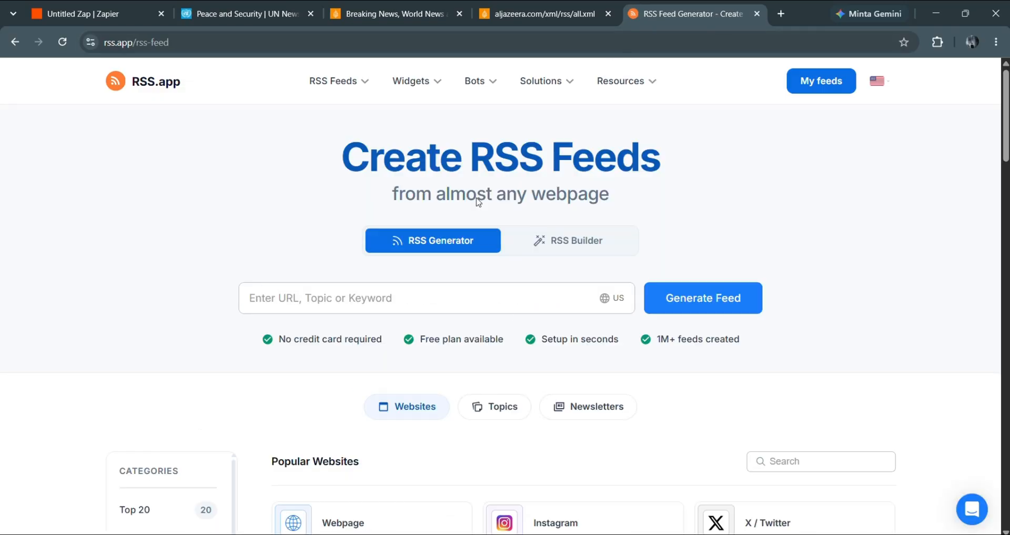
{"action": "left_click", "coordinate": [249, 14]}
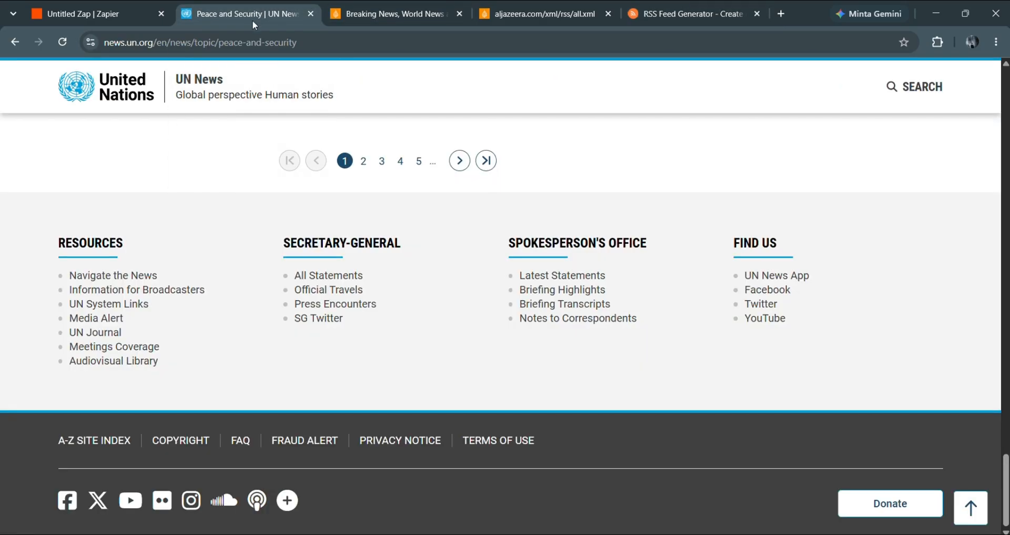
{"action": "left_click", "coordinate": [298, 47]}
{"action": "key", "text": "ctrl+c"}
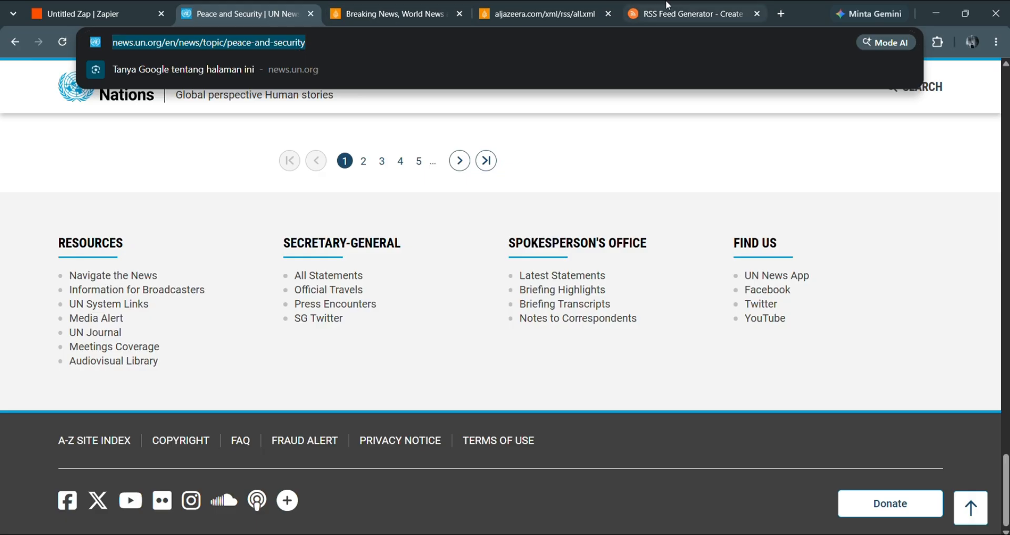
{"action": "left_click", "coordinate": [689, 14]}
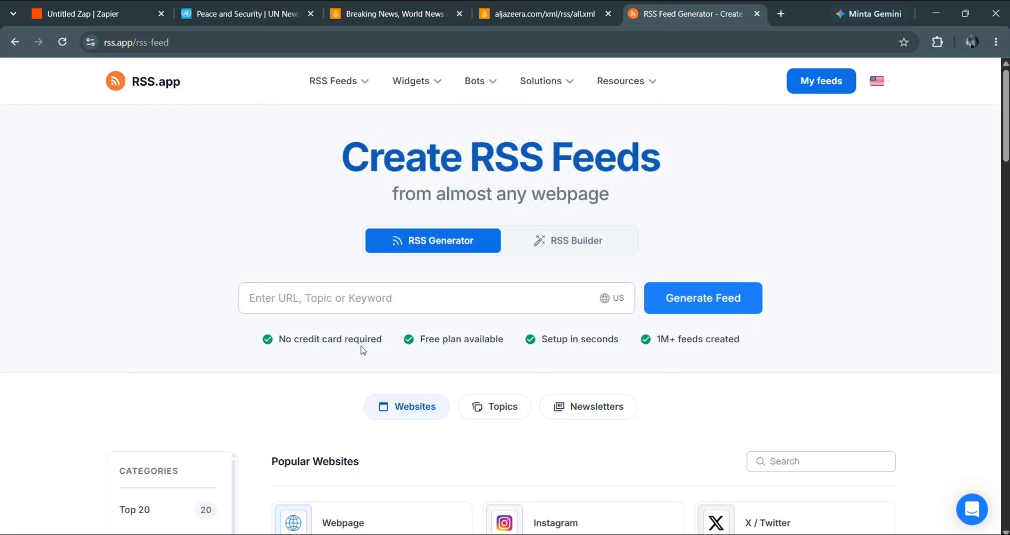
{"action": "left_click", "coordinate": [327, 288]}
{"action": "key", "text": "ctrl+v"}
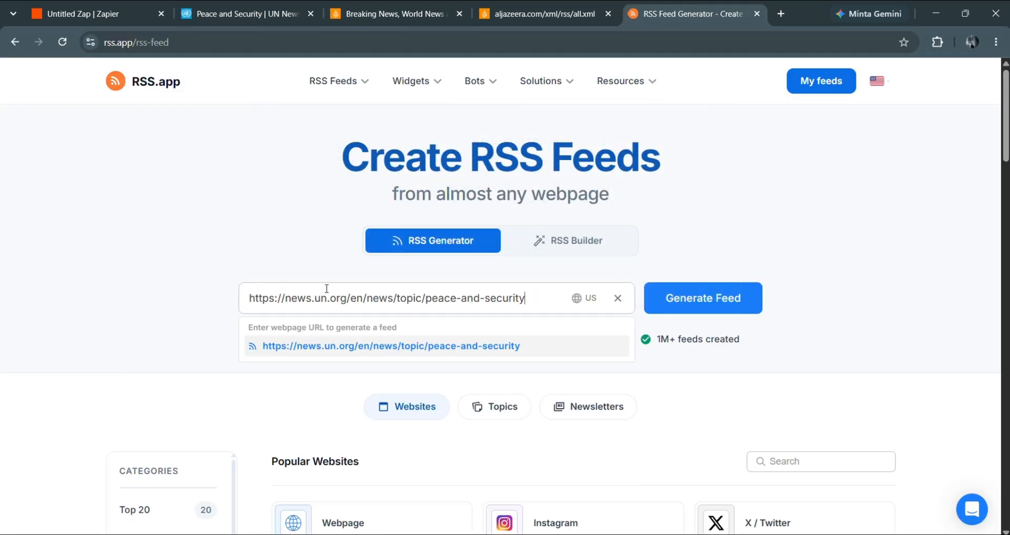
{"action": "key", "text": "Return"}
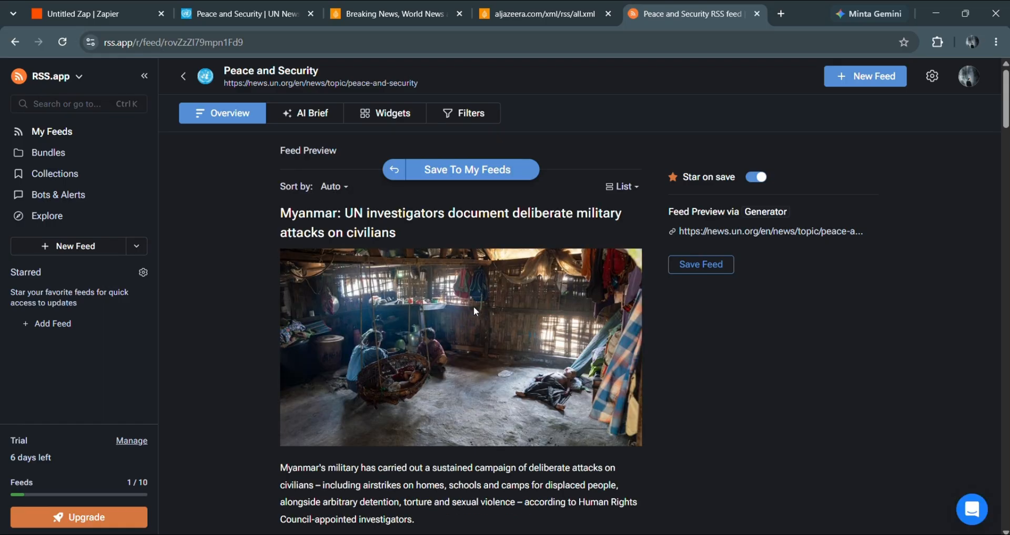
- Review the feed preview, save the feed, and copy its rss.app address
{"action": "scroll", "coordinate": [482, 312], "scroll_direction": "down", "scroll_amount": 3}
{"action": "scroll", "coordinate": [482, 311], "scroll_direction": "up", "scroll_amount": 4}
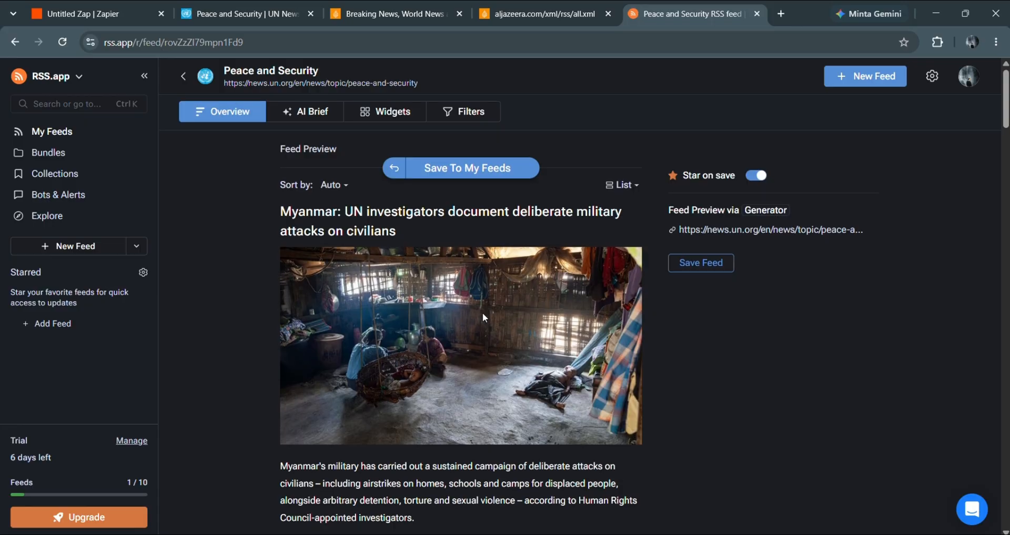
{"action": "scroll", "coordinate": [483, 315], "scroll_direction": "down", "scroll_amount": 4}
{"action": "scroll", "coordinate": [483, 314], "scroll_direction": "down", "scroll_amount": 10}
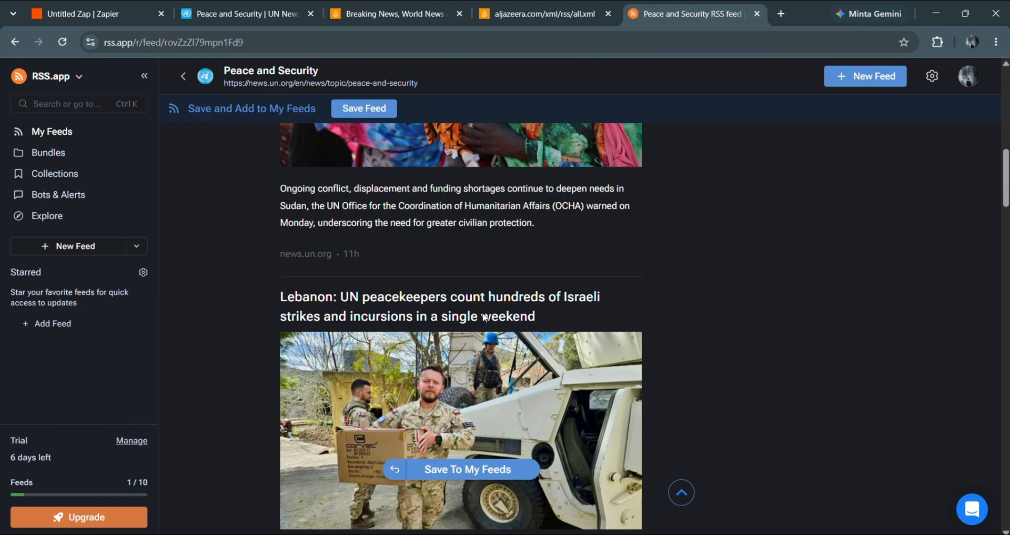
{"action": "scroll", "coordinate": [484, 317], "scroll_direction": "down", "scroll_amount": 10}
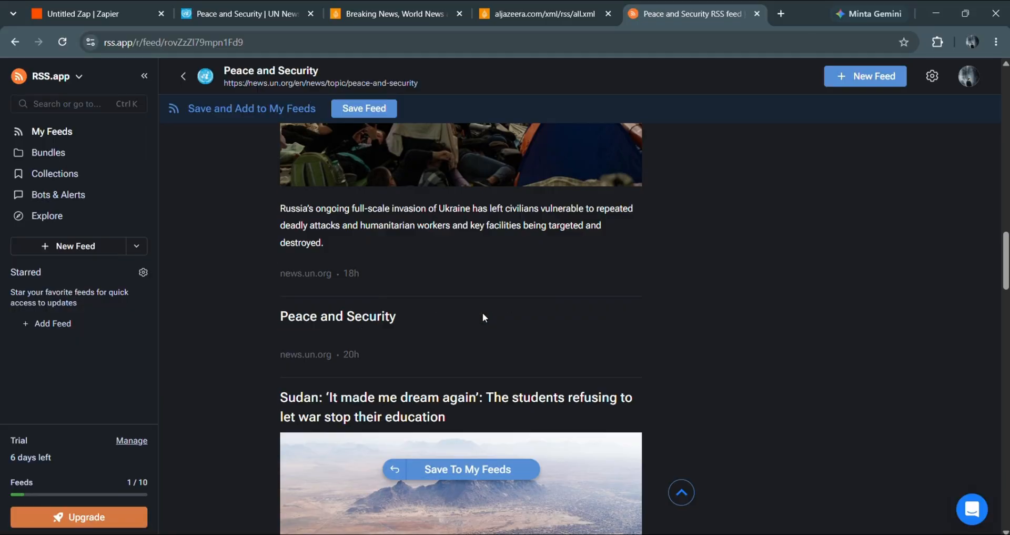
{"action": "scroll", "coordinate": [483, 317], "scroll_direction": "down", "scroll_amount": 15}
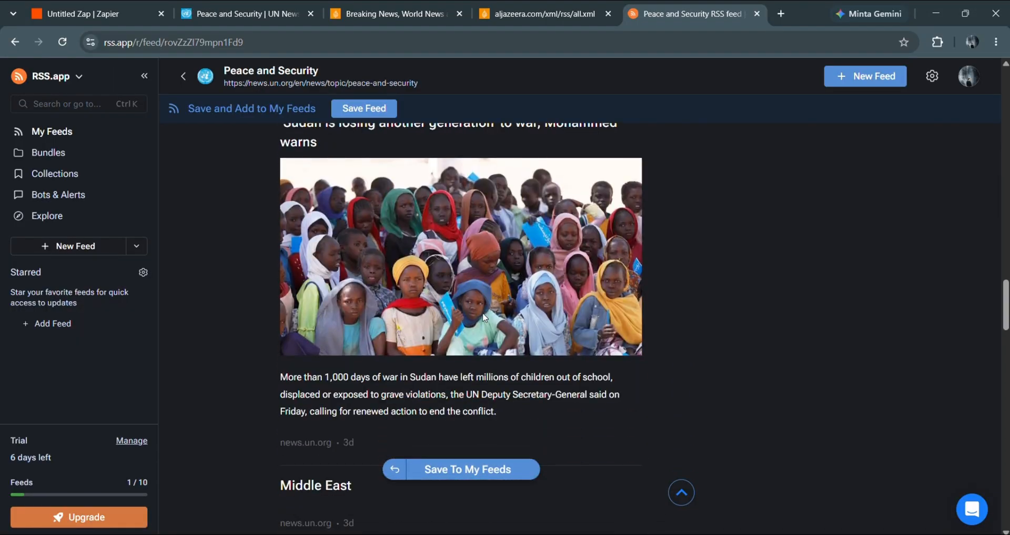
{"action": "scroll", "coordinate": [483, 316], "scroll_direction": "down", "scroll_amount": 10}
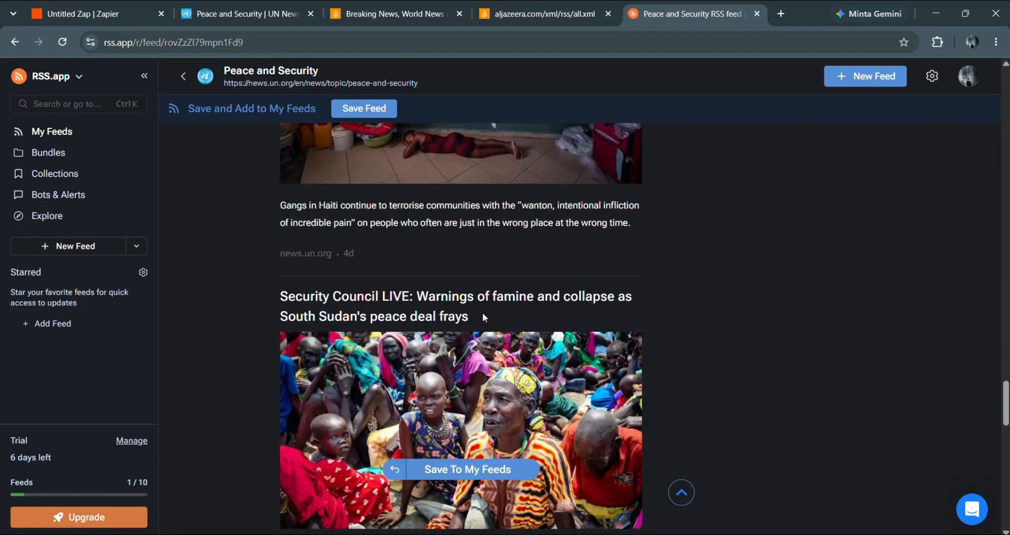
{"action": "scroll", "coordinate": [483, 316], "scroll_direction": "up", "scroll_amount": 10}
{"action": "scroll", "coordinate": [483, 315], "scroll_direction": "up", "scroll_amount": 2}
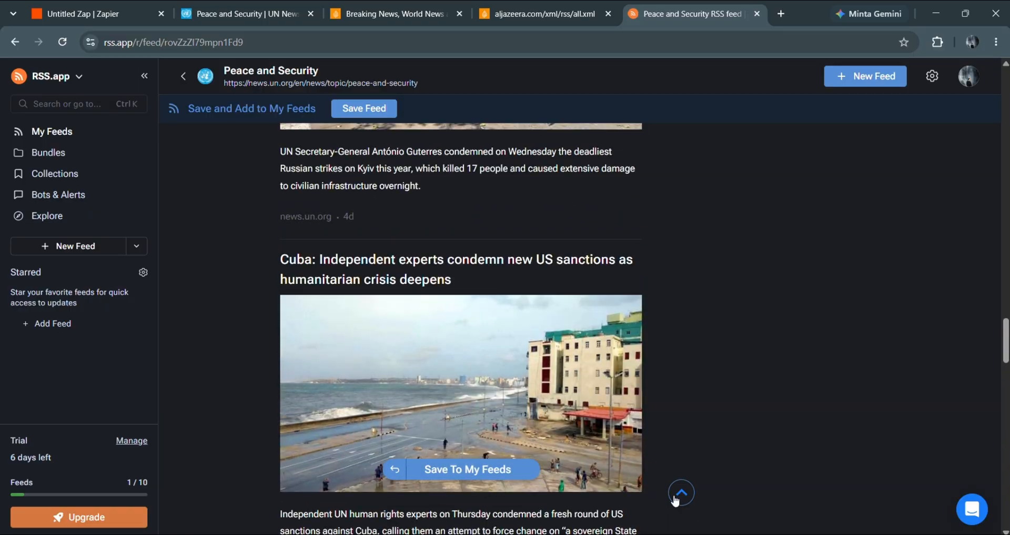
{"action": "left_click", "coordinate": [675, 500]}
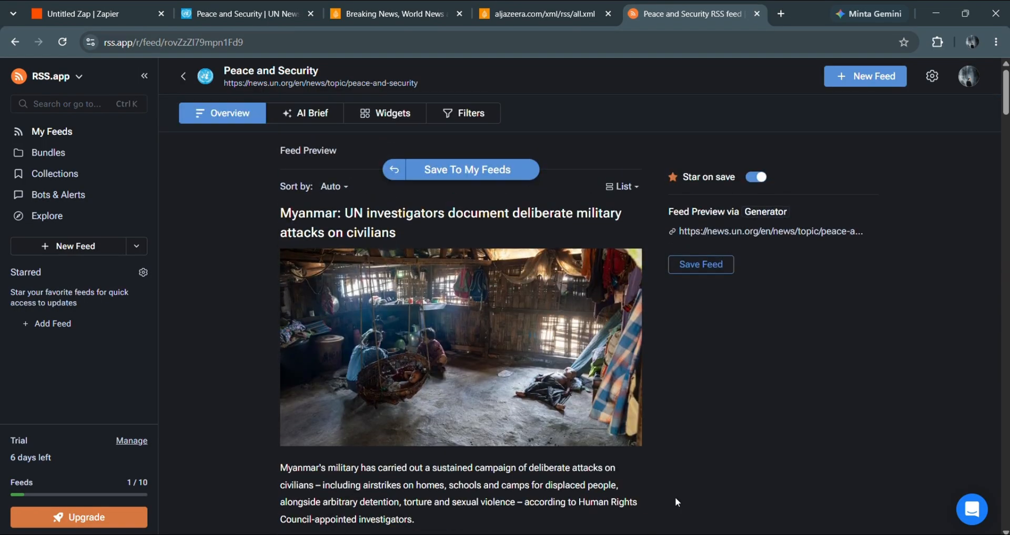
{"action": "left_click", "coordinate": [701, 263]}
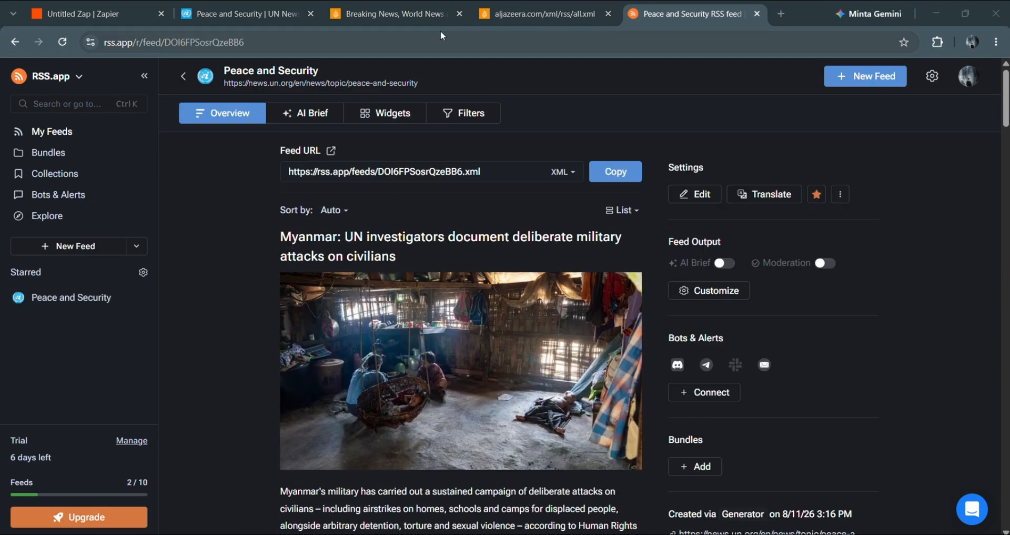
{"action": "left_click", "coordinate": [615, 171]}
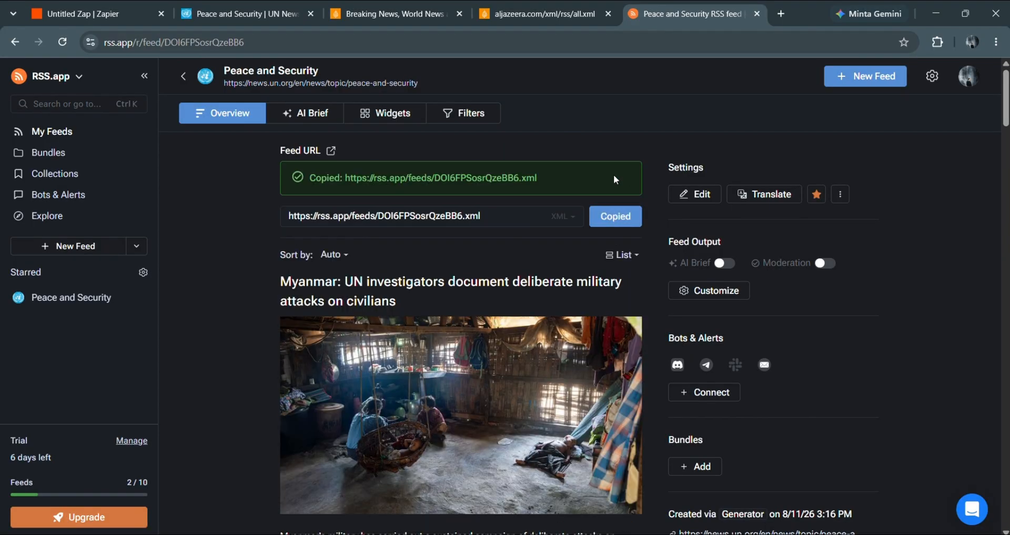
{"action": "scroll", "coordinate": [493, 184], "scroll_direction": "down", "scroll_amount": 1}
{"action": "scroll", "coordinate": [494, 184], "scroll_direction": "down", "scroll_amount": 5}
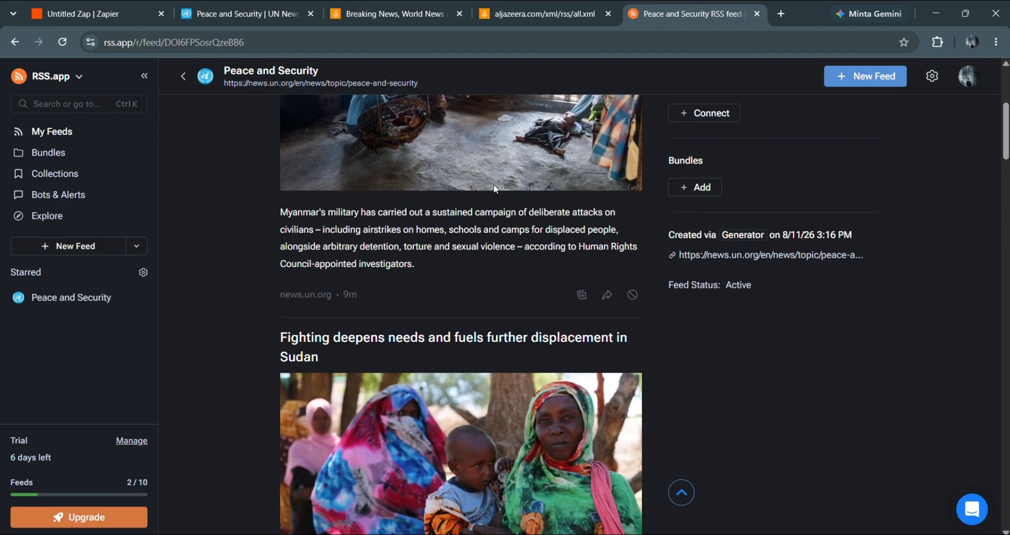
{"action": "scroll", "coordinate": [494, 184], "scroll_direction": "up", "scroll_amount": 6}
- Replace the Feed URL with the rss.app feed, keep Different Guid/URL, and continue to testing
{"action": "left_click", "coordinate": [116, 11]}
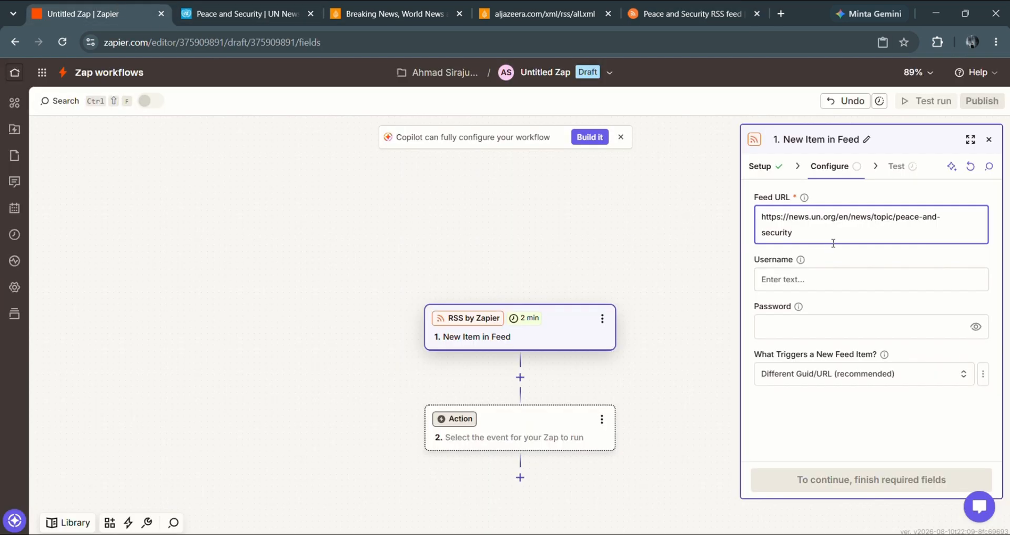
{"action": "key", "text": "ctrl+a"}
{"action": "key", "text": "ctrl+v"}
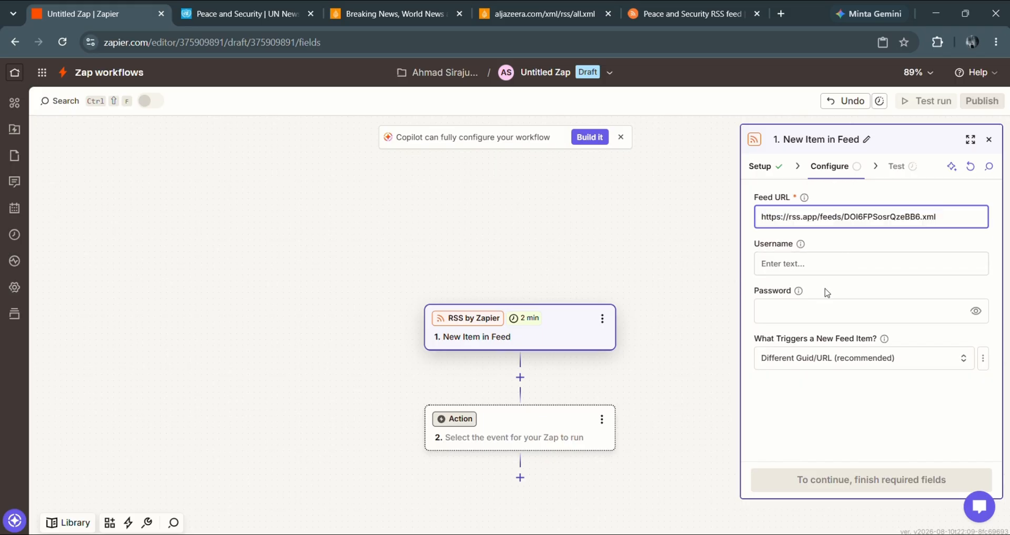
{"action": "left_click", "coordinate": [832, 366]}
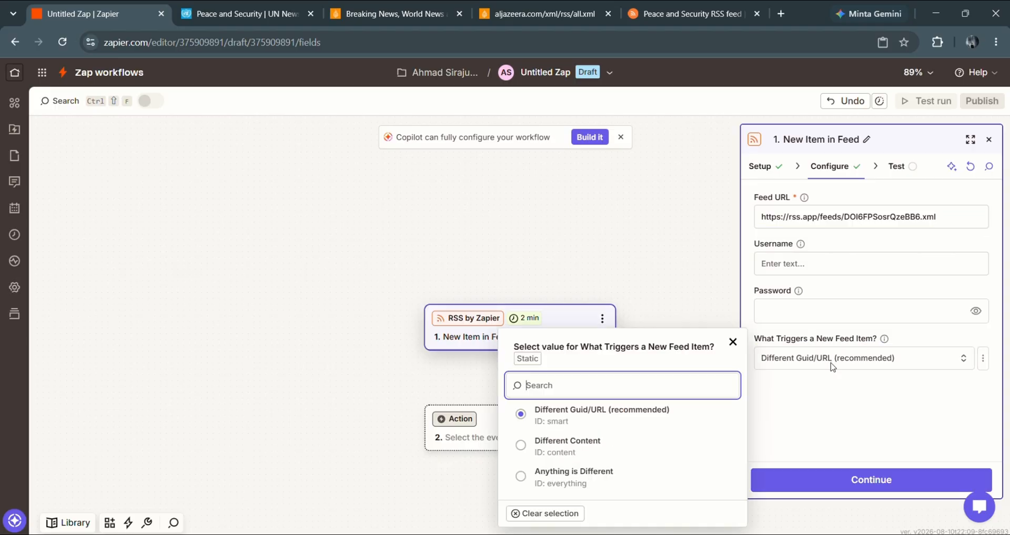
{"action": "left_click", "coordinate": [827, 415]}
{"action": "left_click", "coordinate": [857, 483]}
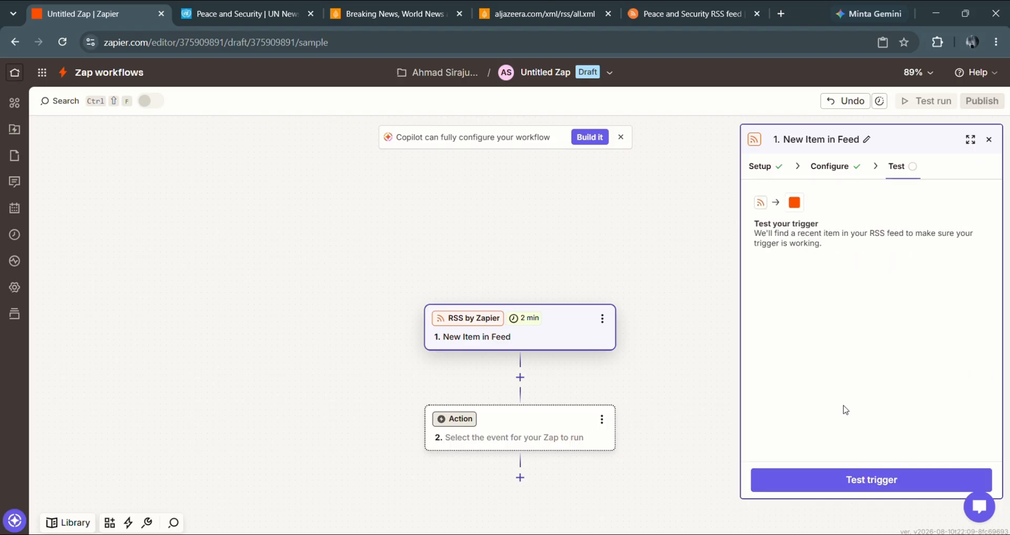
- Test the trigger, inspect the returned Feed A–C records, and select the Al Jazeera Feed C record
{"action": "left_click", "coordinate": [864, 476]}
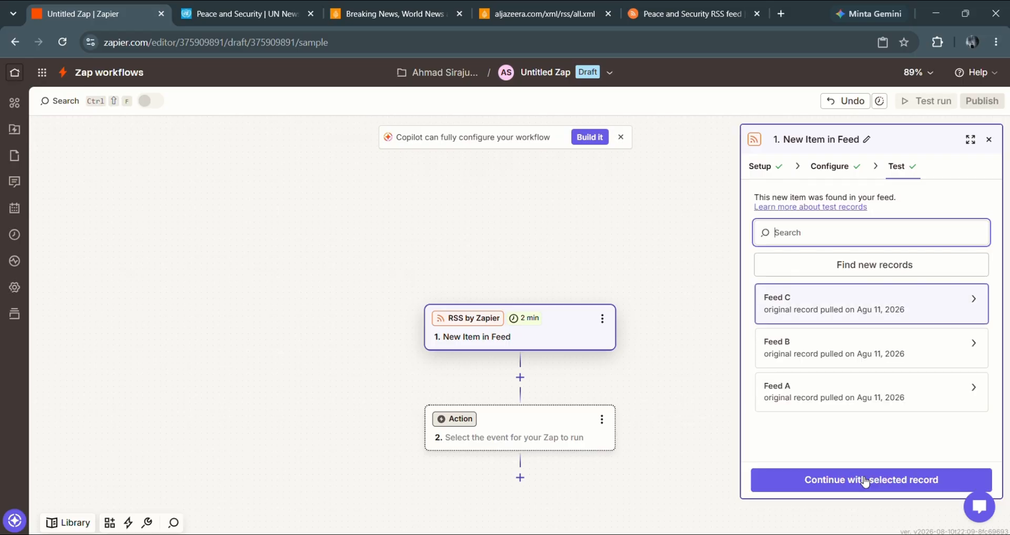
{"action": "left_click", "coordinate": [976, 301]}
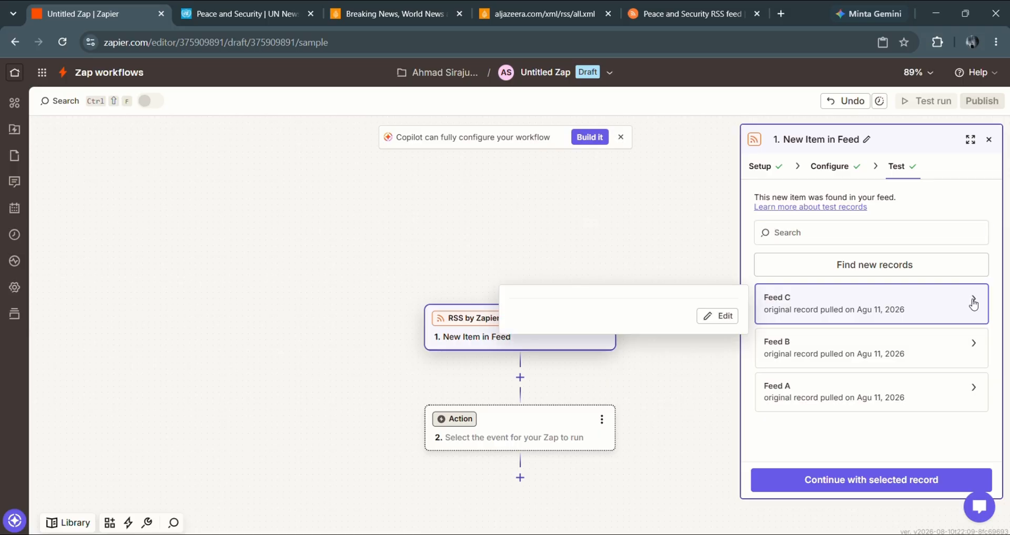
{"action": "scroll", "coordinate": [610, 282], "scroll_direction": "down", "scroll_amount": 6}
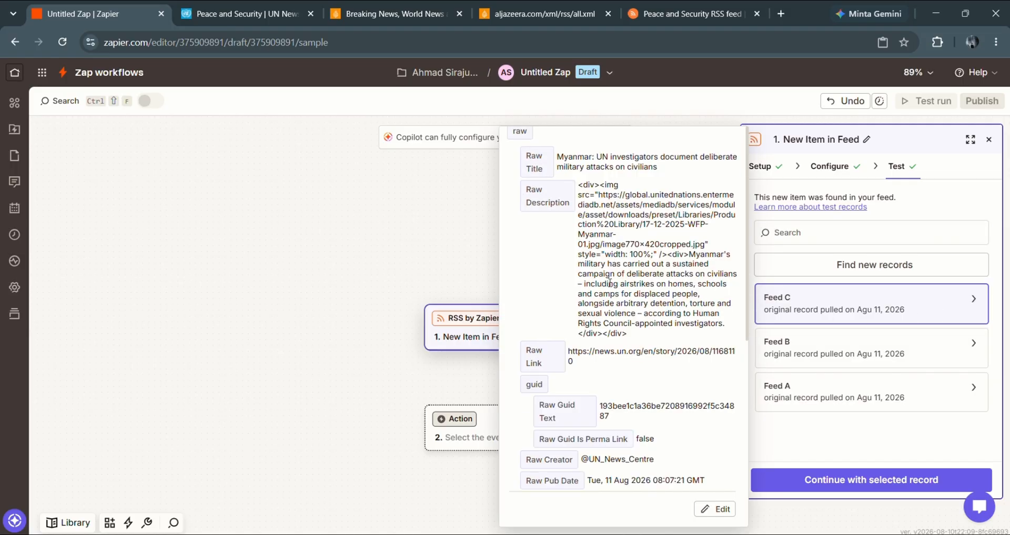
{"action": "scroll", "coordinate": [610, 282], "scroll_direction": "down", "scroll_amount": 1}
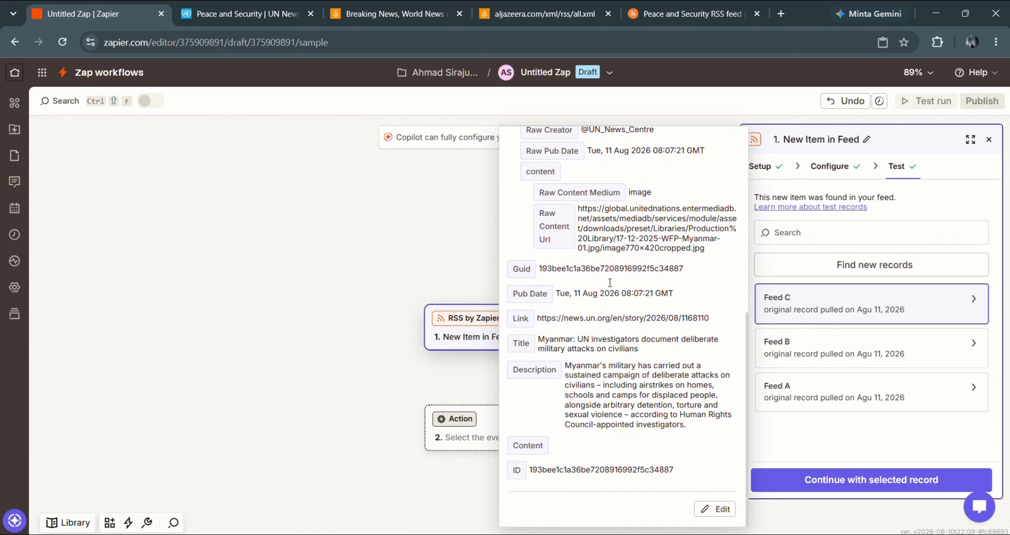
{"action": "scroll", "coordinate": [609, 283], "scroll_direction": "up", "scroll_amount": 7}
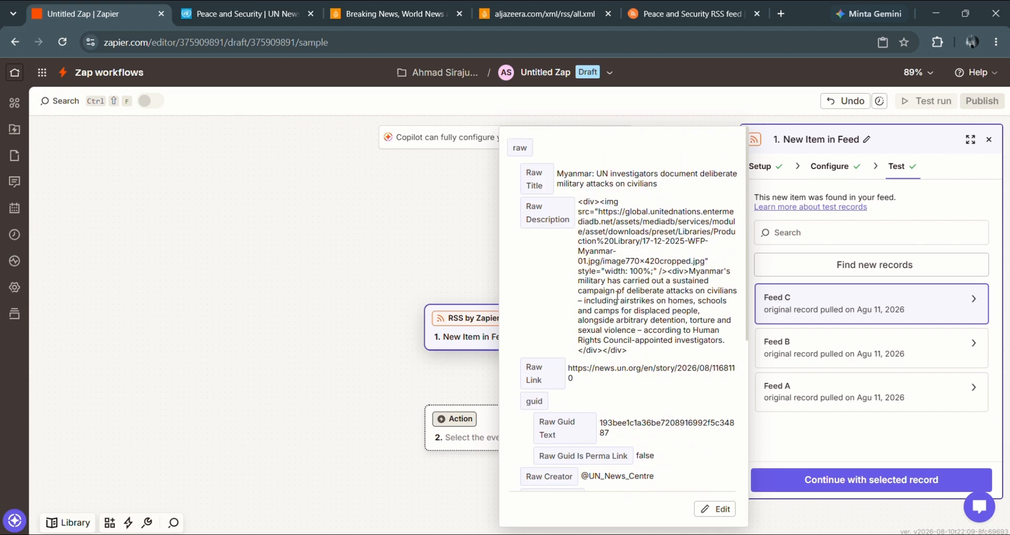
{"action": "scroll", "coordinate": [617, 296], "scroll_direction": "down", "scroll_amount": 4}
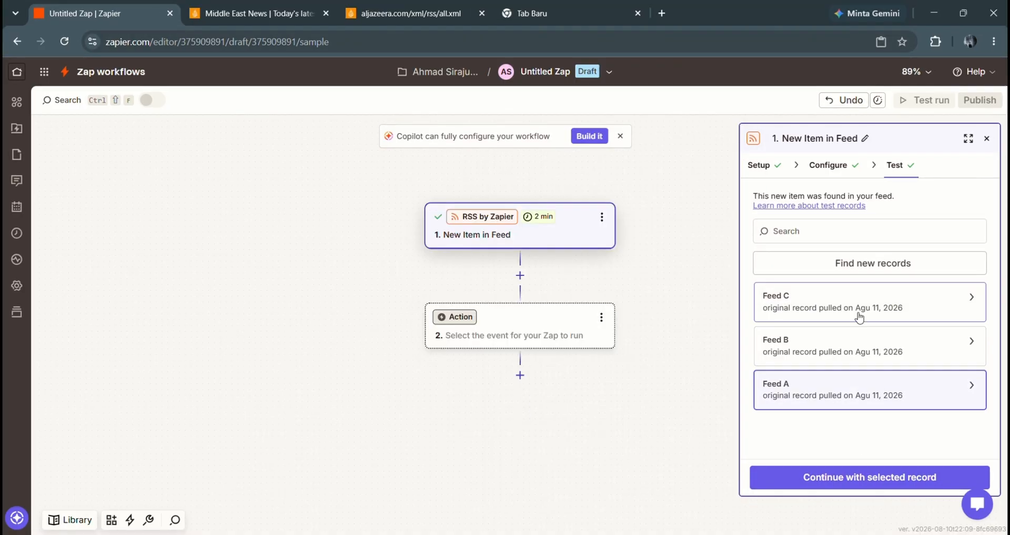
{"action": "left_click", "coordinate": [865, 312]}
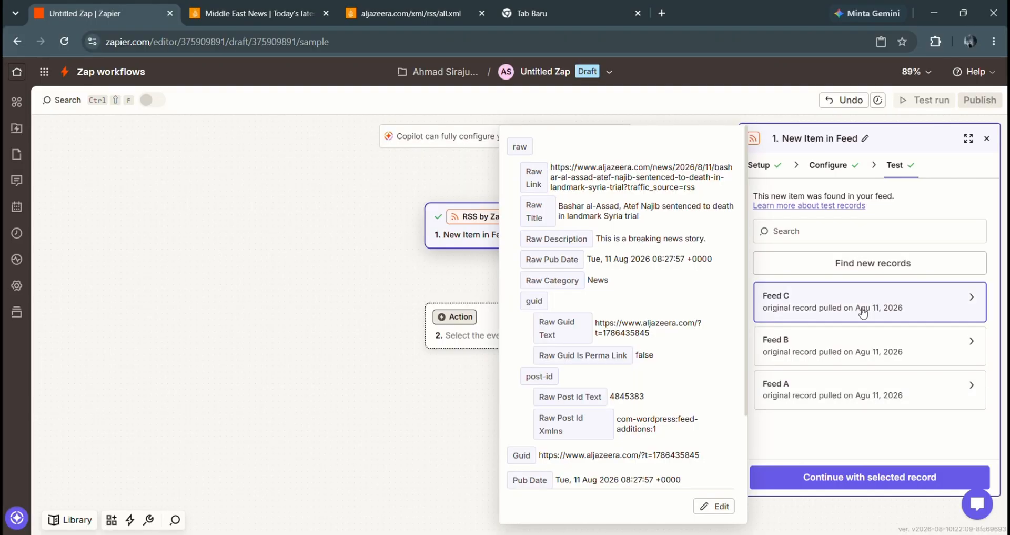
{"action": "scroll", "coordinate": [652, 355], "scroll_direction": "down", "scroll_amount": 5}
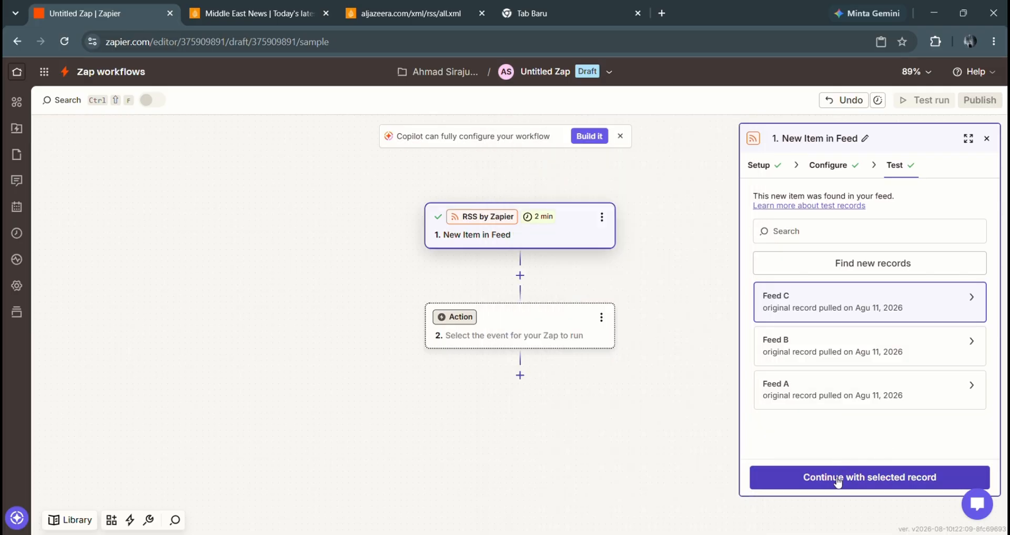
- Make the second step an AI by Zapier action and expand its Output Fields
{"action": "left_click", "coordinate": [510, 341]}
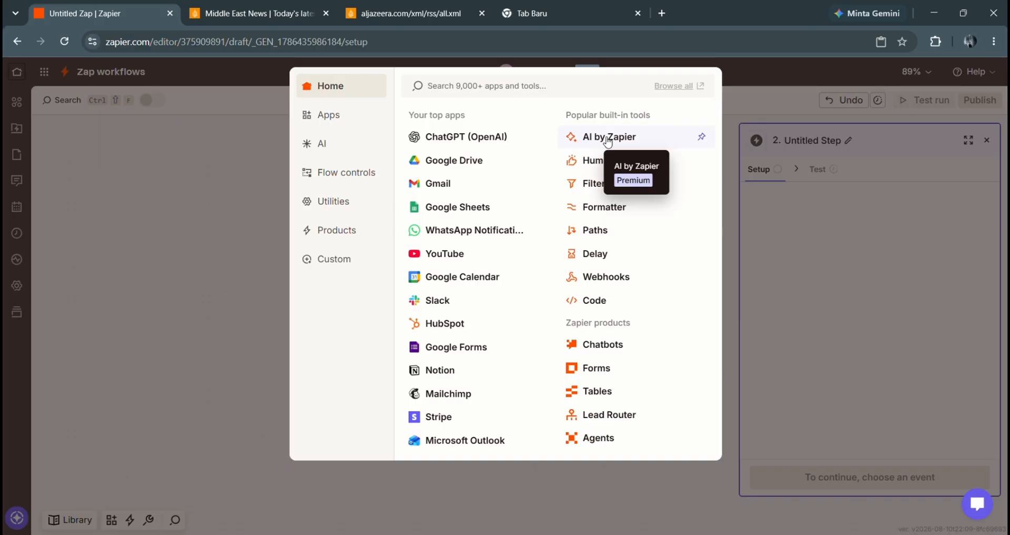
{"action": "left_click", "coordinate": [608, 137]}
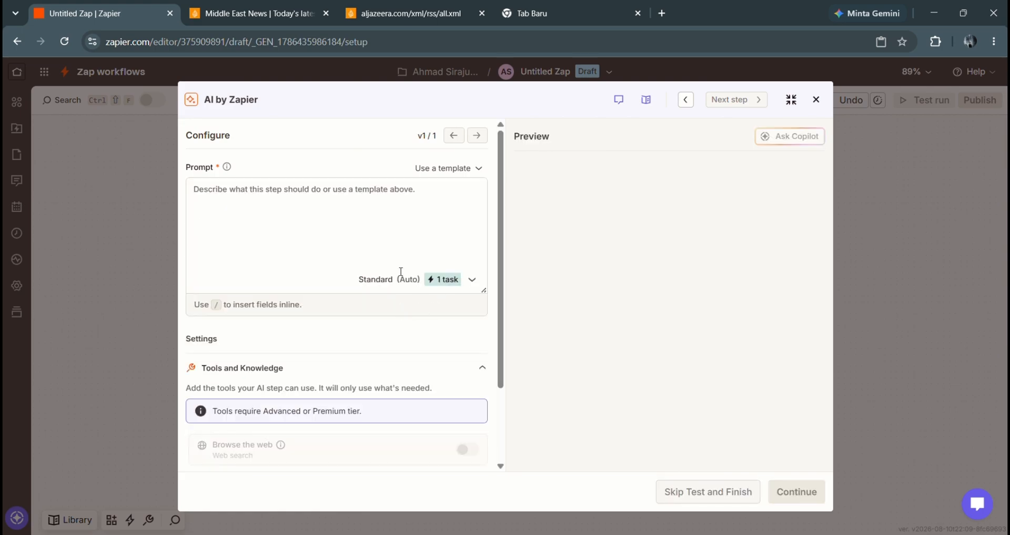
{"action": "scroll", "coordinate": [400, 240], "scroll_direction": "down", "scroll_amount": 2}
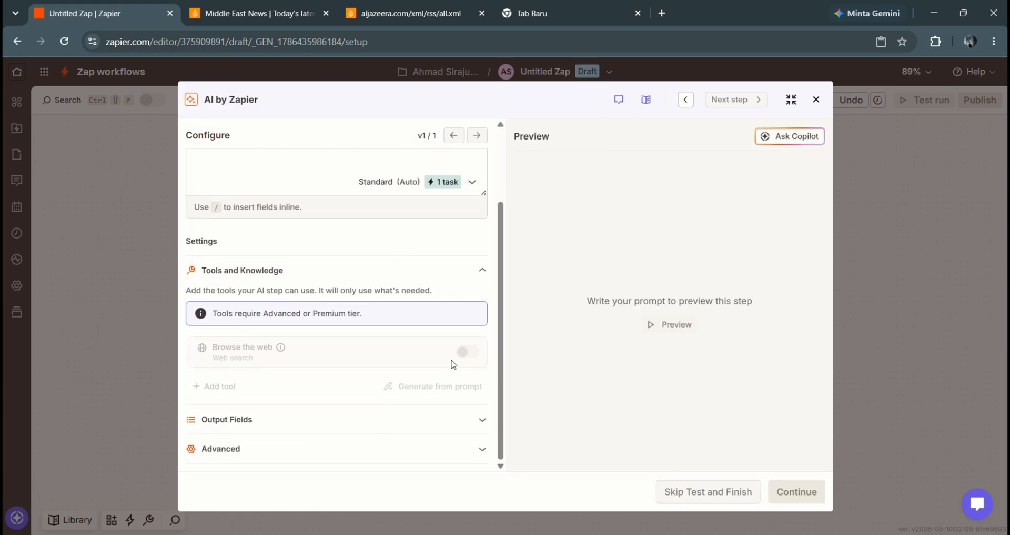
{"action": "left_click", "coordinate": [461, 420]}
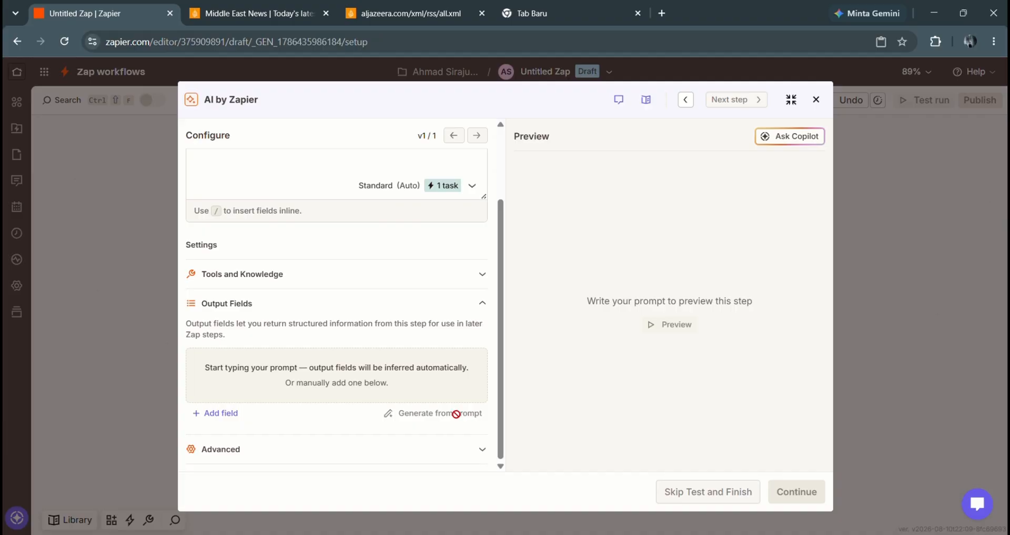
{"action": "scroll", "coordinate": [411, 367], "scroll_direction": "up", "scroll_amount": 2}
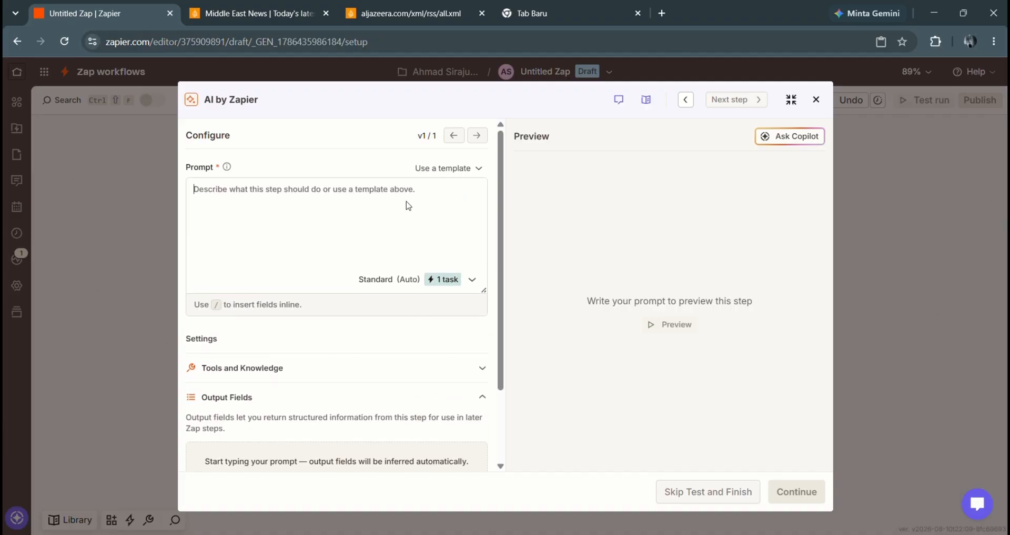
- Select the full prompt text in the saved Notepad file, then return to the AI step editor
{"action": "left_click", "coordinate": [364, 190]}
{"action": "mouse_move", "coordinate": [666, 533]}
{"action": "left_click", "coordinate": [666, 500]}
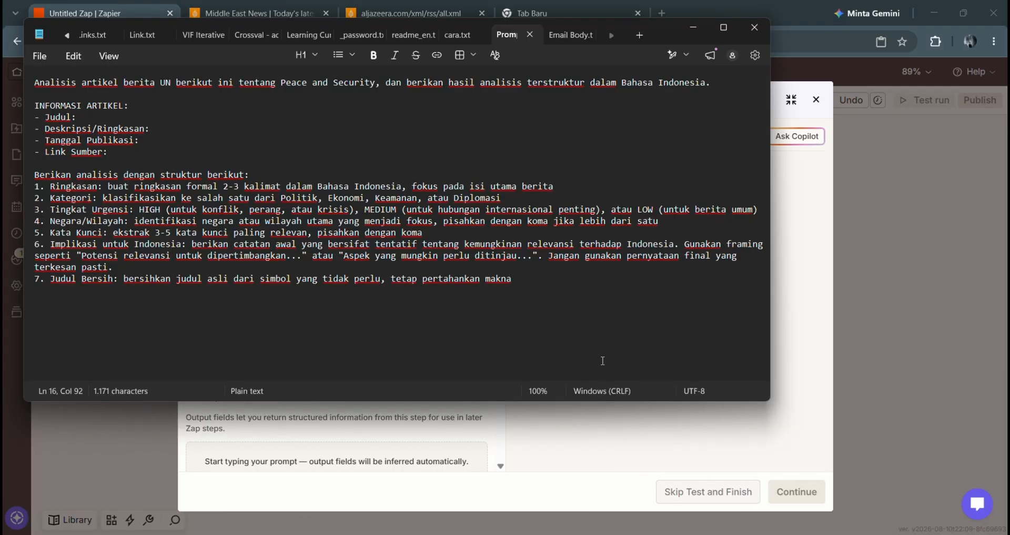
{"action": "key", "text": "ctrl+a"}
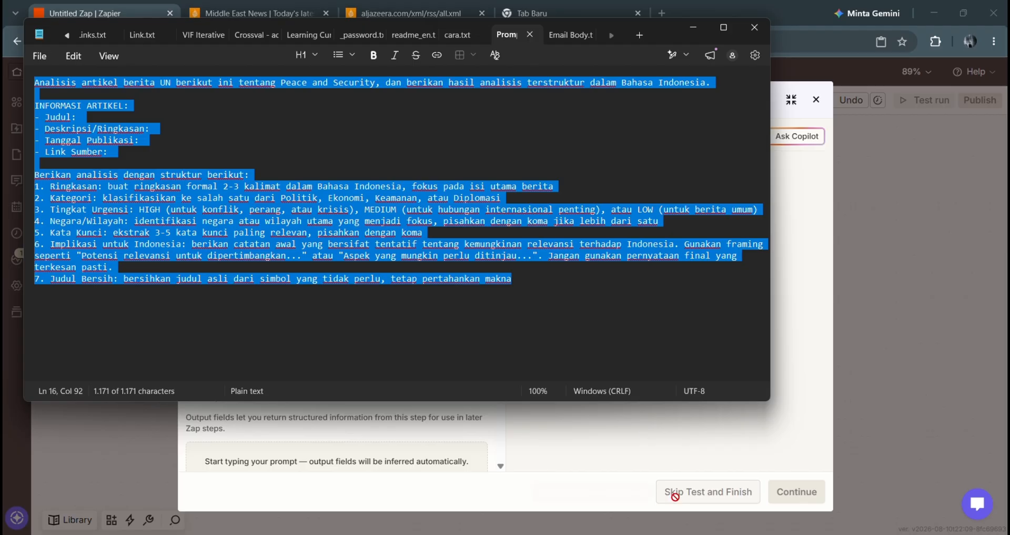
{"action": "left_click", "coordinate": [540, 450]}
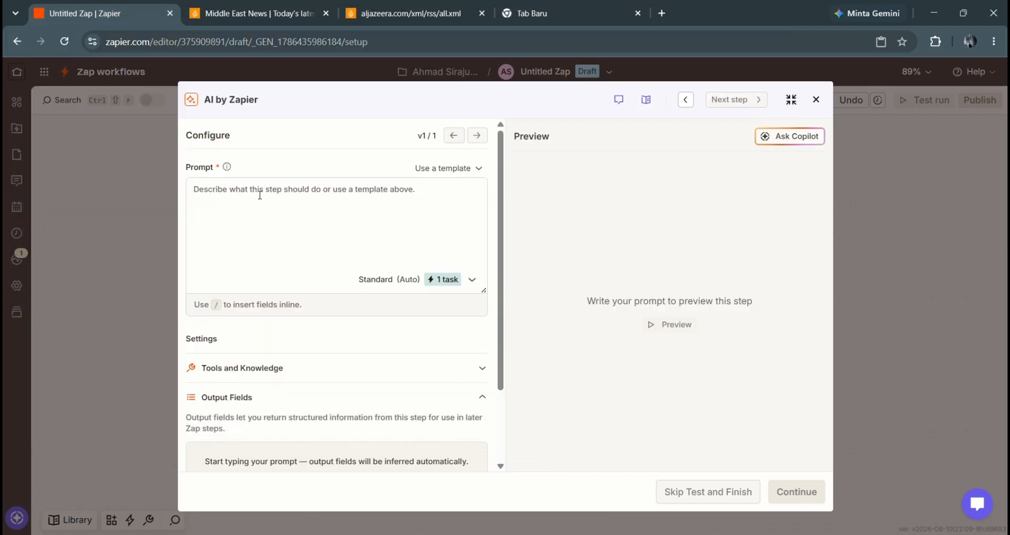
- Paste the Indonesian analysis prompt and insert the feed's Title after Judul
{"action": "key", "text": "ctrl+v"}
{"action": "scroll", "coordinate": [257, 194], "scroll_direction": "up", "scroll_amount": 10}
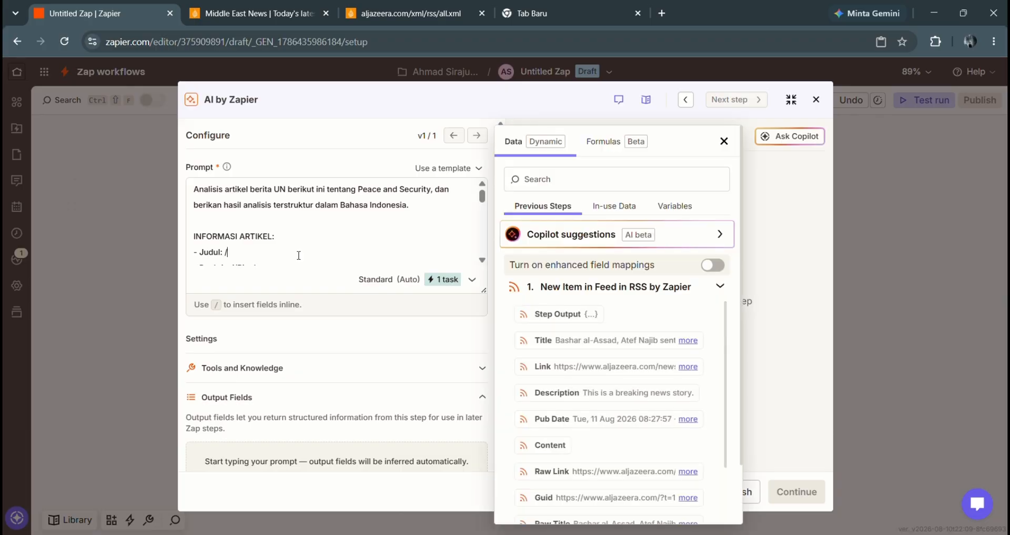
{"action": "left_click", "coordinate": [630, 342]}
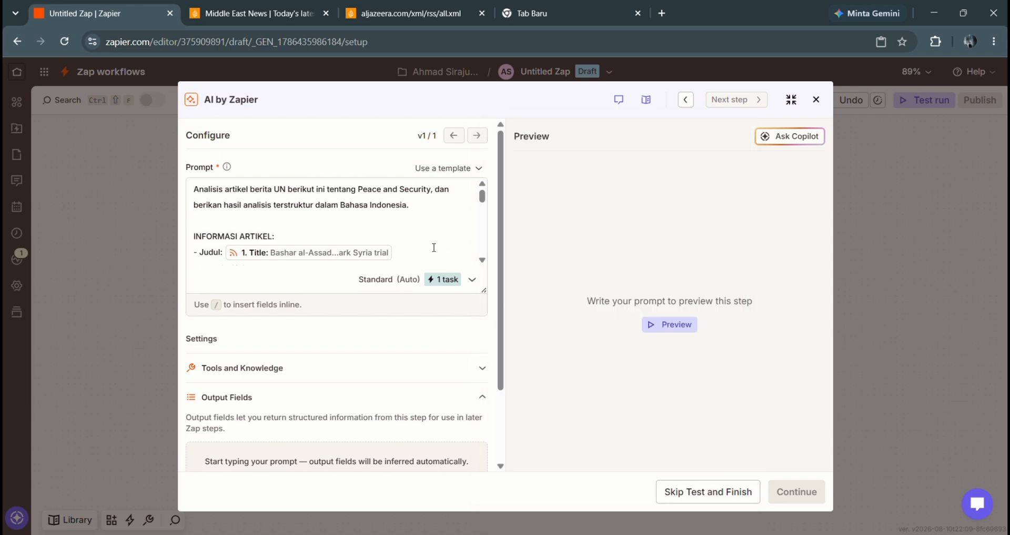
- Insert Description, Pub Date and Raw Link after Deskripsi/Ringkasan, Tanggal Publikasi and Link Sumber
{"action": "scroll", "coordinate": [409, 229], "scroll_direction": "down", "scroll_amount": 2}
{"action": "left_click", "coordinate": [380, 229]}
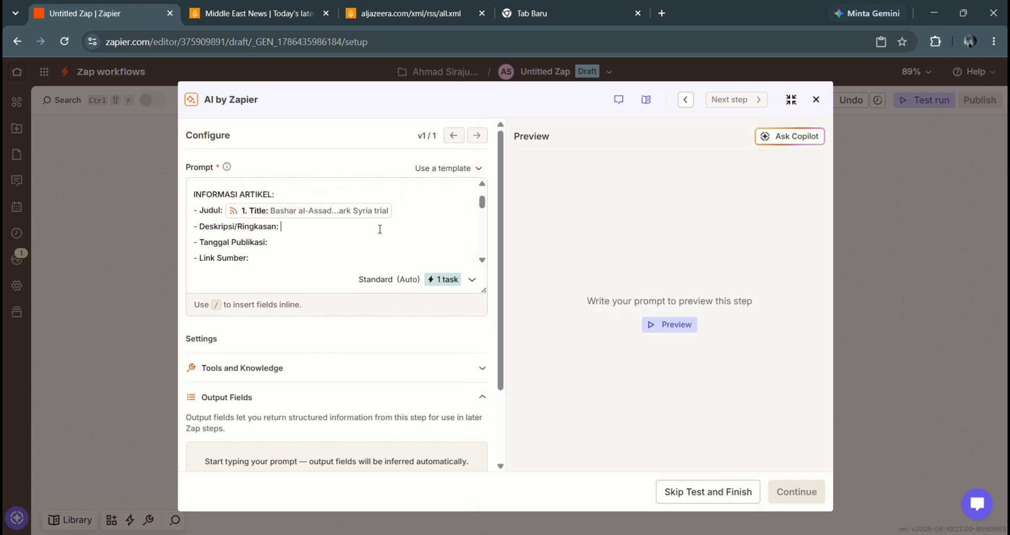
{"action": "type", "text": "/"}
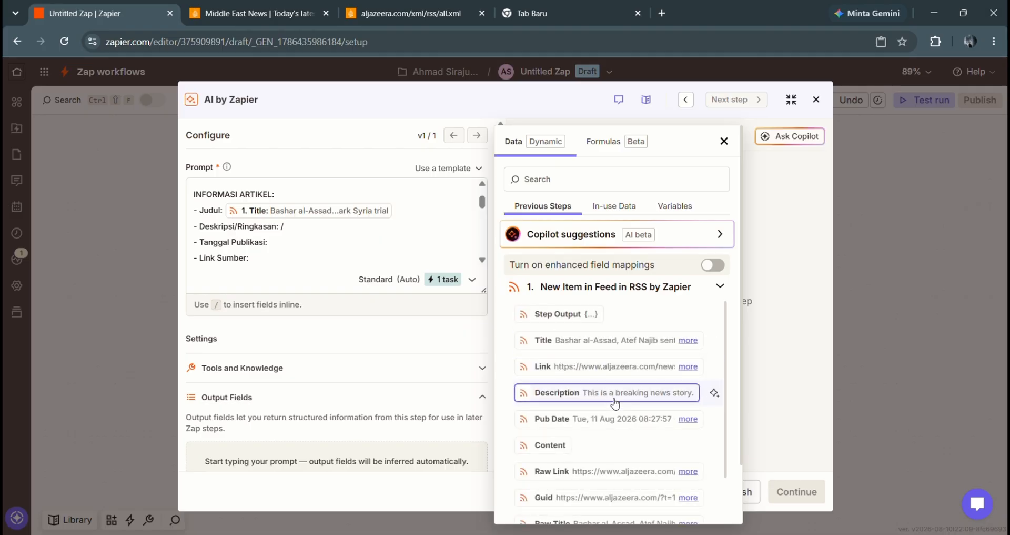
{"action": "left_click", "coordinate": [614, 400]}
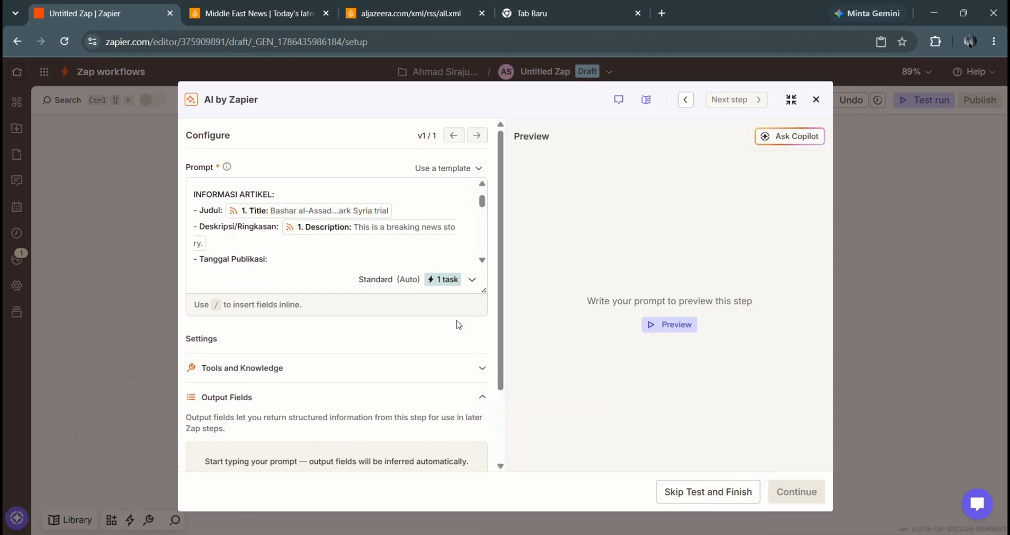
{"action": "left_click", "coordinate": [338, 254]}
{"action": "type", "text": "/"}
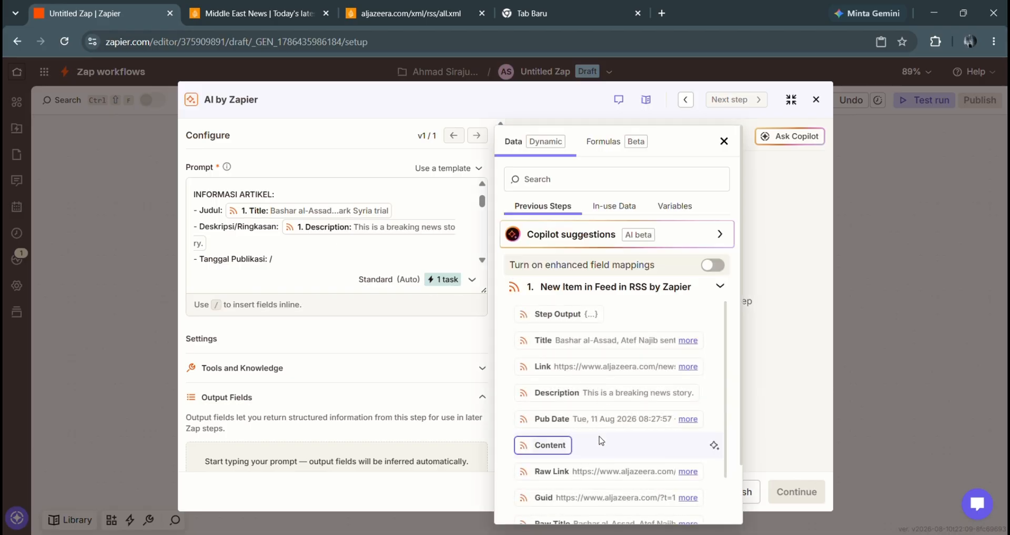
{"action": "left_click", "coordinate": [619, 424]}
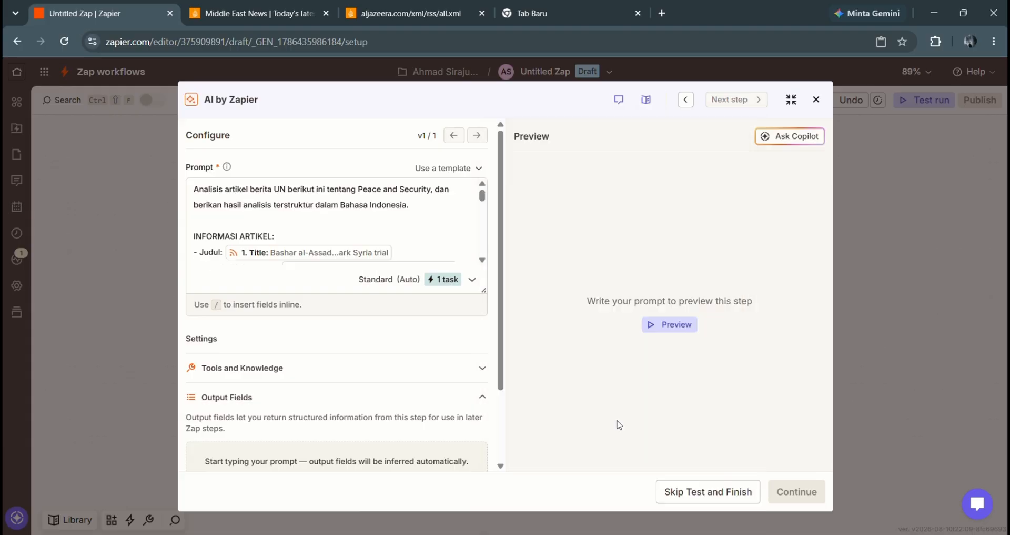
{"action": "scroll", "coordinate": [443, 240], "scroll_direction": "down", "scroll_amount": 4}
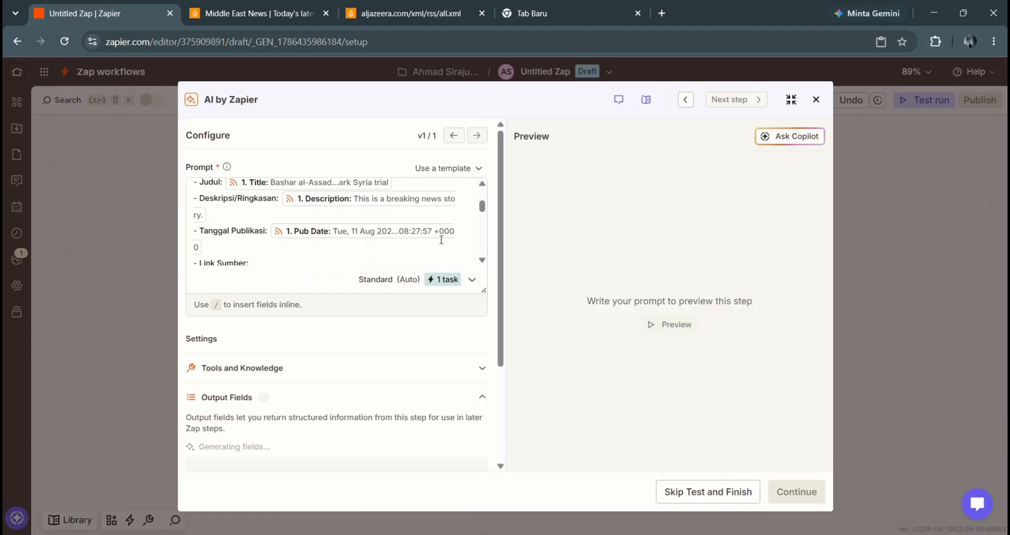
{"action": "left_click", "coordinate": [402, 230]}
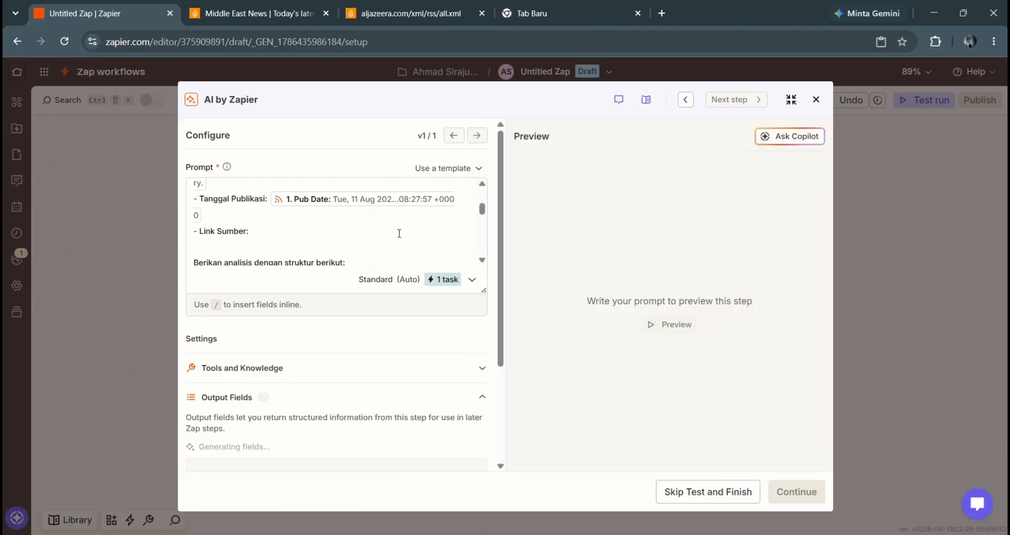
{"action": "type", "text": "/"}
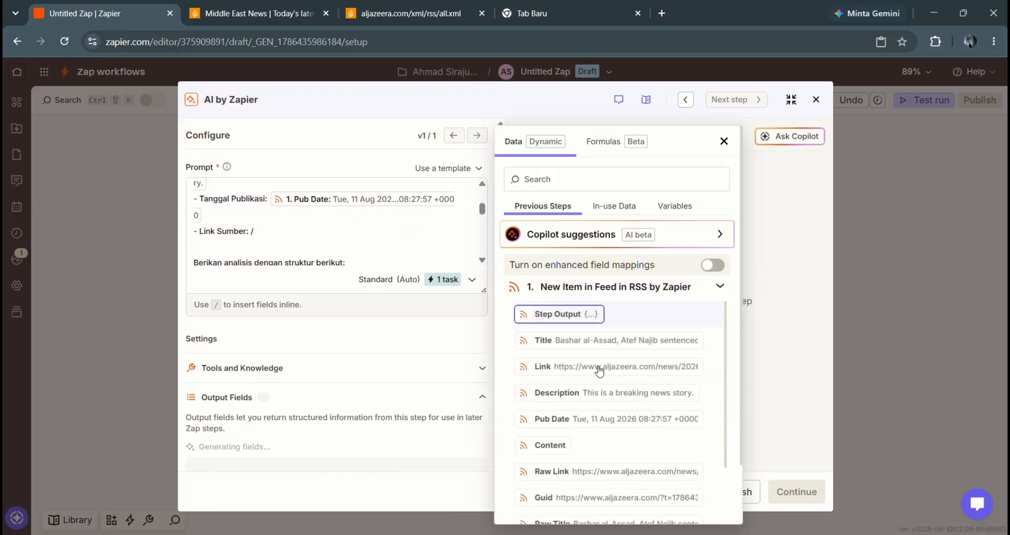
{"action": "scroll", "coordinate": [600, 369], "scroll_direction": "down", "scroll_amount": 2}
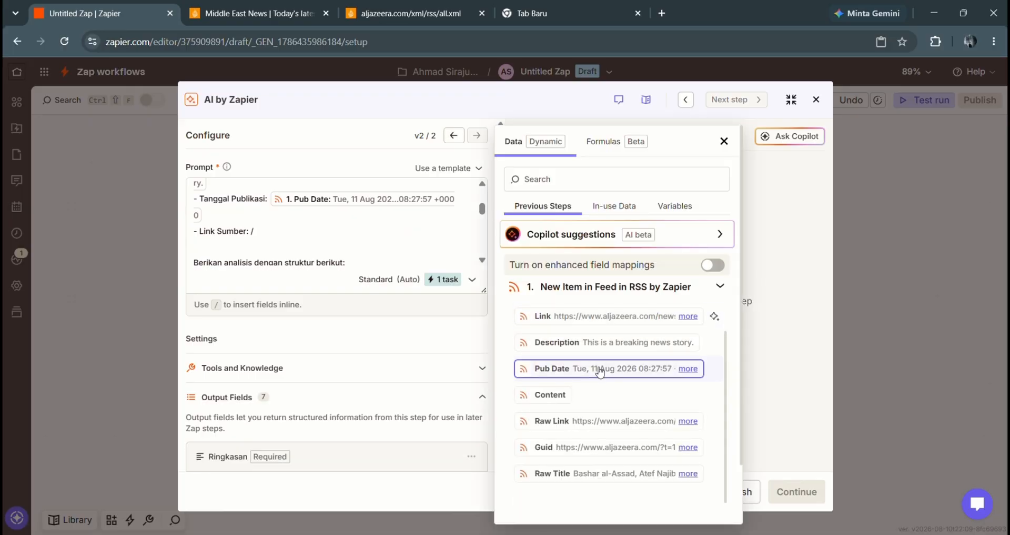
{"action": "left_click", "coordinate": [620, 421]}
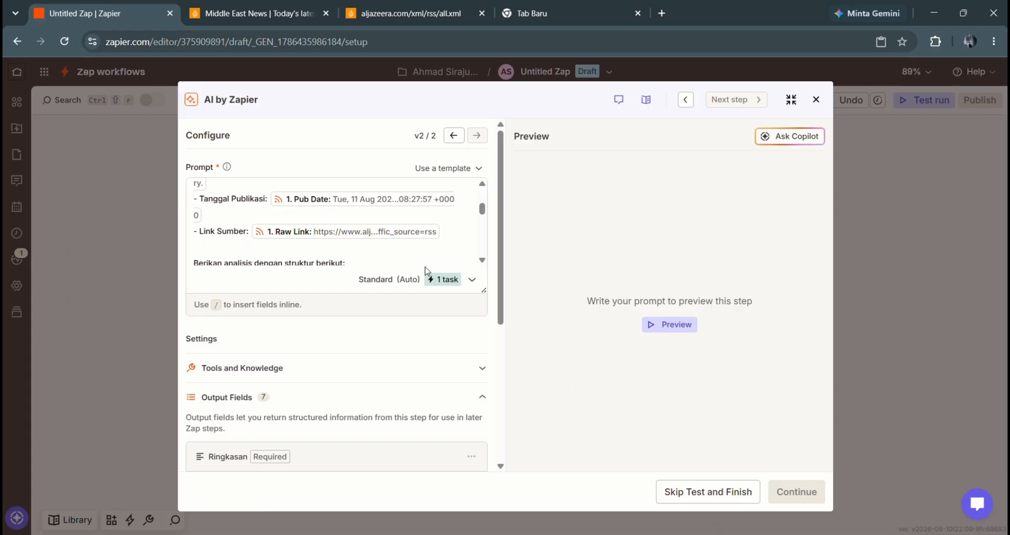
{"action": "scroll", "coordinate": [421, 261], "scroll_direction": "down", "scroll_amount": 5}
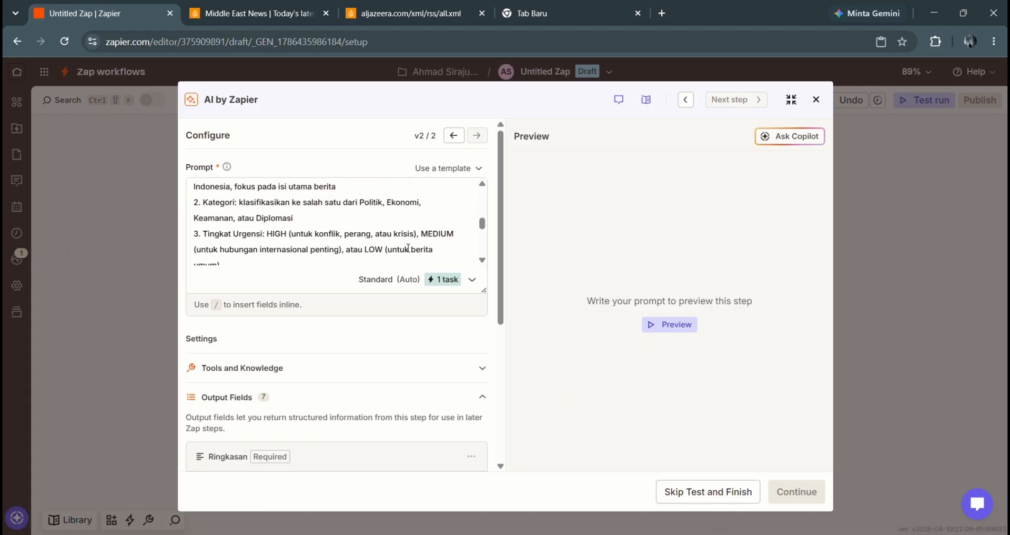
{"action": "scroll", "coordinate": [408, 247], "scroll_direction": "down", "scroll_amount": 4}
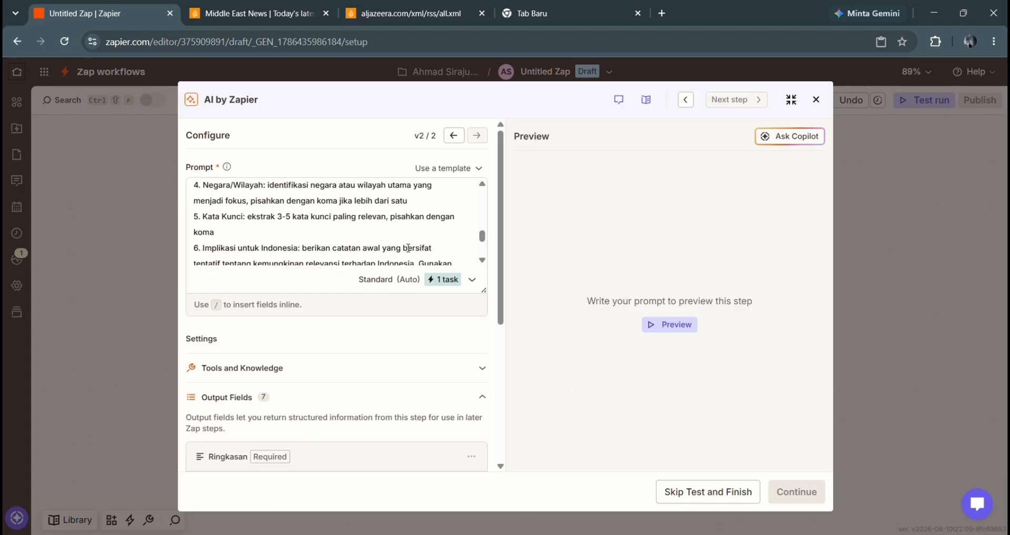
{"action": "scroll", "coordinate": [408, 248], "scroll_direction": "down", "scroll_amount": 4}
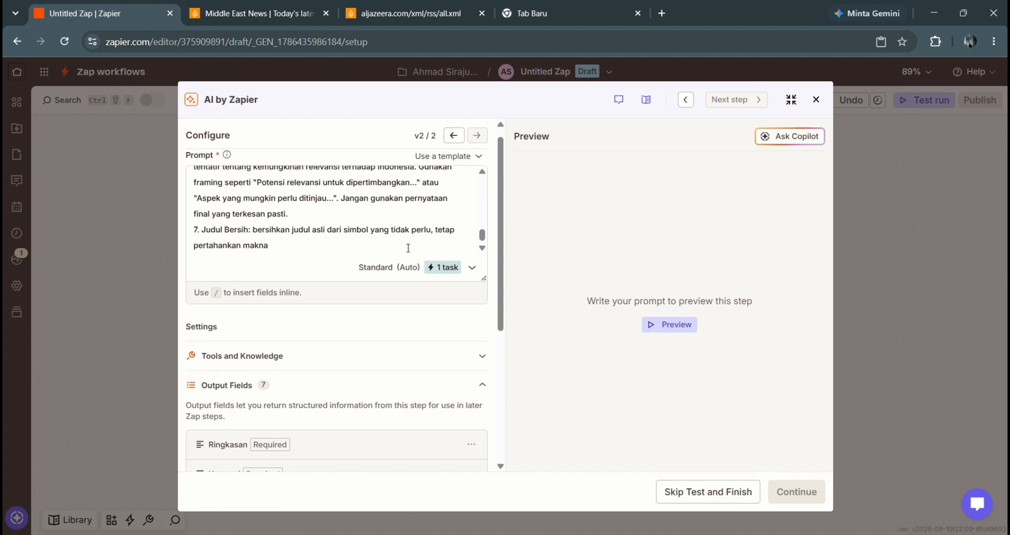
{"action": "scroll", "coordinate": [408, 248], "scroll_direction": "down", "scroll_amount": 1}
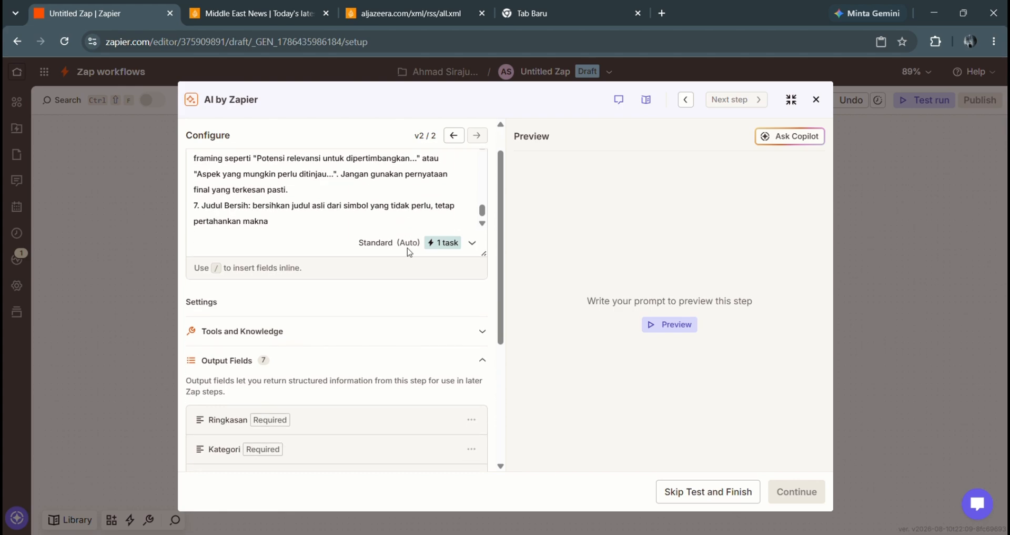
{"action": "scroll", "coordinate": [407, 248], "scroll_direction": "down", "scroll_amount": 4}
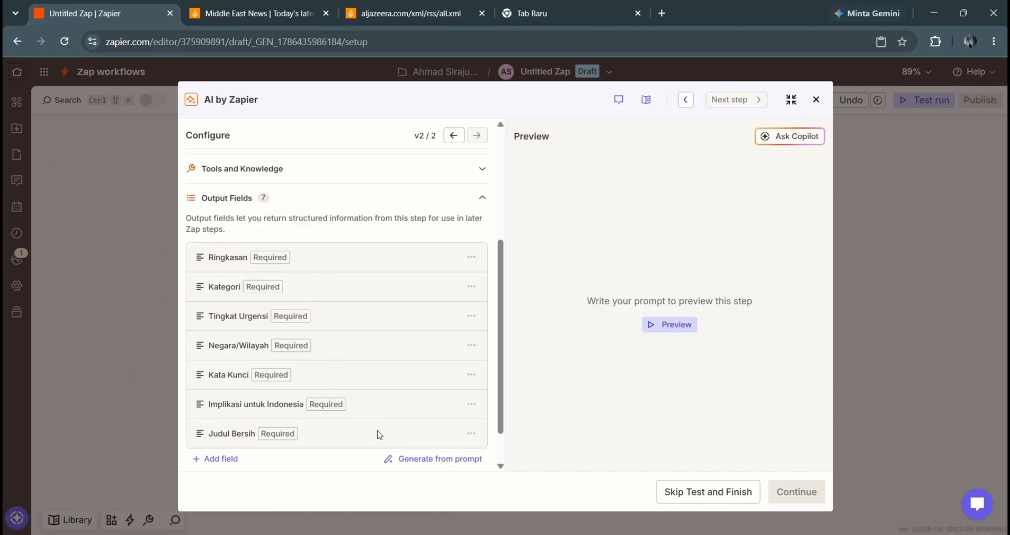
{"action": "left_click", "coordinate": [472, 433]}
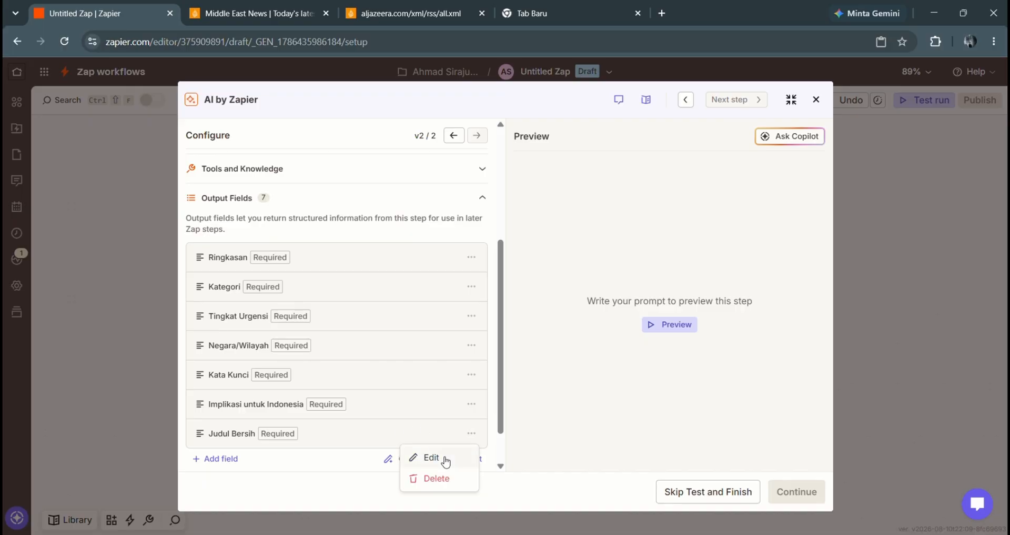
{"action": "left_click", "coordinate": [432, 457]}
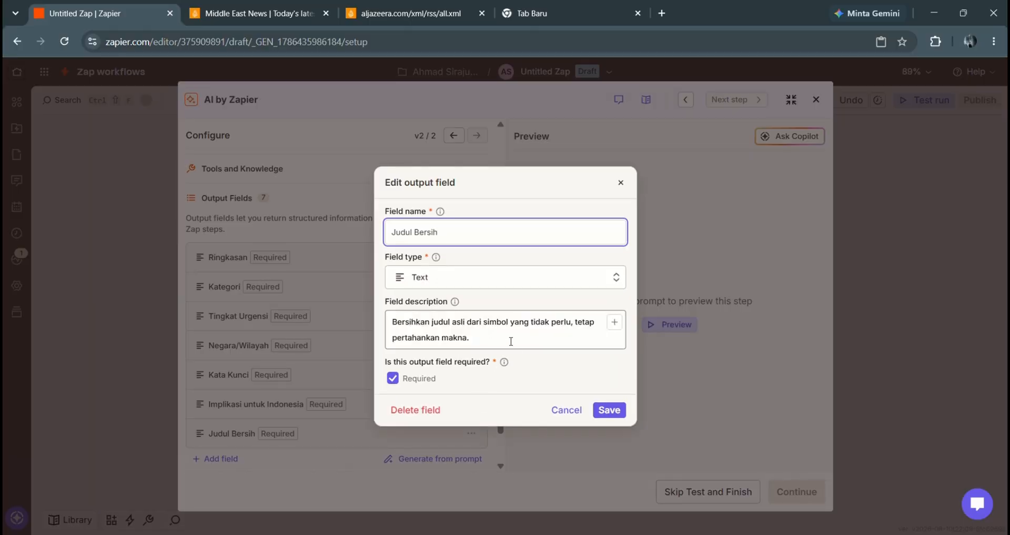
{"action": "left_click", "coordinate": [561, 412]}
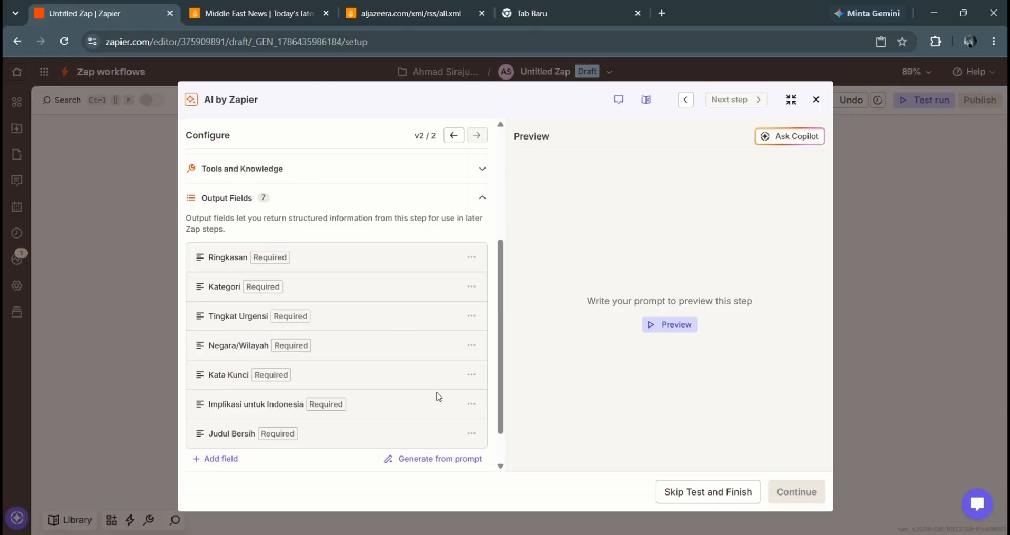
{"action": "left_click", "coordinate": [470, 263]}
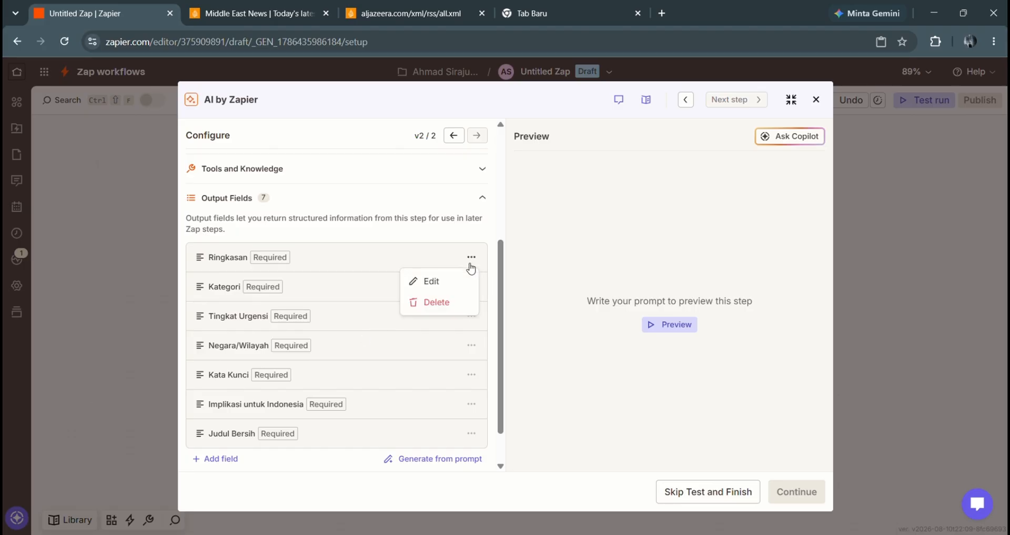
{"action": "left_click", "coordinate": [452, 283]}
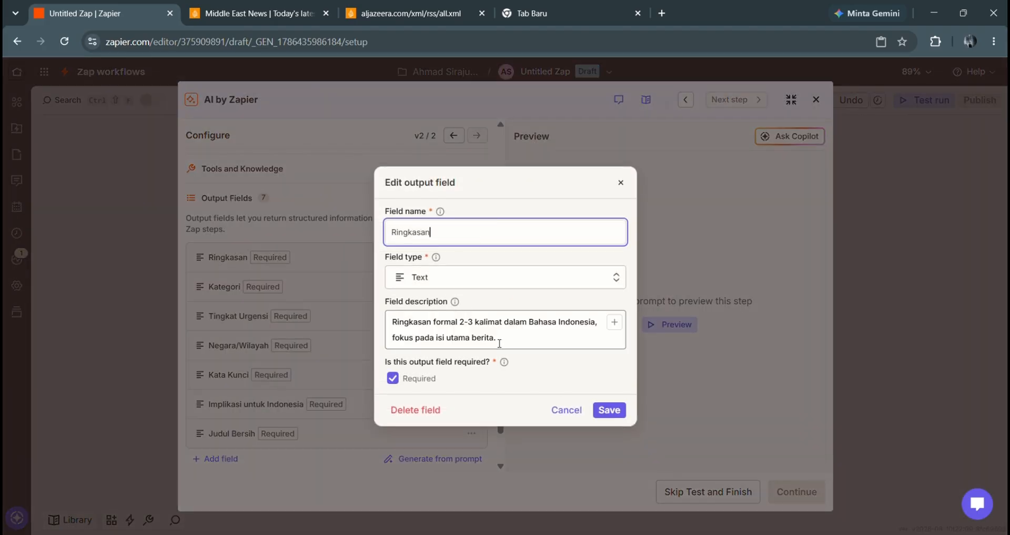
{"action": "left_click", "coordinate": [571, 413]}
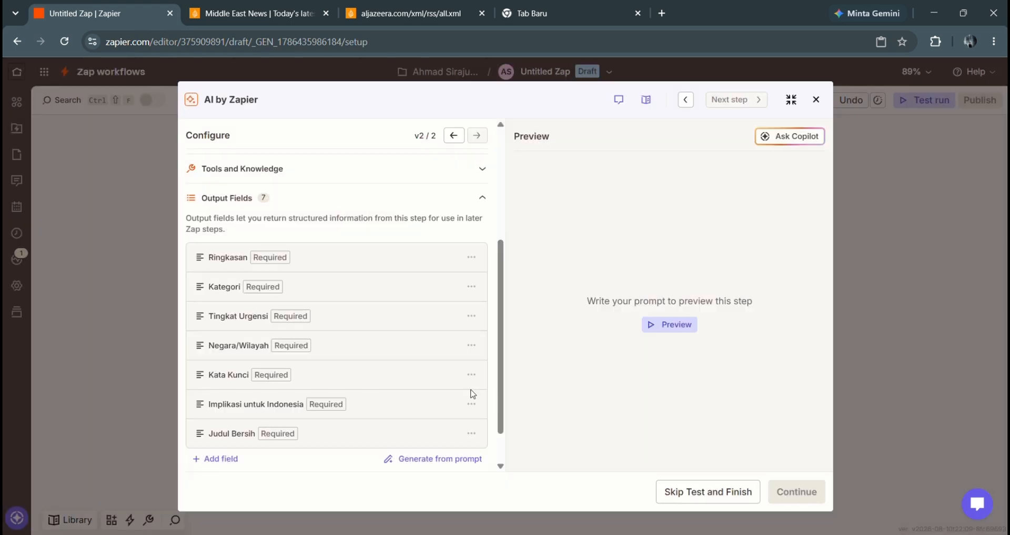
{"action": "scroll", "coordinate": [400, 368], "scroll_direction": "down", "scroll_amount": 2}
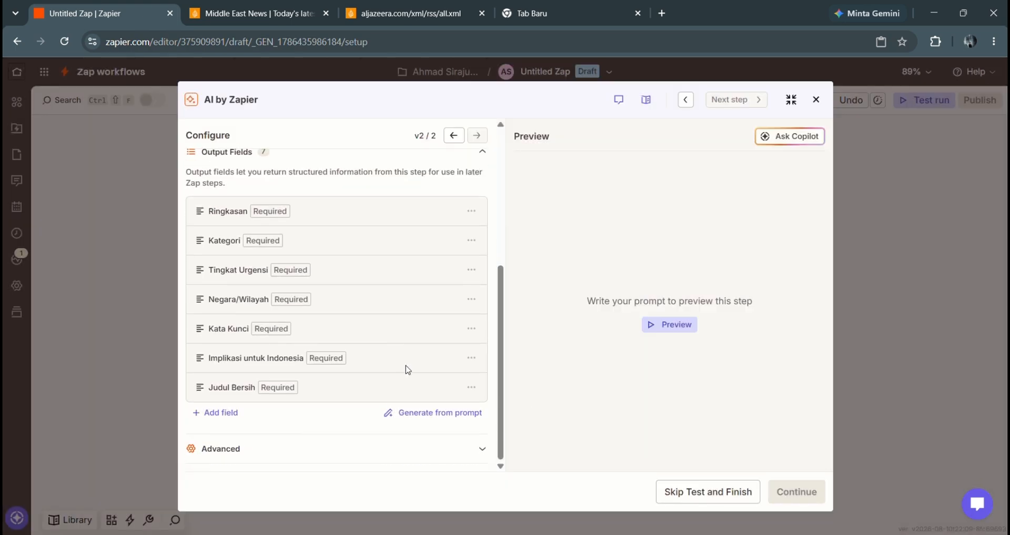
{"action": "scroll", "coordinate": [428, 311], "scroll_direction": "up", "scroll_amount": 5}
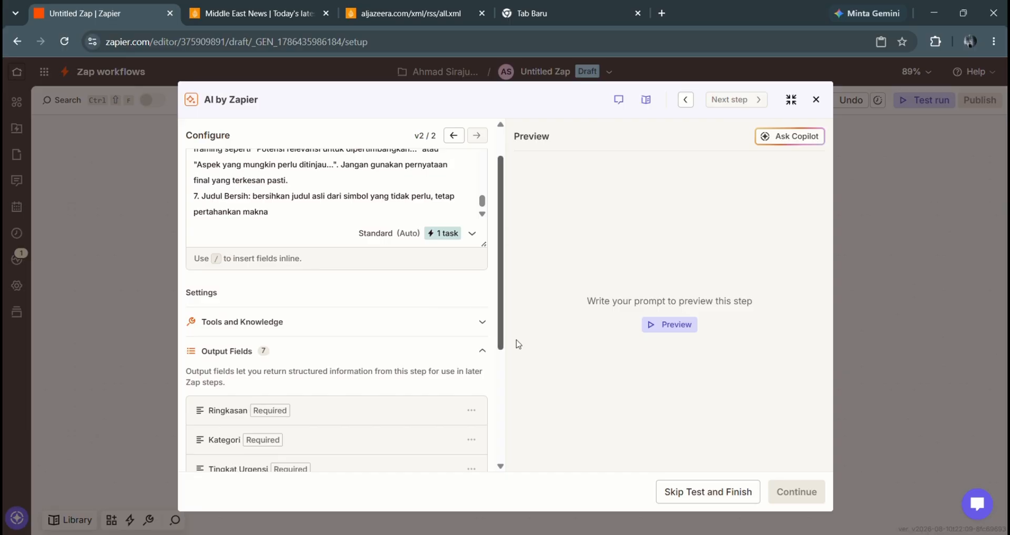
- Preview the AI output for the sample article, showing Tingkat Urgensi HIGH, then continue
{"action": "left_click", "coordinate": [690, 327]}
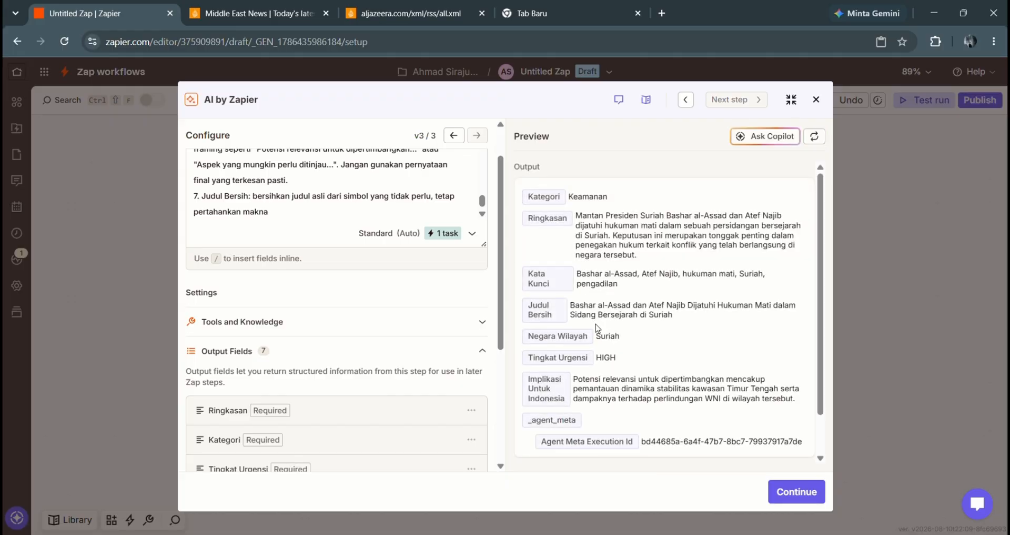
{"action": "scroll", "coordinate": [598, 327], "scroll_direction": "down", "scroll_amount": 1}
{"action": "scroll", "coordinate": [598, 327], "scroll_direction": "up", "scroll_amount": 1}
{"action": "scroll", "coordinate": [598, 327], "scroll_direction": "down", "scroll_amount": 1}
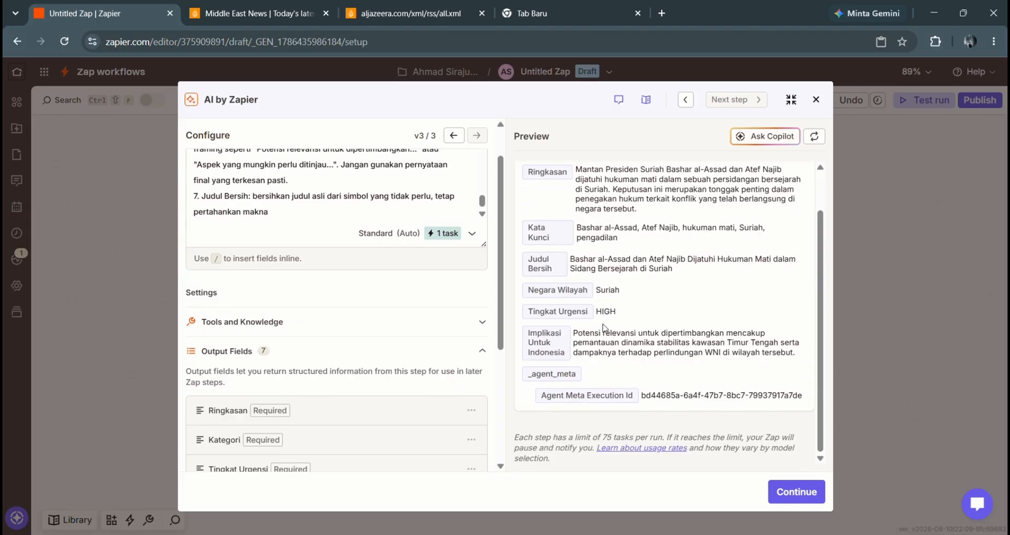
{"action": "left_click", "coordinate": [785, 498]}
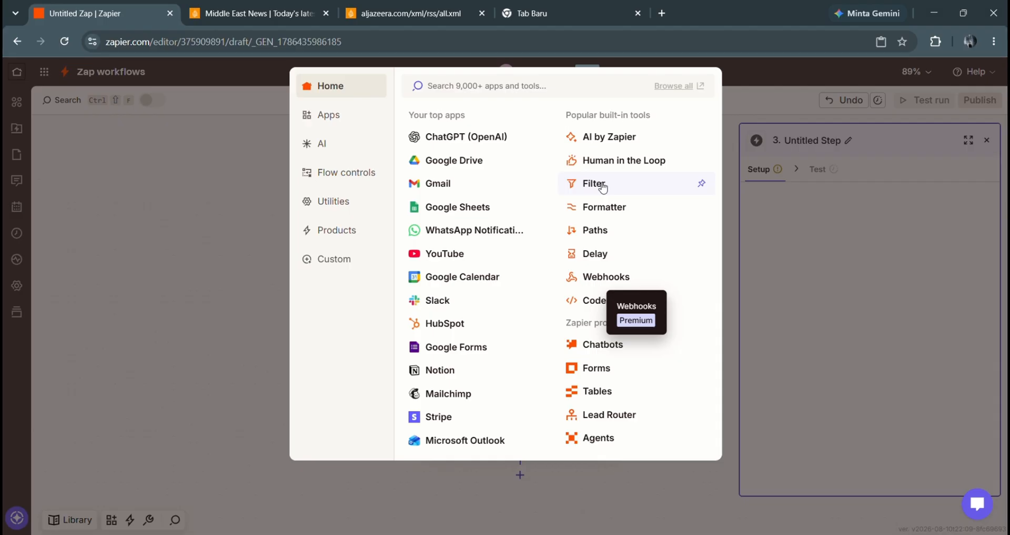
- Add Filter by Zapier from the built-in tools as step 3
{"action": "left_click", "coordinate": [594, 183]}
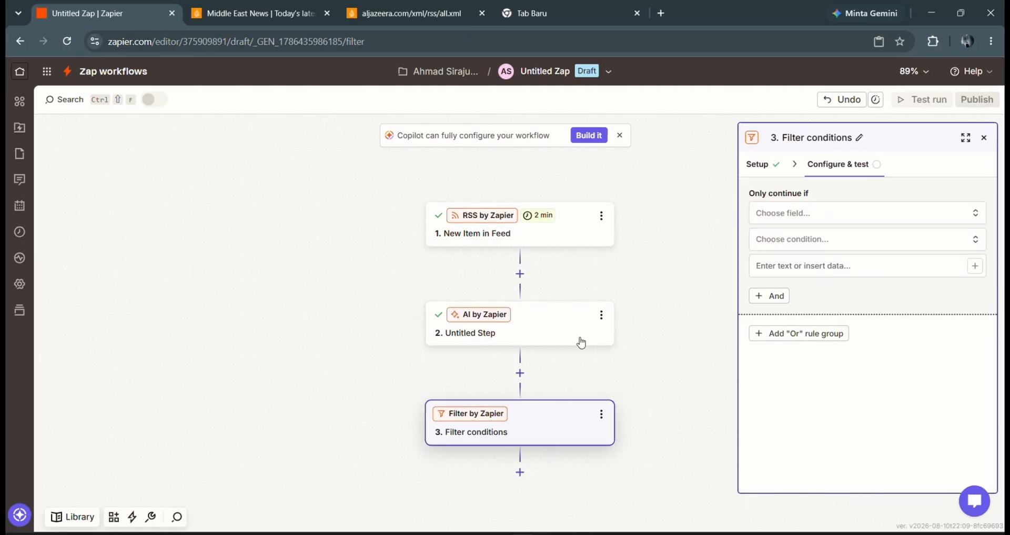
- Rename the AI step to 'Analysis by AI' and open its Indonesian prompt preview
{"action": "left_click", "coordinate": [600, 315]}
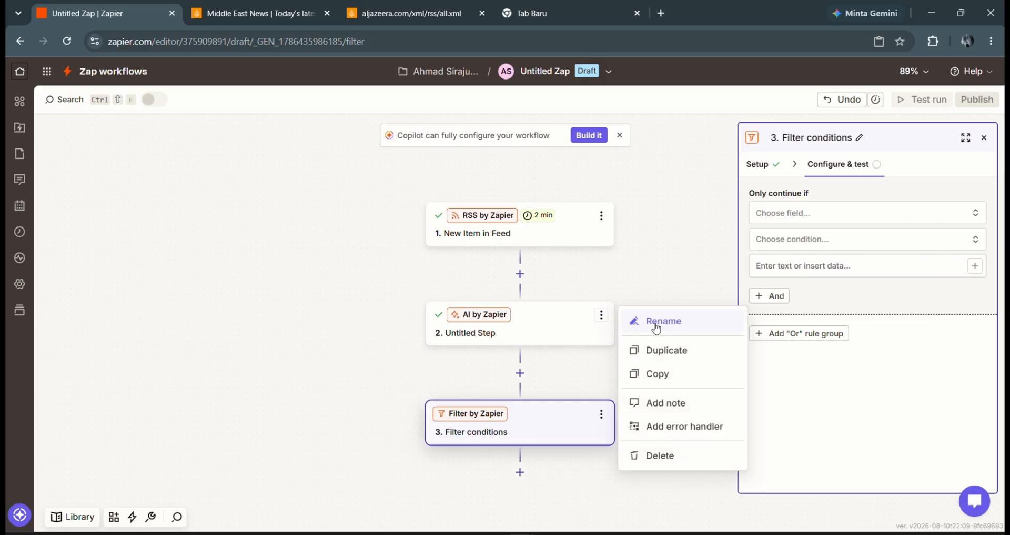
{"action": "left_click", "coordinate": [653, 322]}
{"action": "type", "text": "Analy"}
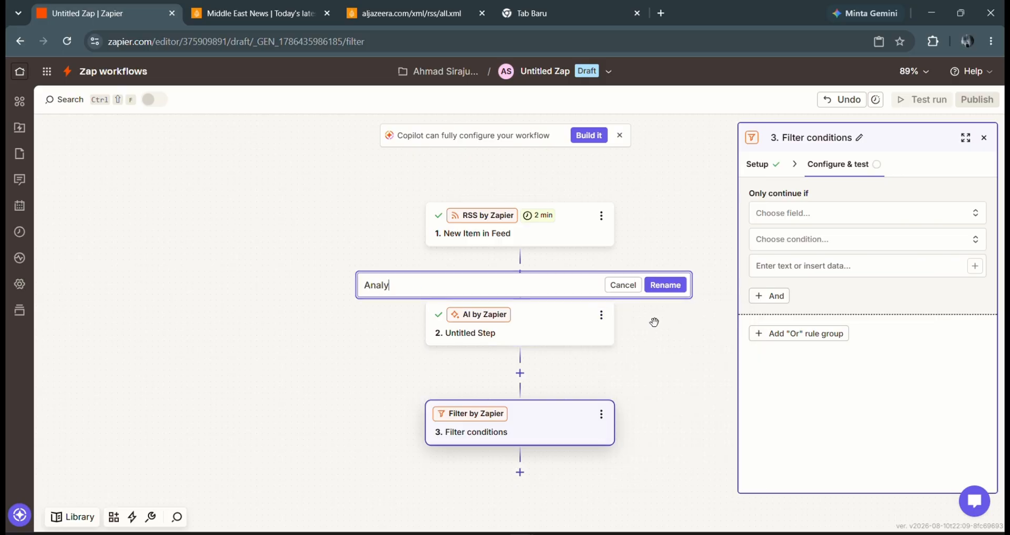
{"action": "type", "text": "sis by AI"}
{"action": "left_click", "coordinate": [678, 289]}
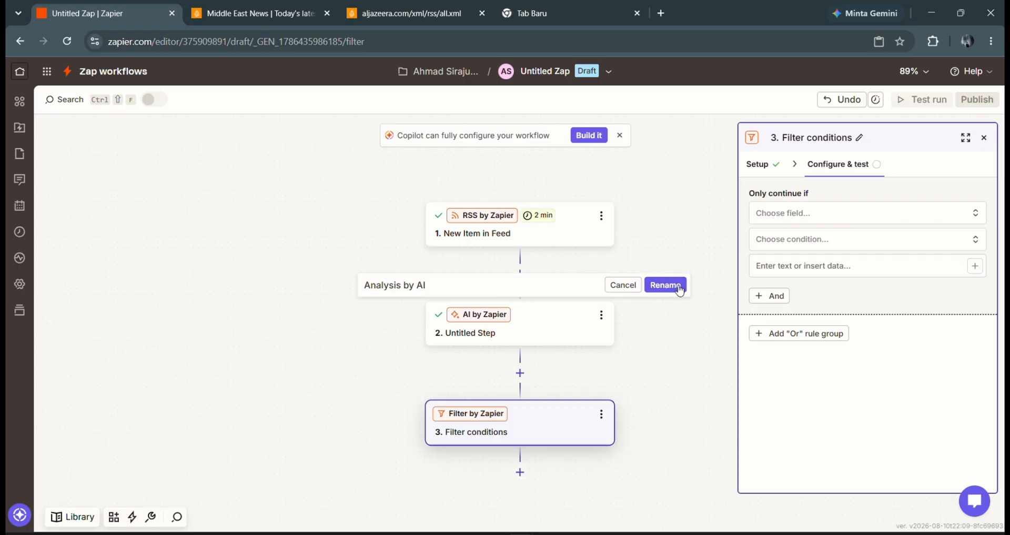
{"action": "left_click", "coordinate": [676, 289]}
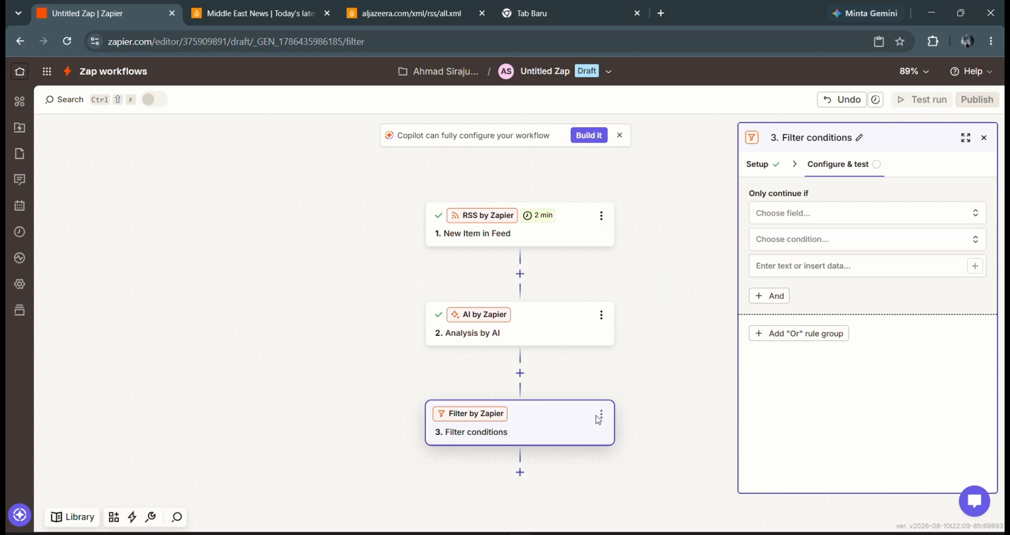
{"action": "left_click", "coordinate": [533, 332]}
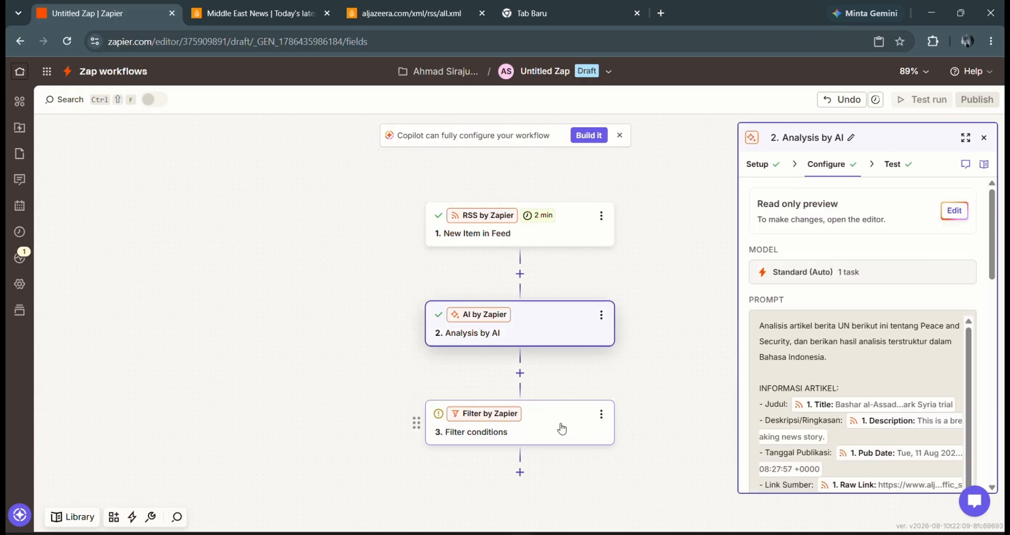
{"action": "scroll", "coordinate": [871, 346], "scroll_direction": "down", "scroll_amount": 2}
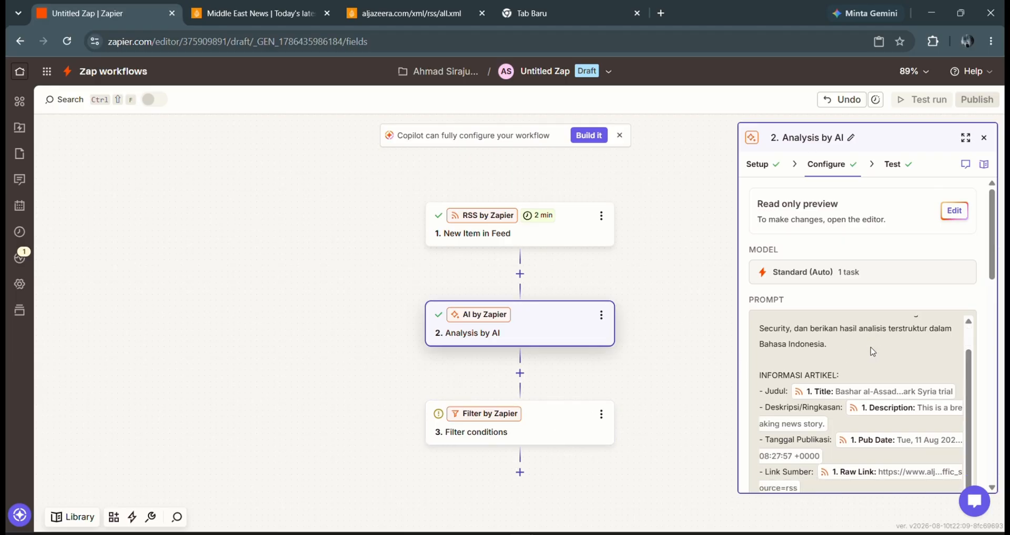
- Set the filter field to Analysis by AI's 2. Tingkat Urgensi with (Text) Exactly matches
{"action": "left_click", "coordinate": [547, 438]}
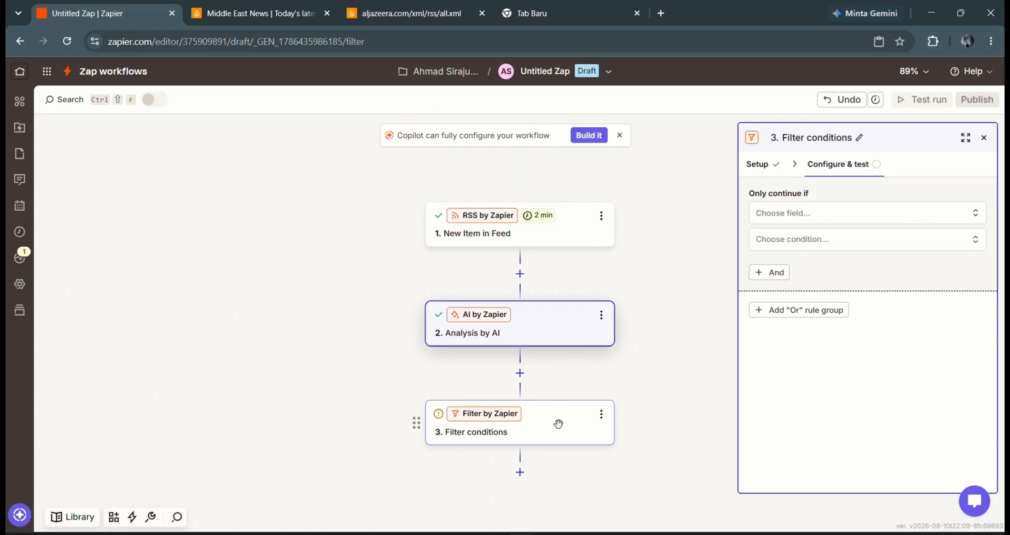
{"action": "left_click", "coordinate": [832, 214]}
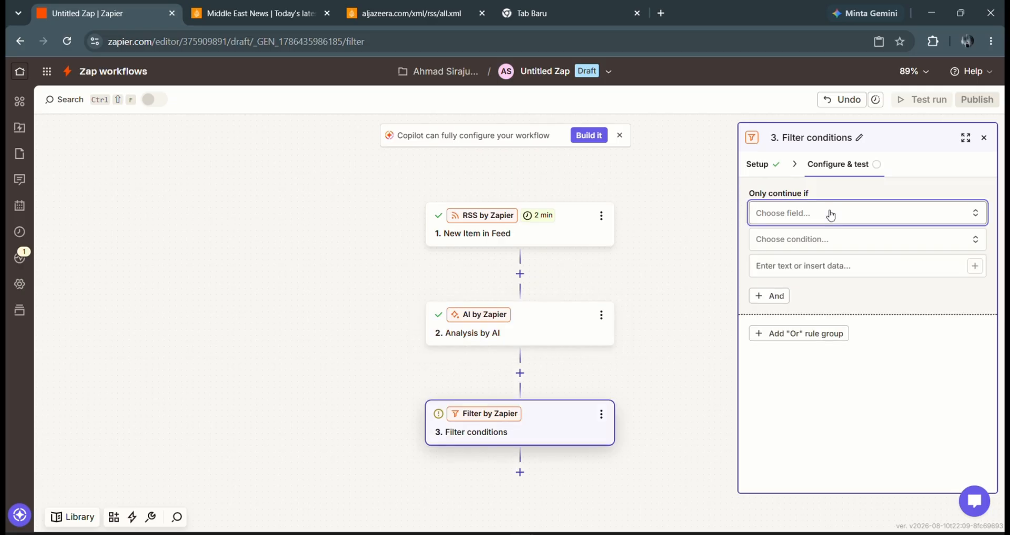
{"action": "left_click", "coordinate": [831, 215]}
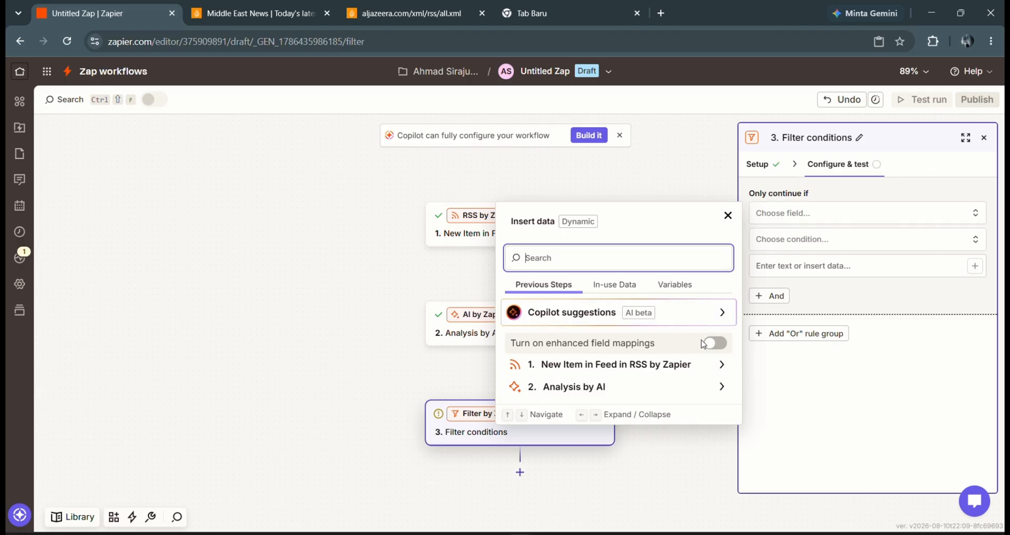
{"action": "left_click", "coordinate": [678, 386]}
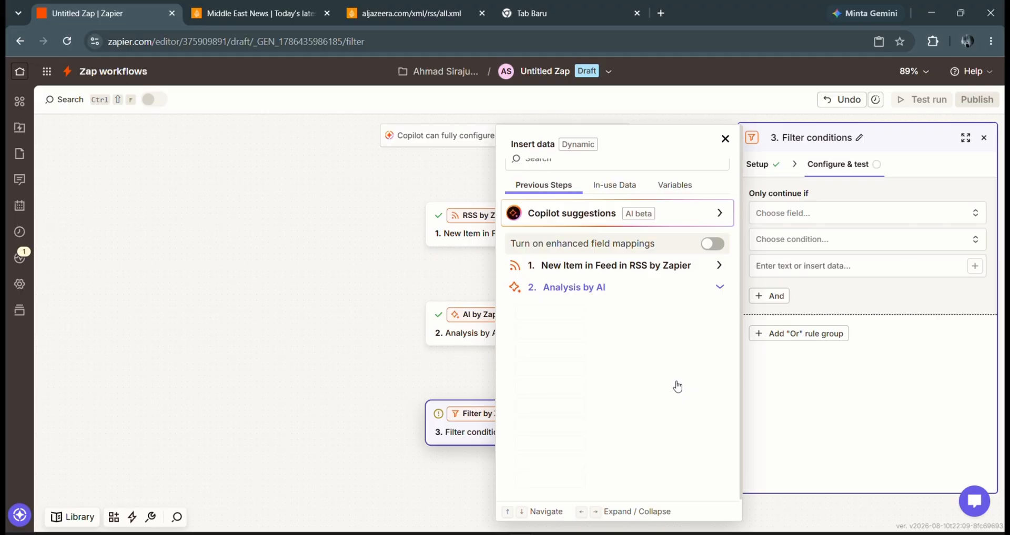
{"action": "scroll", "coordinate": [678, 385], "scroll_direction": "down", "scroll_amount": 2}
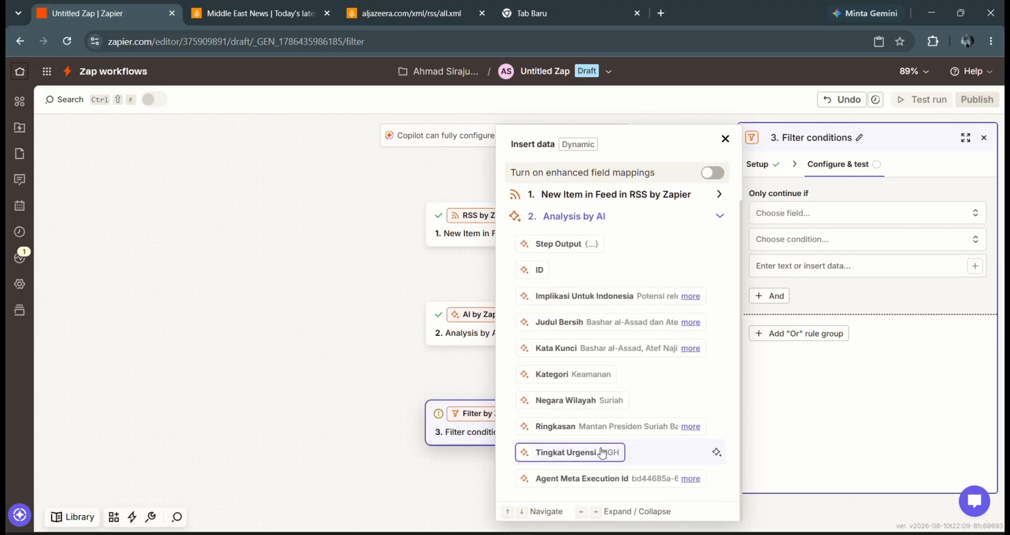
{"action": "left_click", "coordinate": [577, 452]}
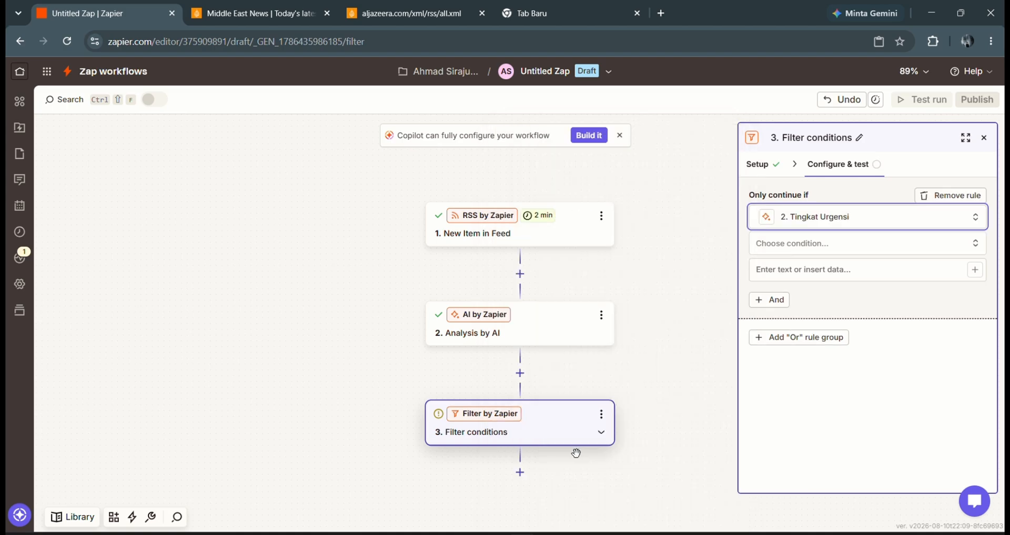
{"action": "left_click", "coordinate": [783, 252]}
{"action": "left_click", "coordinate": [783, 253]}
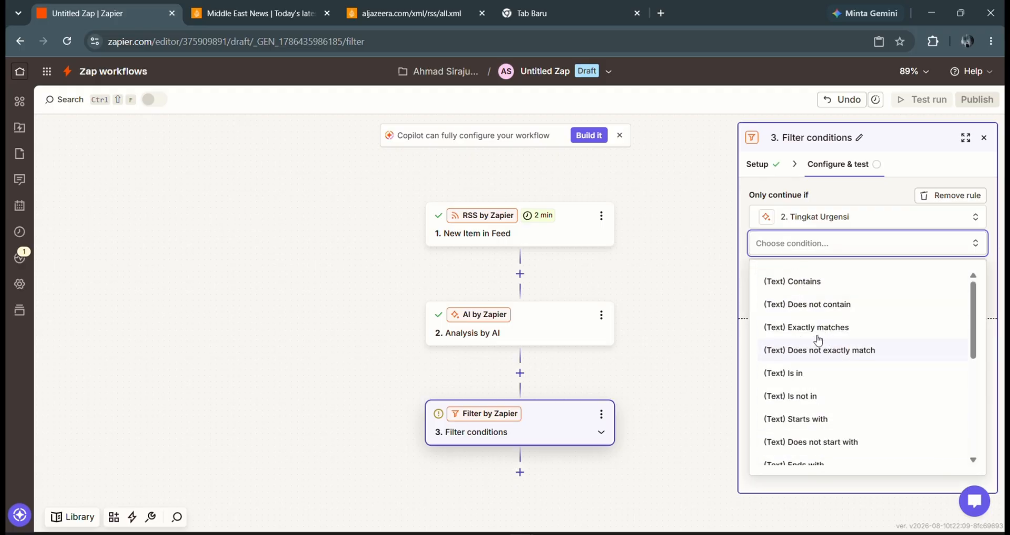
{"action": "left_click", "coordinate": [822, 328]}
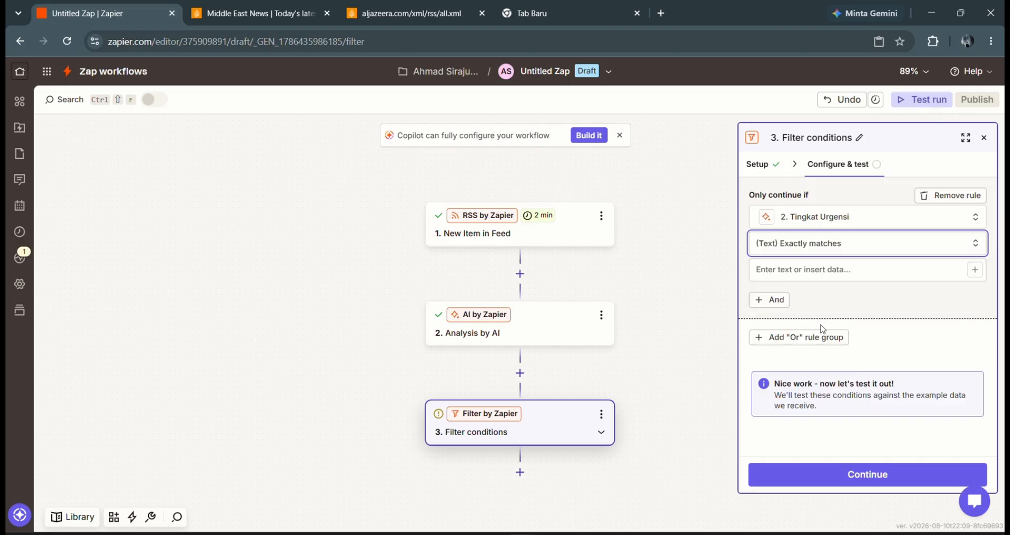
- Enter HIGH as the filter's comparison value and test the filter on sample data
{"action": "left_click", "coordinate": [804, 272]}
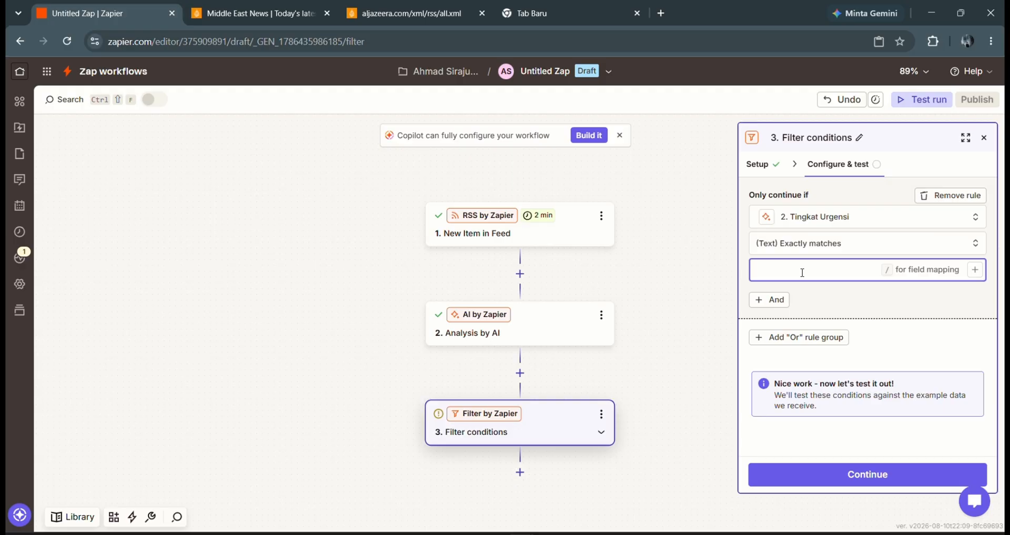
{"action": "type", "text": "/"}
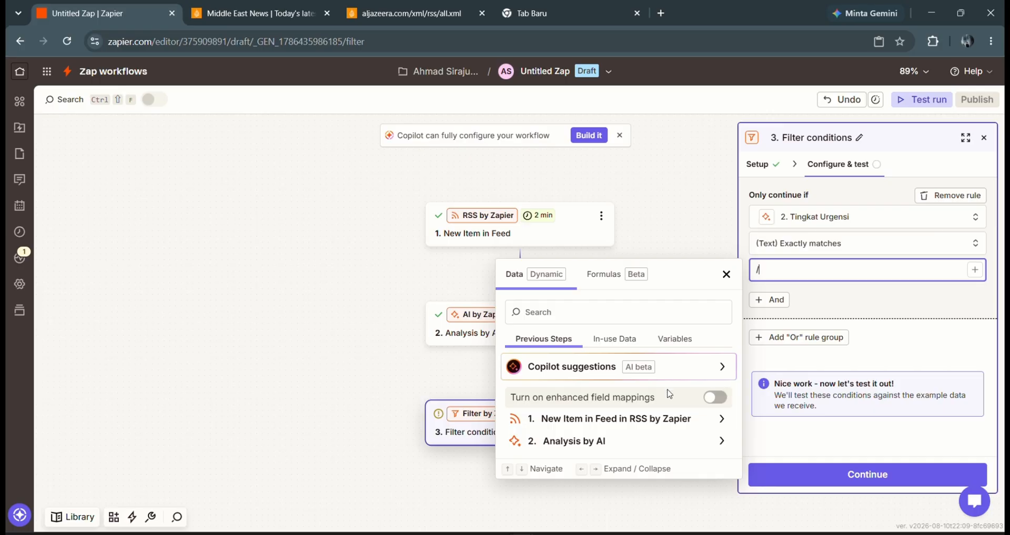
{"action": "left_click", "coordinate": [664, 441]}
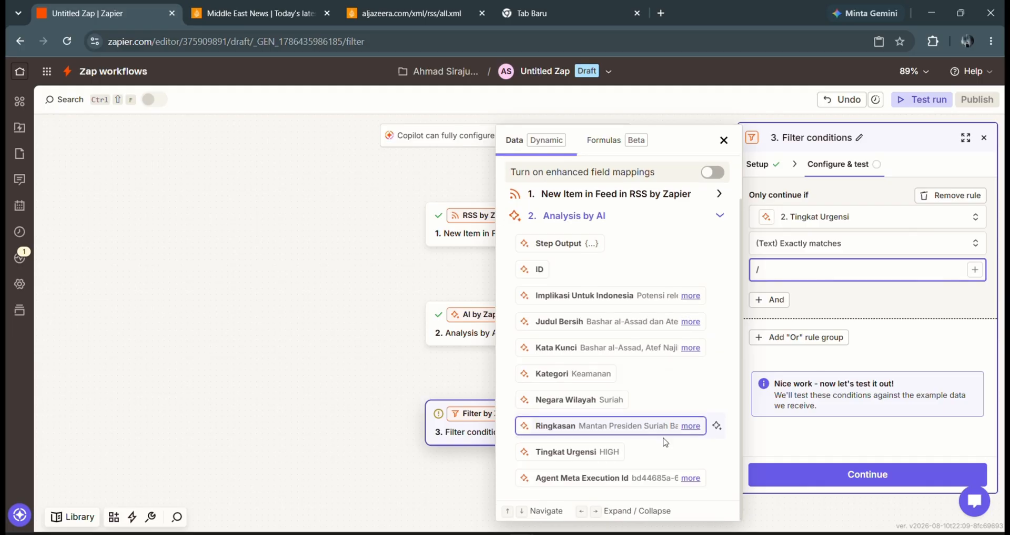
{"action": "left_click", "coordinate": [615, 463]}
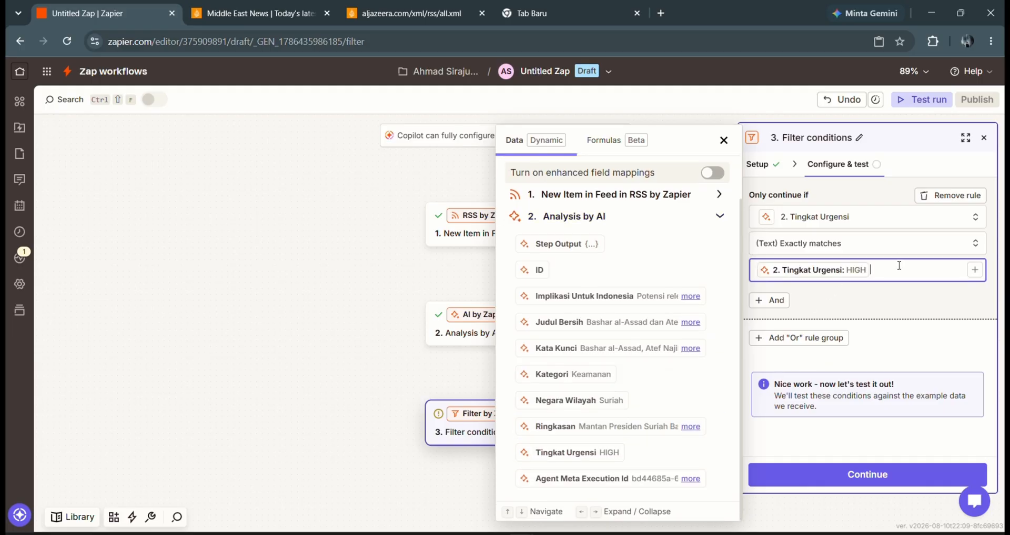
{"action": "key", "text": "BackSpace"}
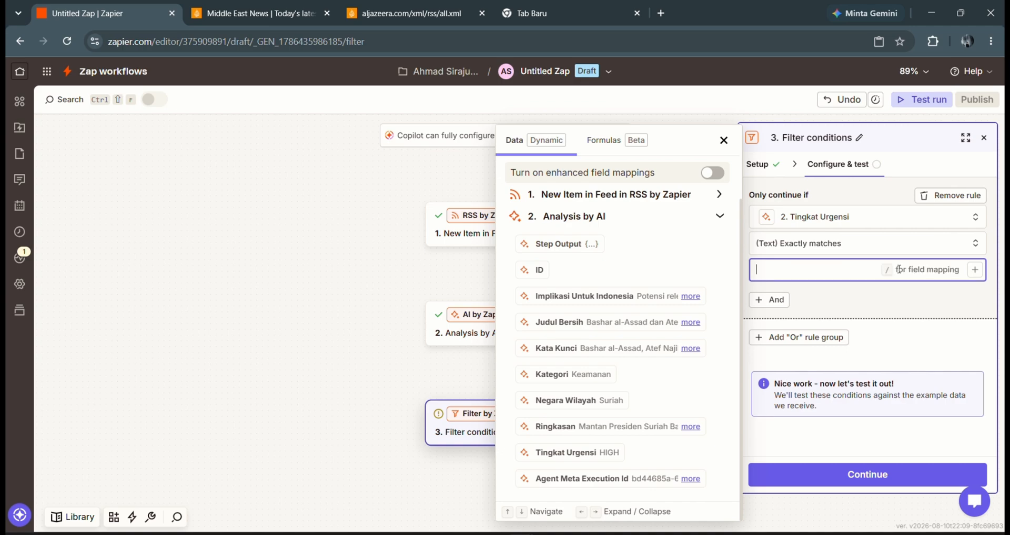
{"action": "key", "text": "Escape"}
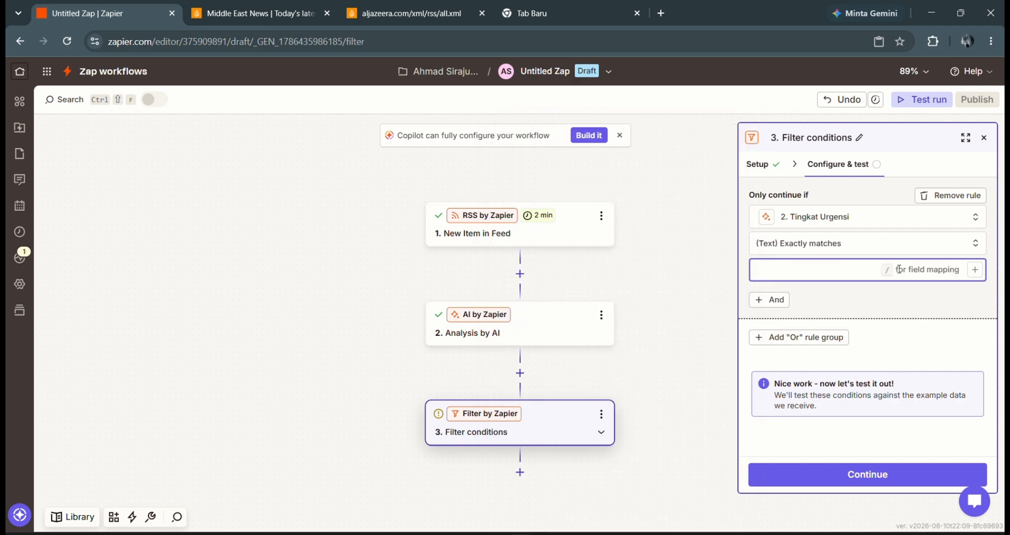
{"action": "type", "text": "HOG"}
{"action": "left_click", "coordinate": [906, 300]}
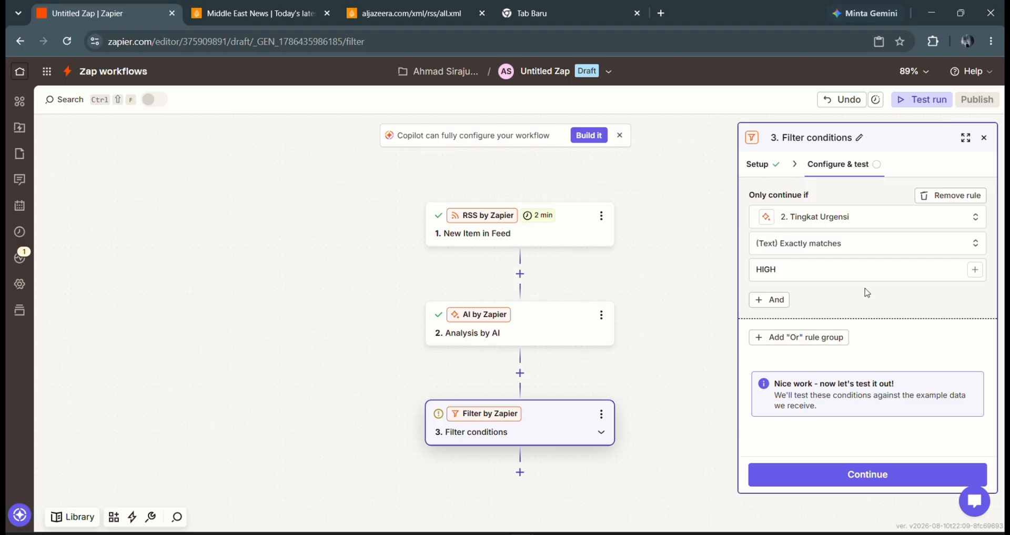
{"action": "left_click", "coordinate": [870, 477]}
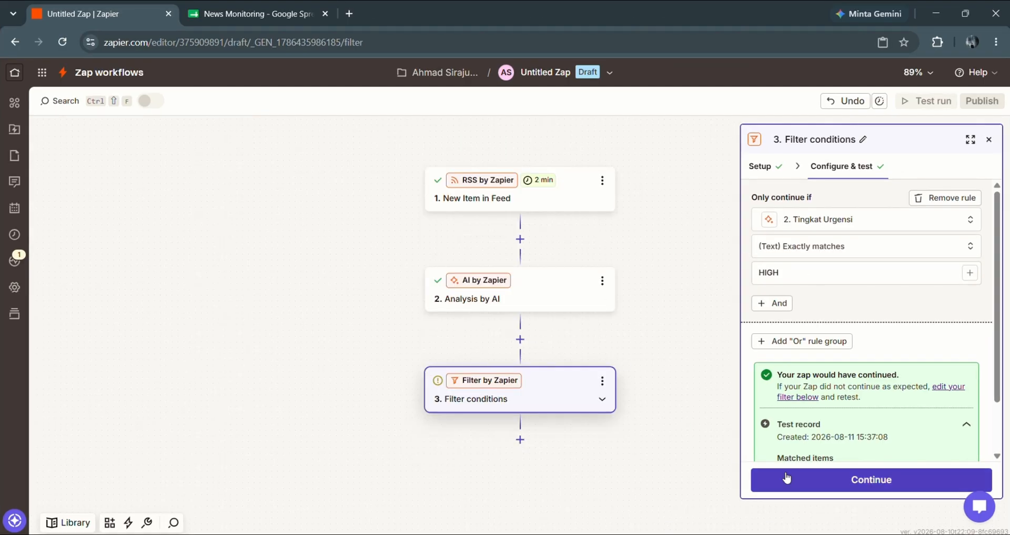
- Add a new step after the filter using the Google Sheets app
{"action": "left_click", "coordinate": [521, 439]}
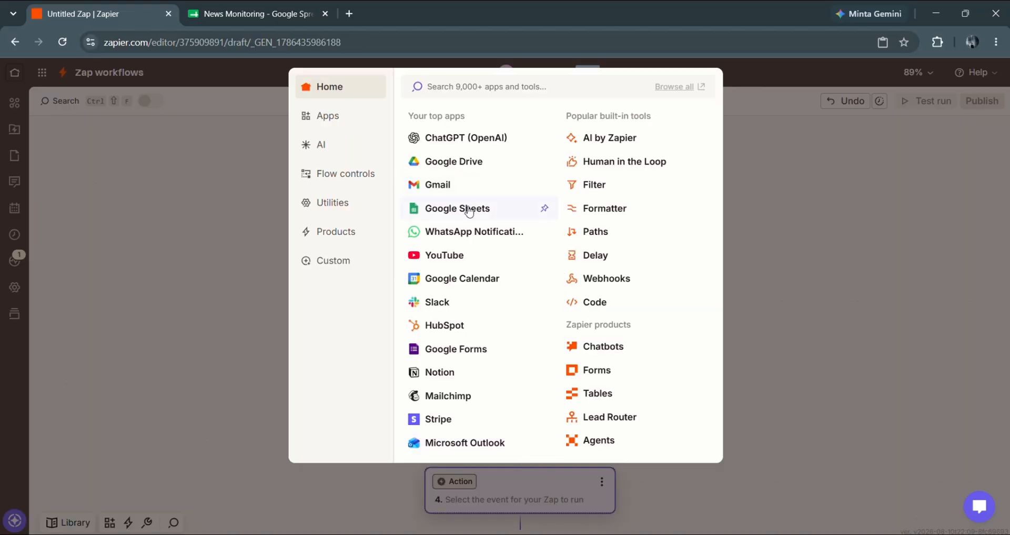
{"action": "left_click", "coordinate": [469, 212]}
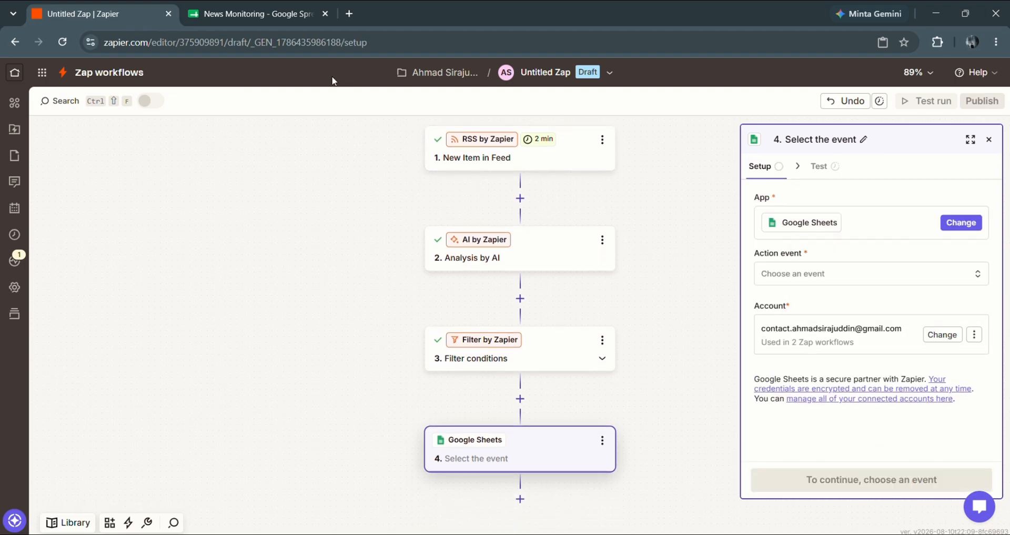
{"action": "left_click", "coordinate": [231, 15]}
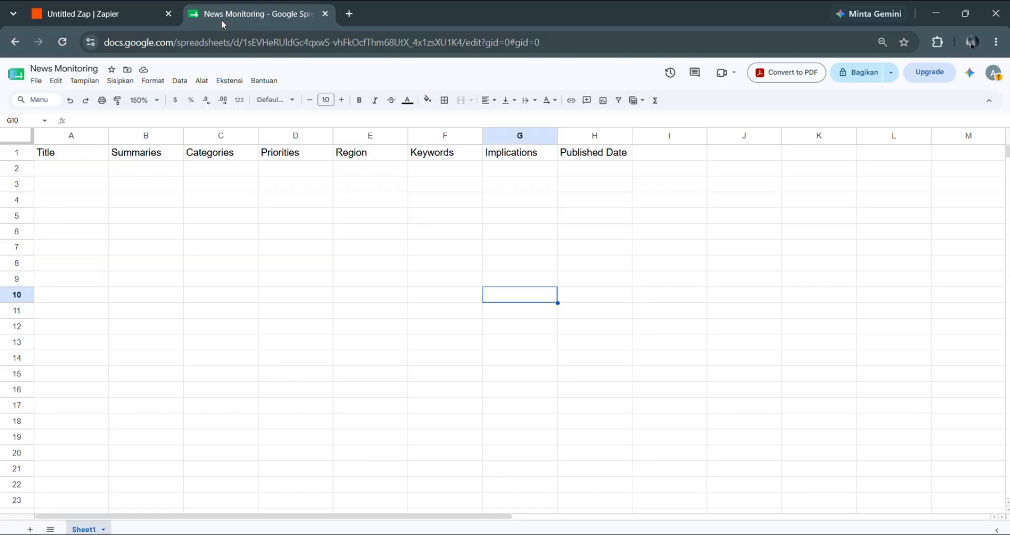
{"action": "left_click", "coordinate": [87, 157]}
{"action": "key", "text": "Right"}
{"action": "key", "text": "Right"}
{"action": "key", "text": "Right"}
{"action": "key", "text": "Right"}
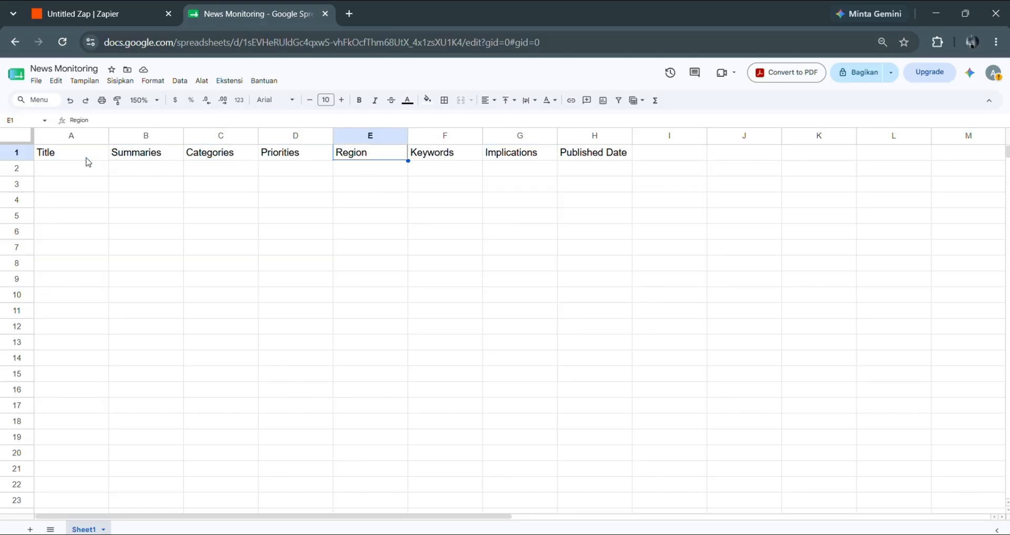
{"action": "key", "text": "Right"}
{"action": "key", "text": "Right"}
{"action": "key", "text": "Right"}
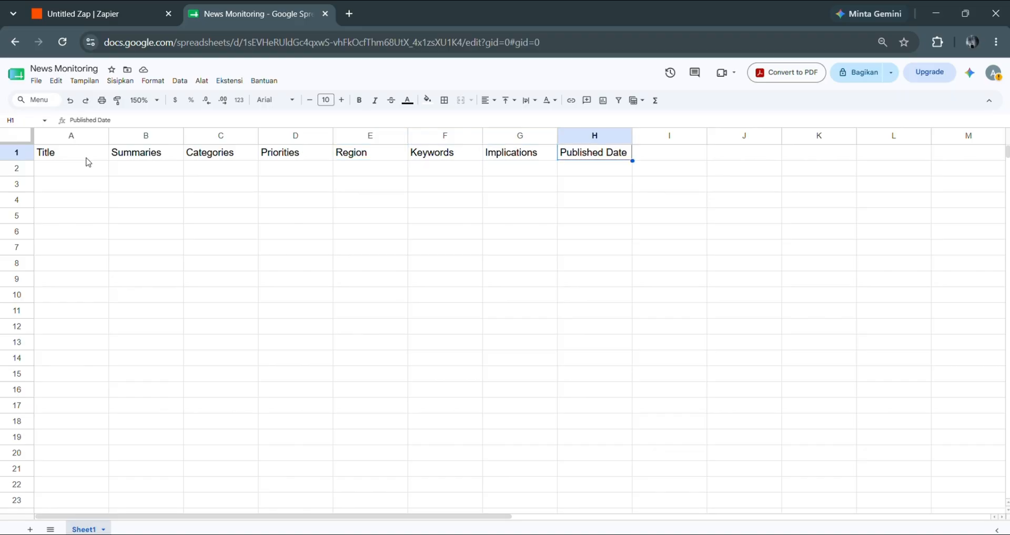
{"action": "left_click", "coordinate": [98, 9]}
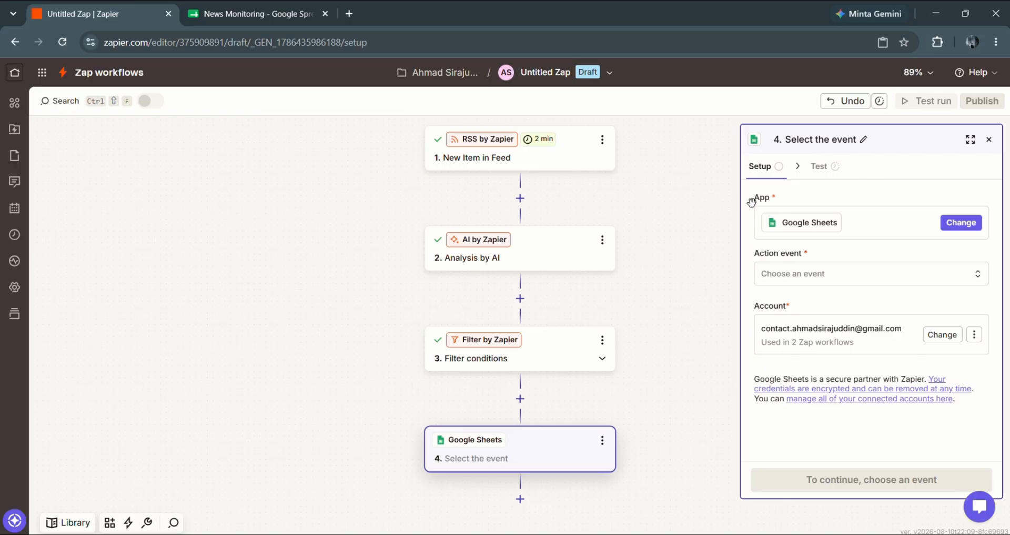
- Choose Create Spreadsheet Row as the Google Sheets action event
{"action": "left_click", "coordinate": [809, 271]}
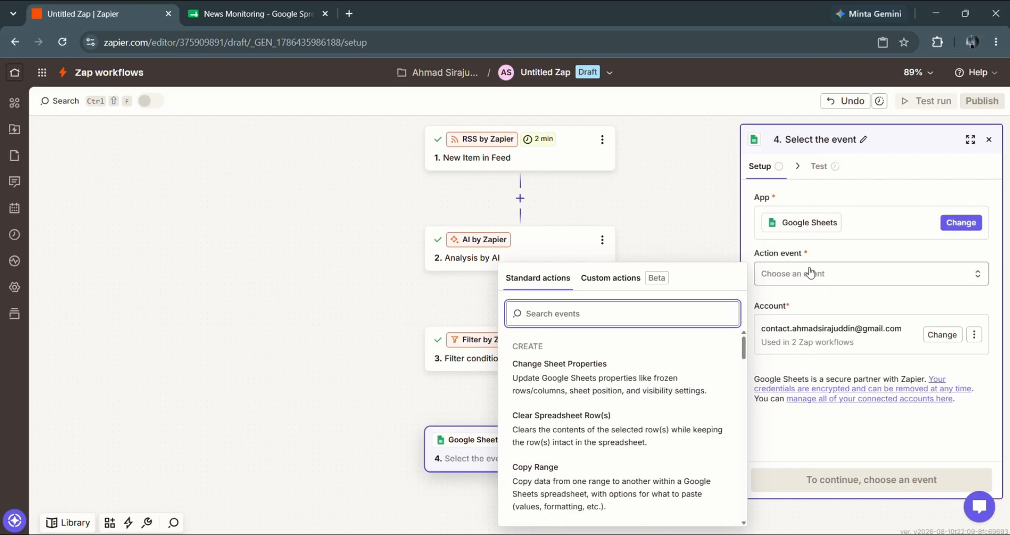
{"action": "scroll", "coordinate": [649, 401], "scroll_direction": "down", "scroll_amount": 3}
{"action": "scroll", "coordinate": [649, 401], "scroll_direction": "down", "scroll_amount": 5}
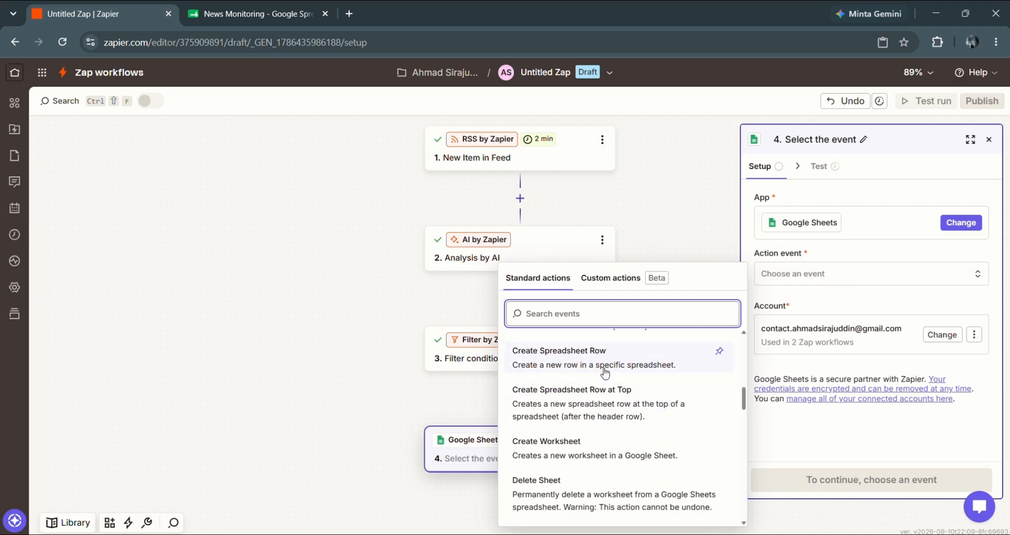
{"action": "left_click", "coordinate": [595, 364]}
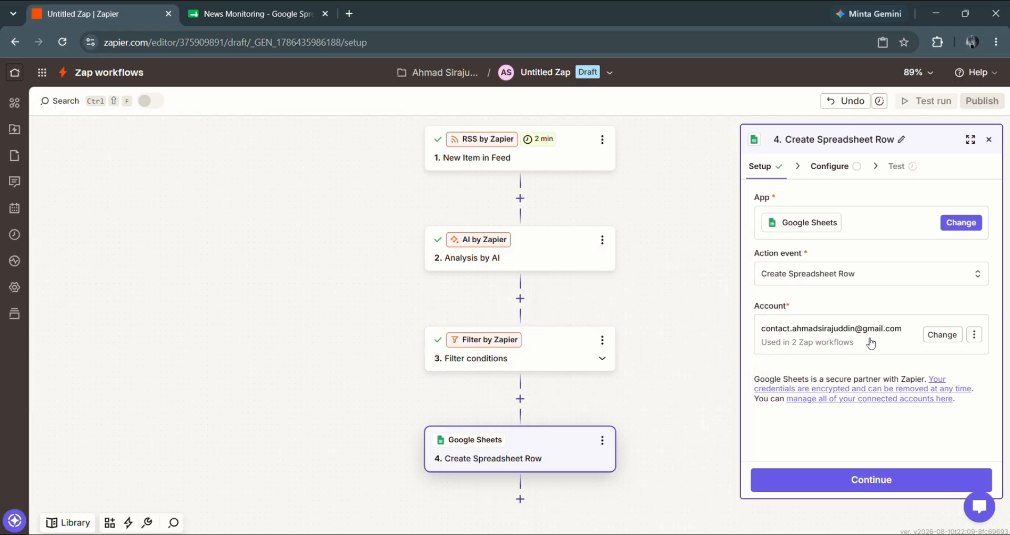
- Point the row step at My Google Drive, the News Monitoring spreadsheet, and Sheet1
{"action": "left_click", "coordinate": [834, 488]}
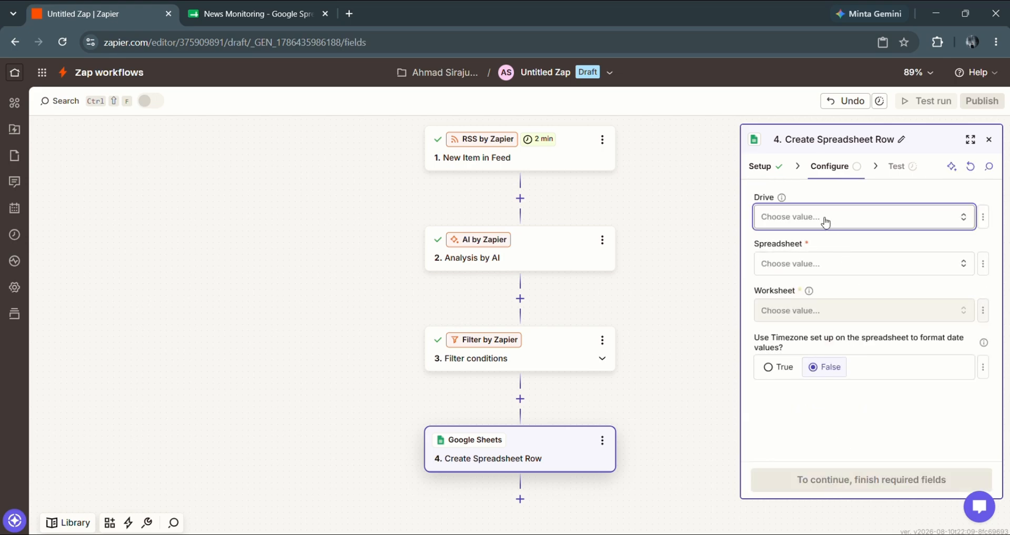
{"action": "left_click", "coordinate": [826, 221]}
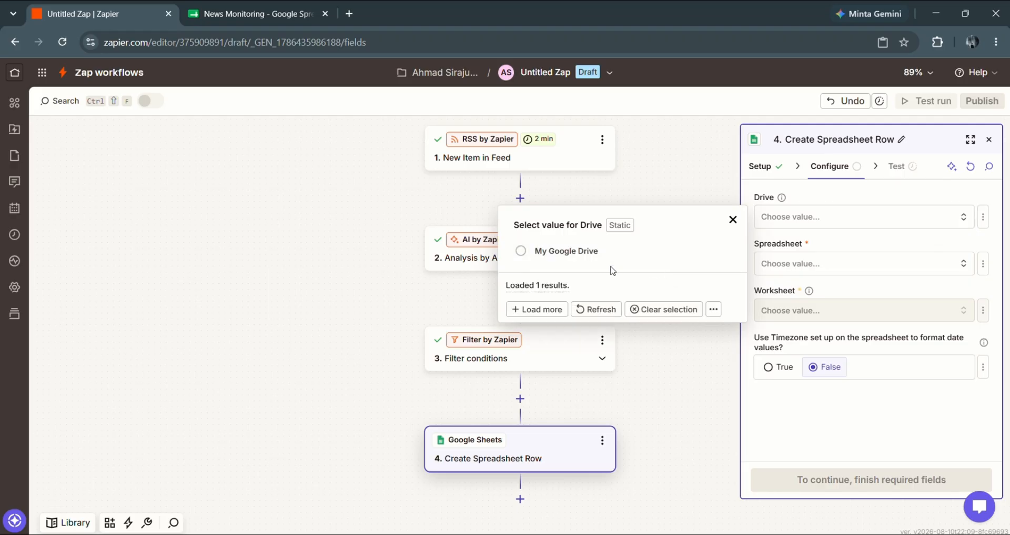
{"action": "left_click", "coordinate": [581, 251]}
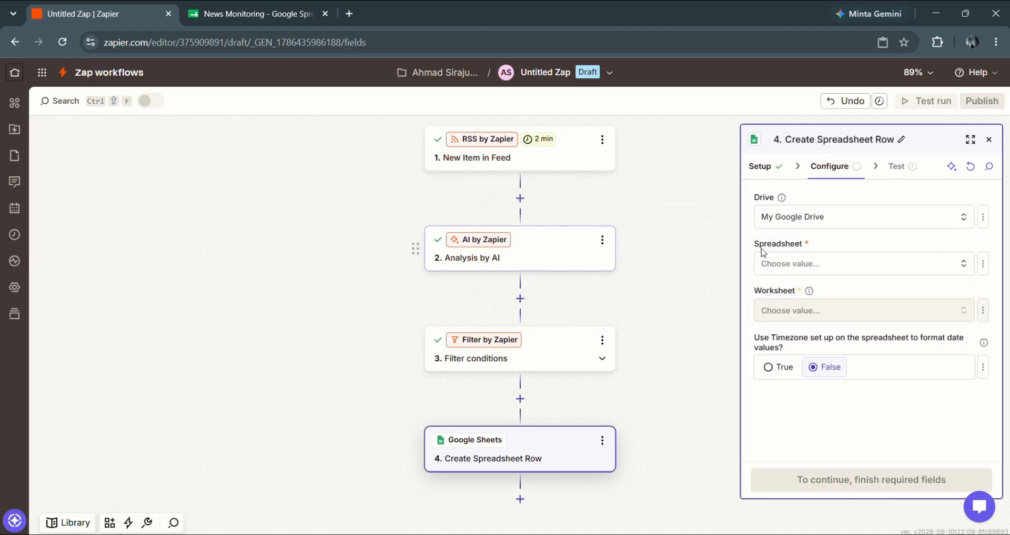
{"action": "left_click", "coordinate": [832, 264]}
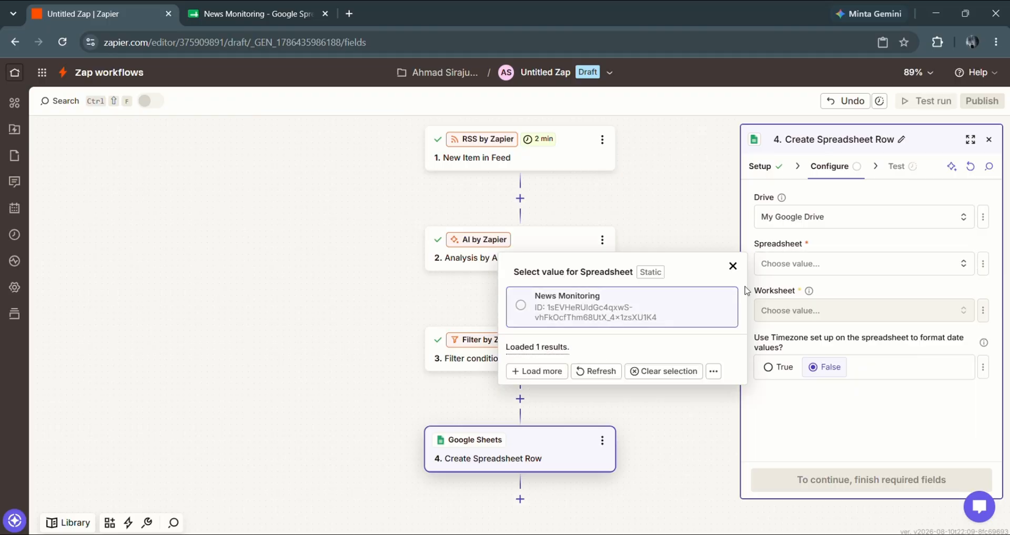
{"action": "left_click", "coordinate": [587, 303]}
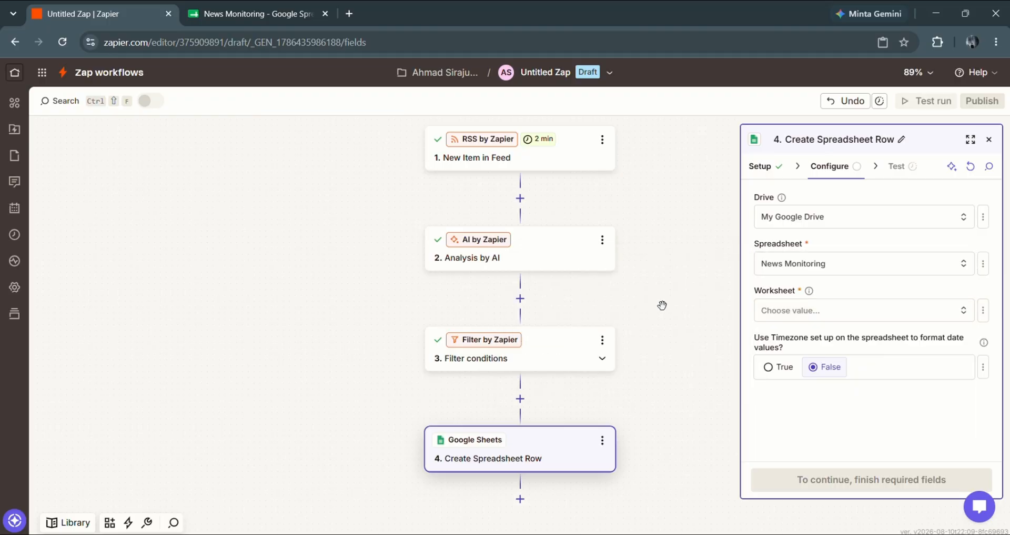
{"action": "left_click", "coordinate": [764, 310]}
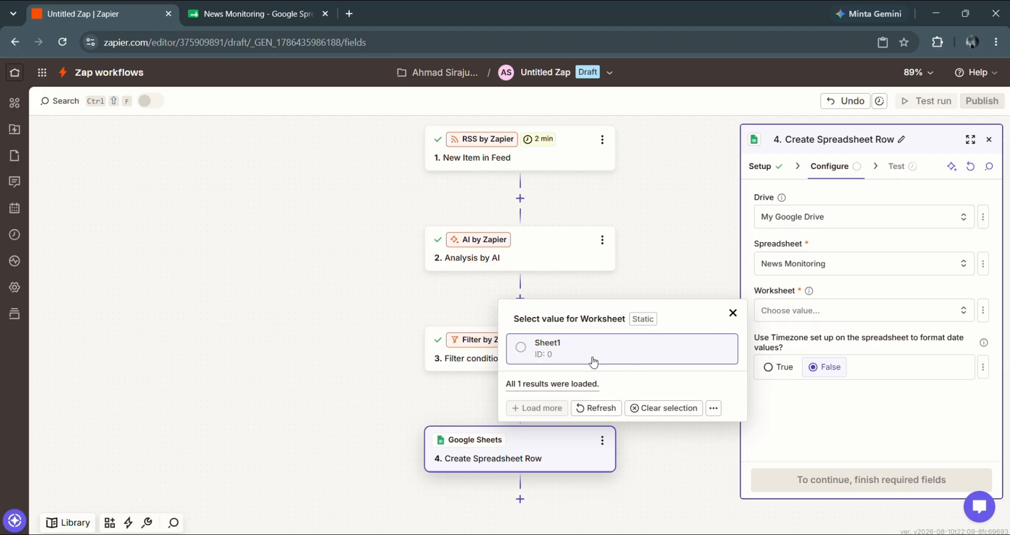
{"action": "left_click", "coordinate": [593, 361]}
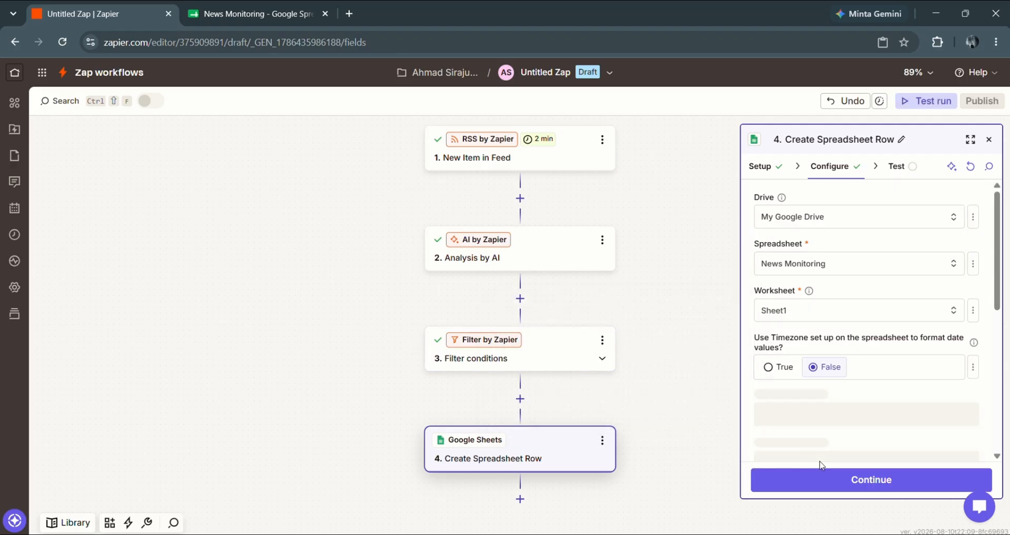
- Use the spreadsheet's timezone and map Judul Bersih, Ringkasan, Kategori to Title, Summaries, Categories
{"action": "left_click", "coordinate": [770, 369]}
{"action": "scroll", "coordinate": [772, 371], "scroll_direction": "down", "scroll_amount": 3}
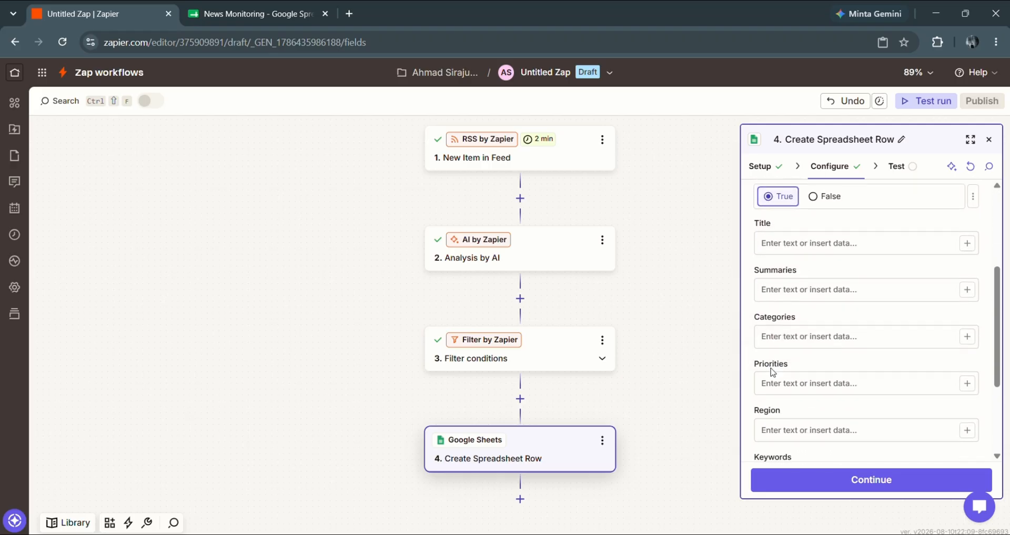
{"action": "scroll", "coordinate": [771, 371], "scroll_direction": "down", "scroll_amount": 1}
{"action": "scroll", "coordinate": [789, 337], "scroll_direction": "up", "scroll_amount": 2}
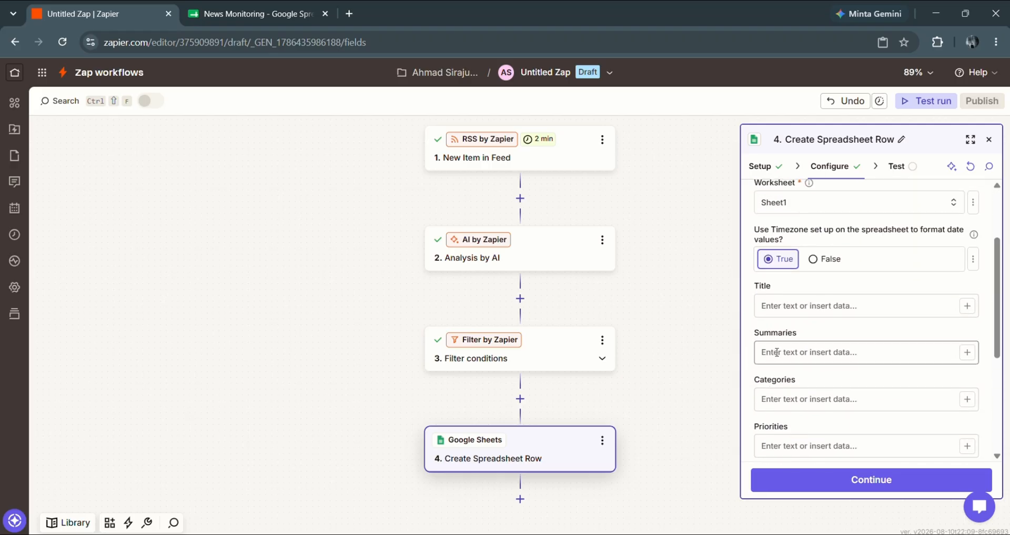
{"action": "left_click", "coordinate": [806, 303]}
{"action": "type", "text": "/"}
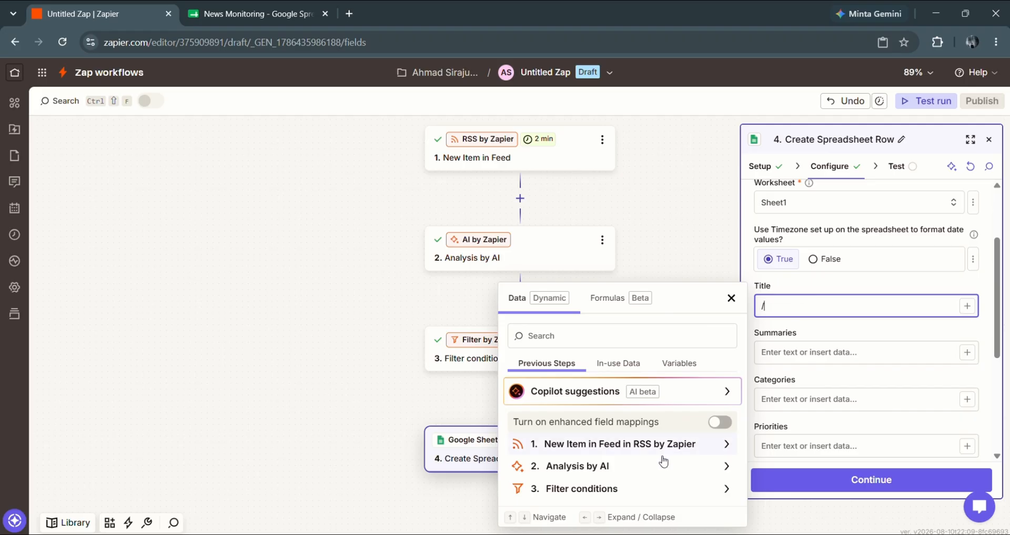
{"action": "left_click", "coordinate": [664, 463]}
{"action": "left_click", "coordinate": [619, 378]}
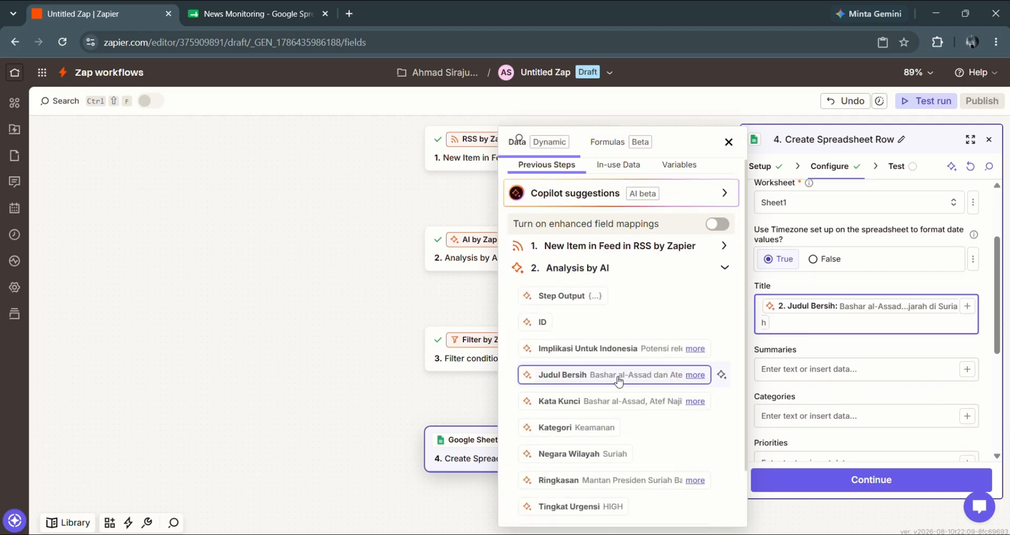
{"action": "left_click", "coordinate": [800, 368]}
{"action": "type", "text": "/"}
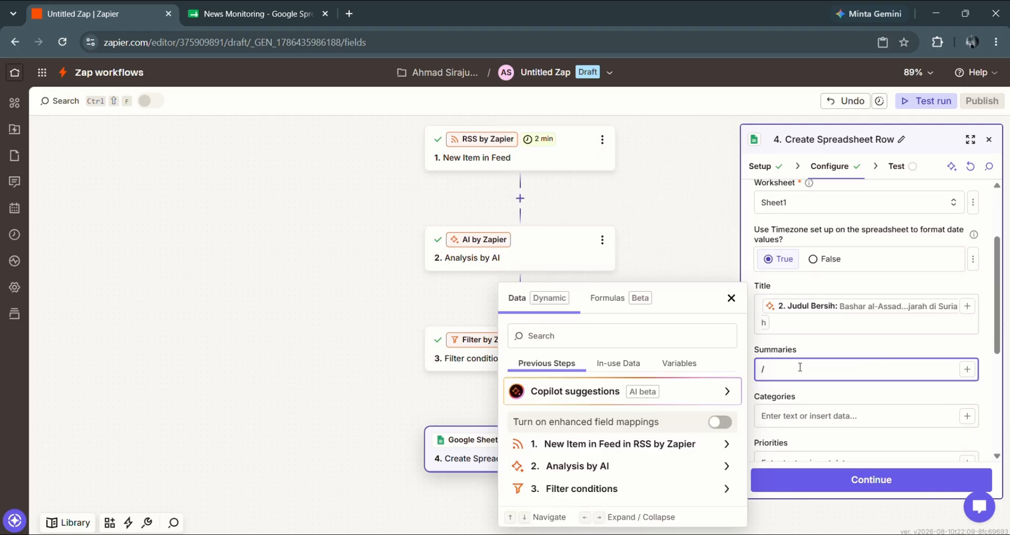
{"action": "left_click", "coordinate": [593, 465]}
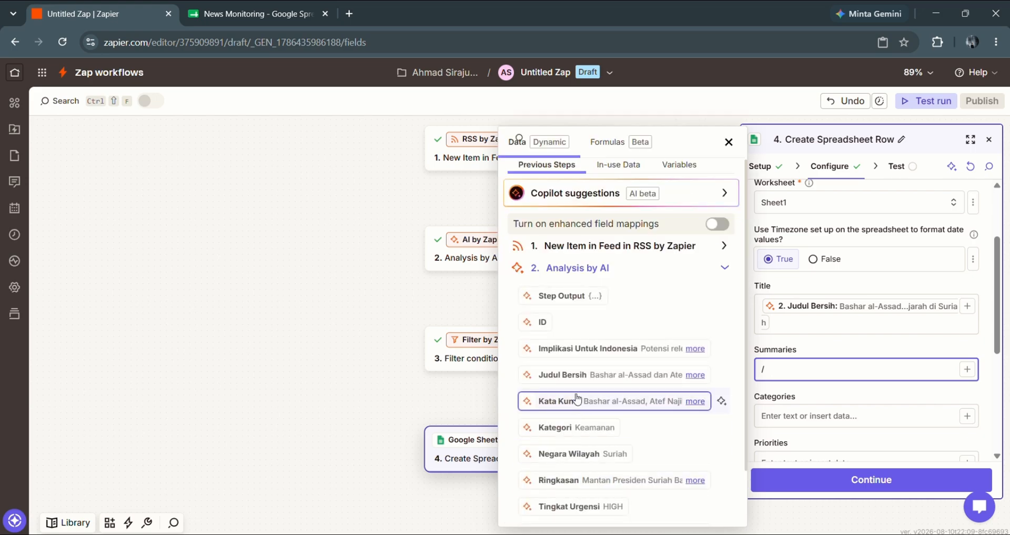
{"action": "left_click", "coordinate": [594, 478]}
{"action": "left_click", "coordinate": [819, 433]}
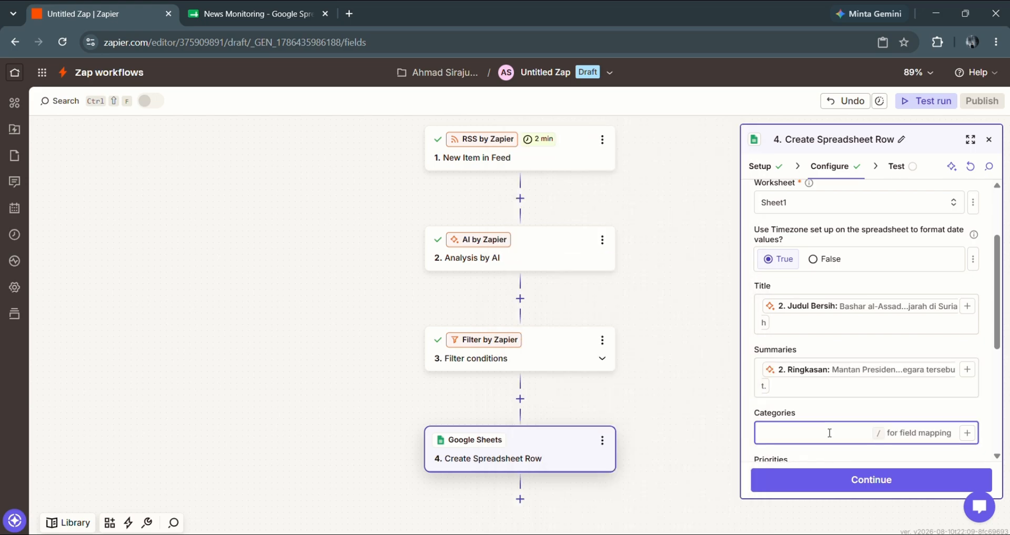
{"action": "type", "text": "/"}
{"action": "left_click", "coordinate": [579, 465]}
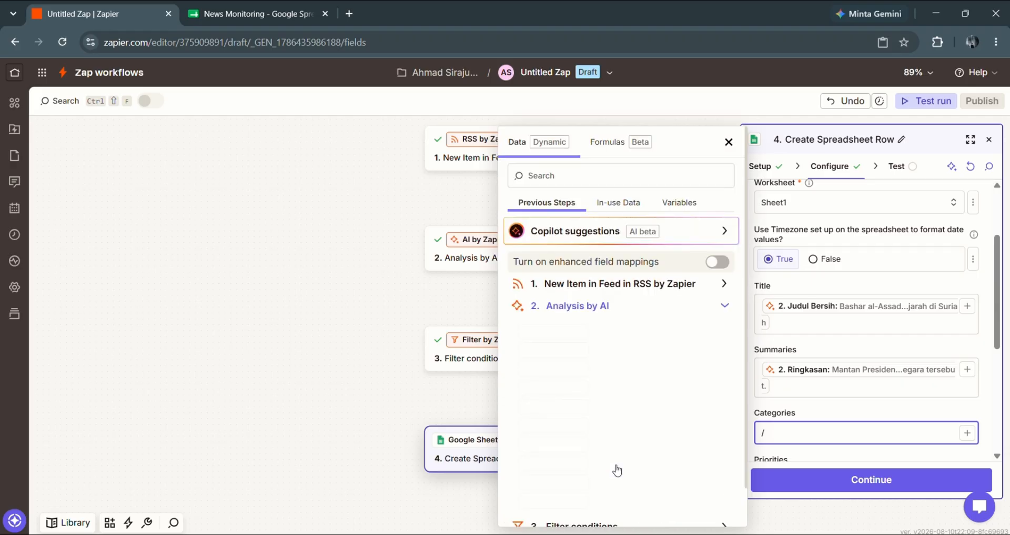
{"action": "left_click", "coordinate": [583, 440]}
- Map Tingkat Urgensi, Negara Wilayah and Kata Kunci to Priorities, Region and Keywords
{"action": "scroll", "coordinate": [821, 309], "scroll_direction": "down", "scroll_amount": 4}
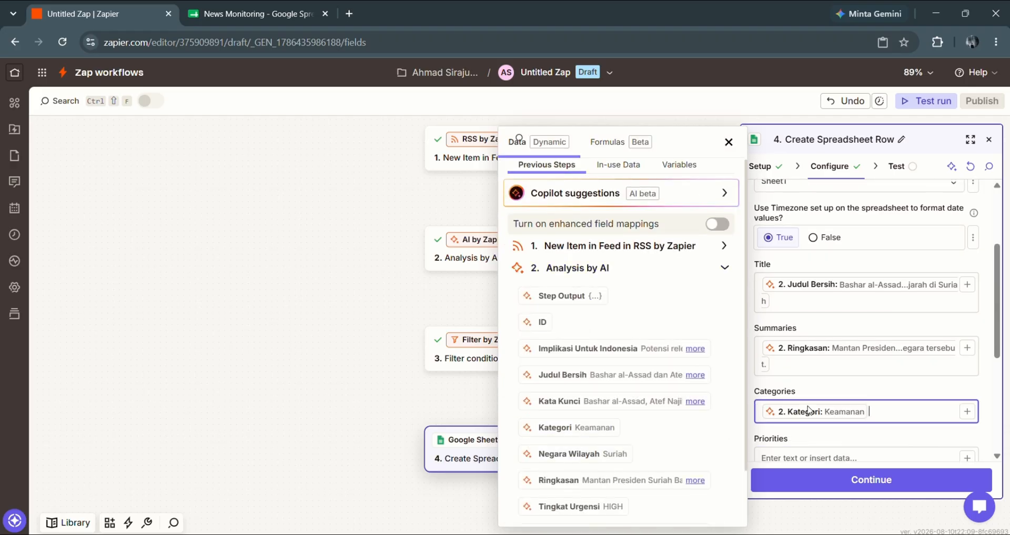
{"action": "left_click", "coordinate": [821, 258]}
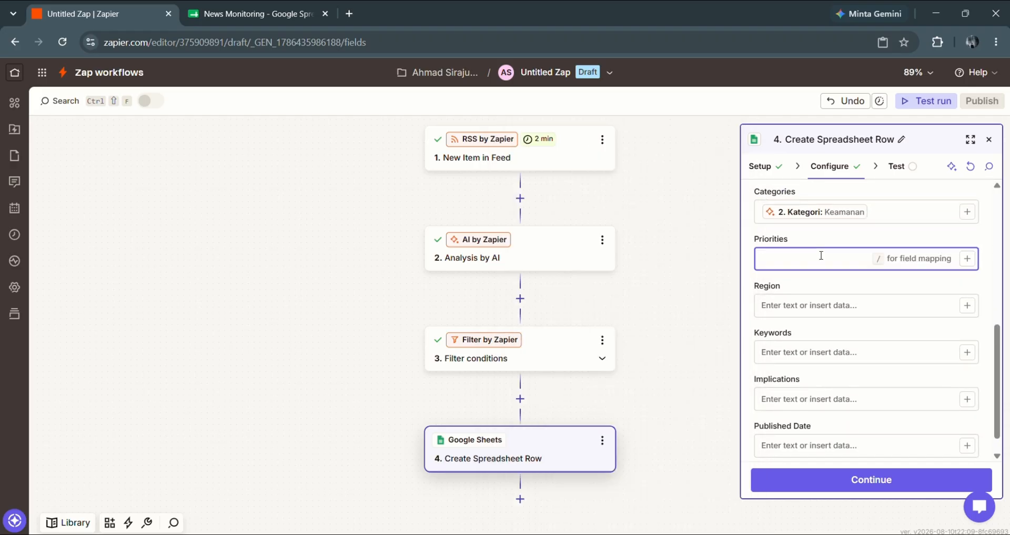
{"action": "type", "text": "/"}
{"action": "left_click", "coordinate": [661, 432]}
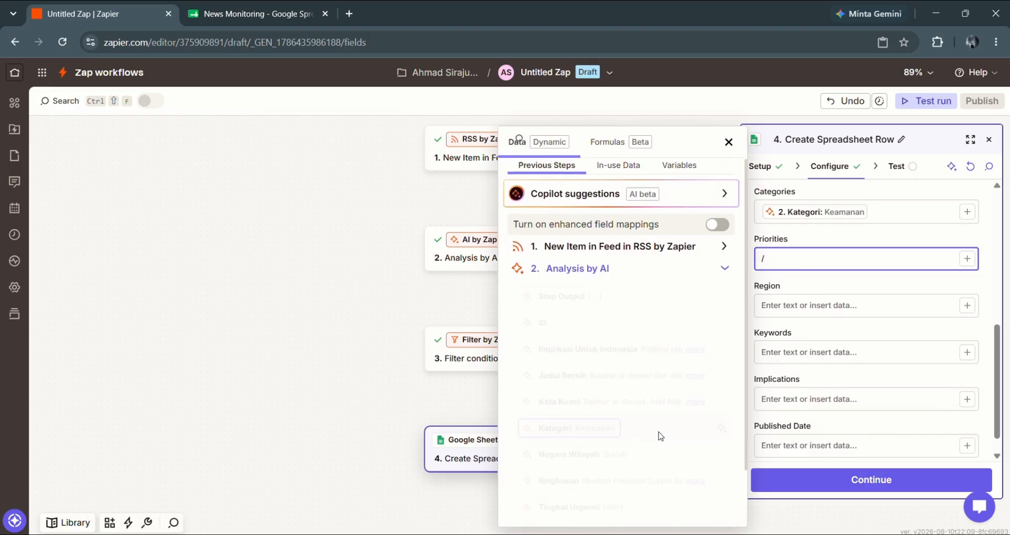
{"action": "left_click", "coordinate": [581, 505]}
{"action": "left_click", "coordinate": [785, 306]}
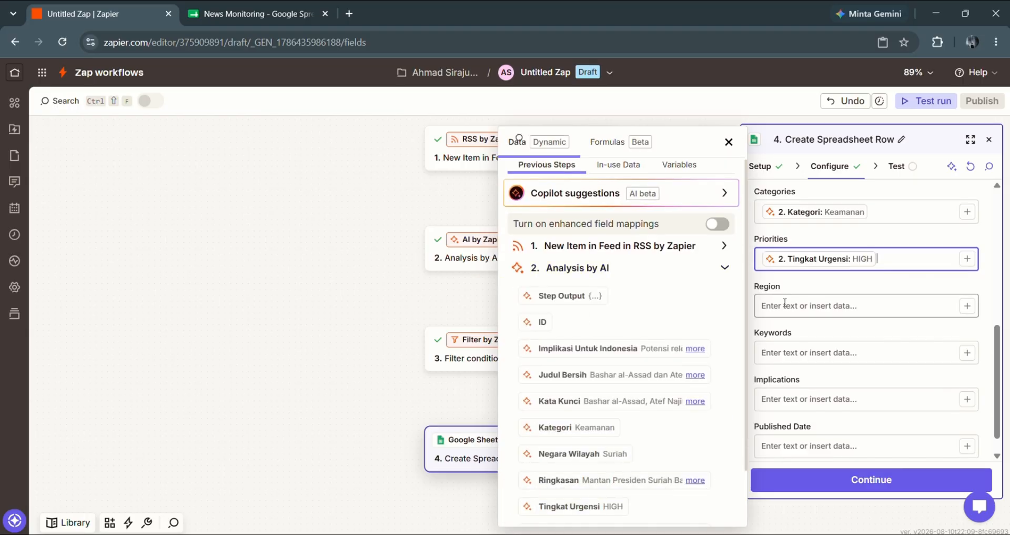
{"action": "type", "text": "/"}
{"action": "left_click", "coordinate": [609, 468]}
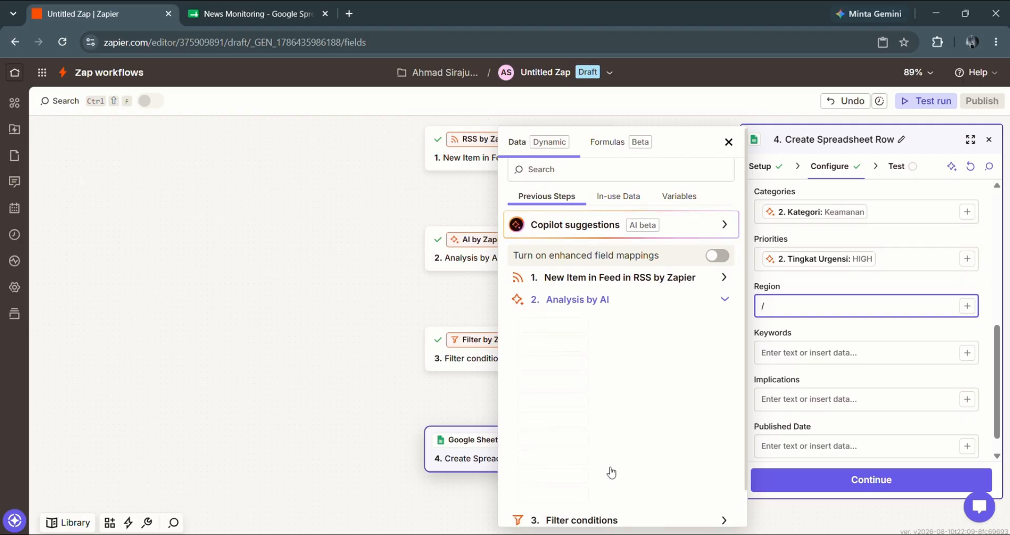
{"action": "left_click", "coordinate": [593, 454]}
{"action": "left_click", "coordinate": [803, 354]}
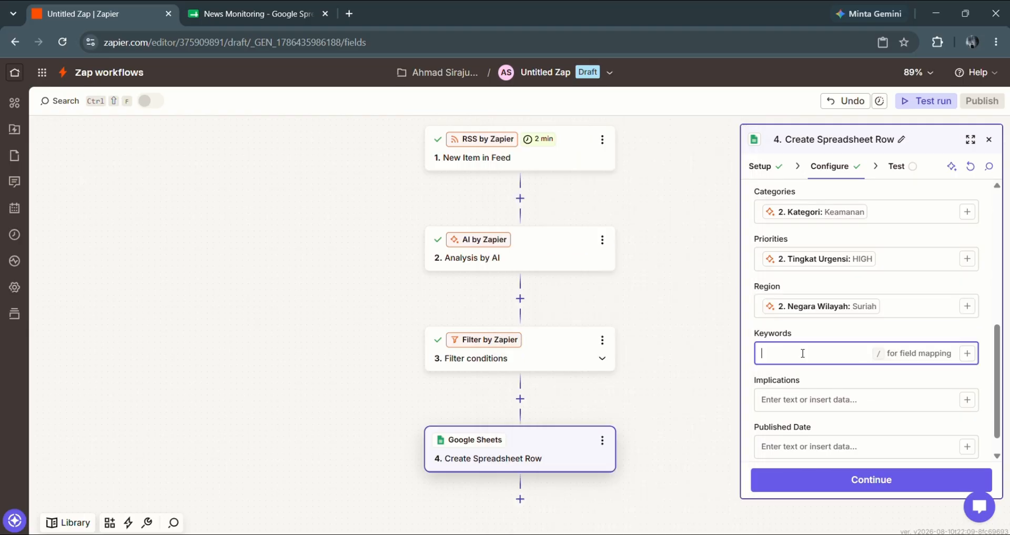
{"action": "left_click", "coordinate": [967, 353]}
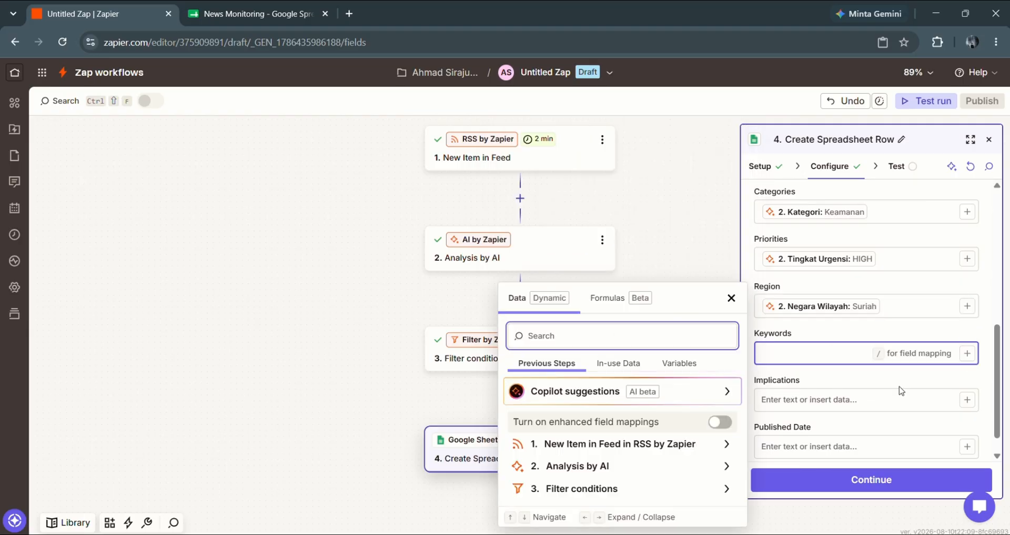
{"action": "left_click", "coordinate": [685, 471]}
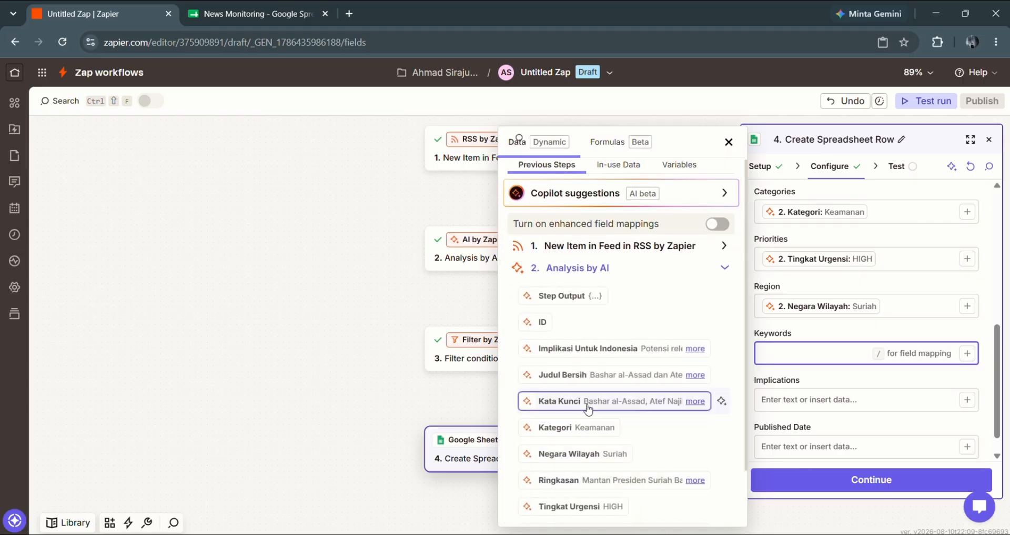
{"action": "left_click", "coordinate": [599, 406]}
- Map Implikasi Untuk Indonesia to Implications and the RSS Raw Pub Date to Published Date
{"action": "left_click", "coordinate": [787, 416]}
{"action": "type", "text": "/"}
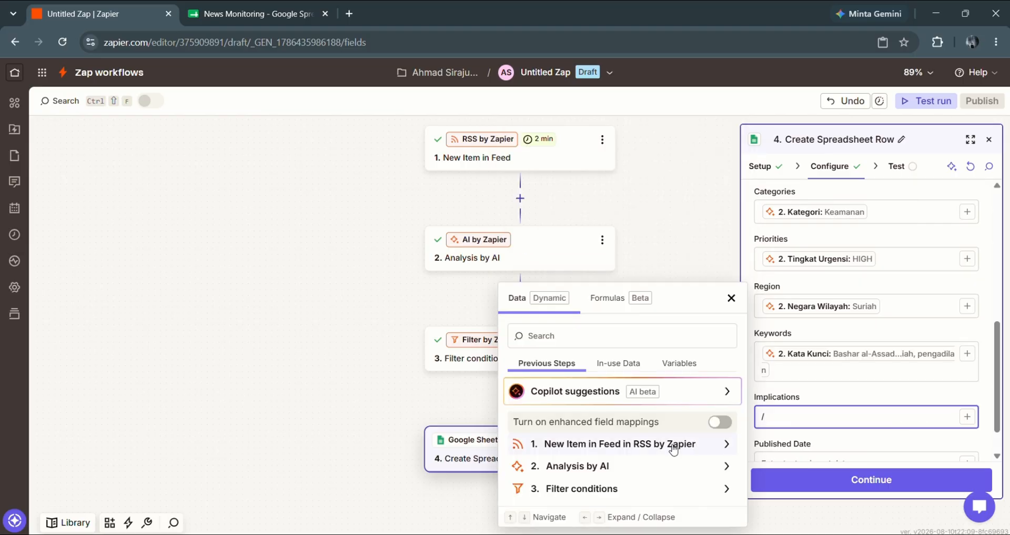
{"action": "left_click", "coordinate": [629, 467]}
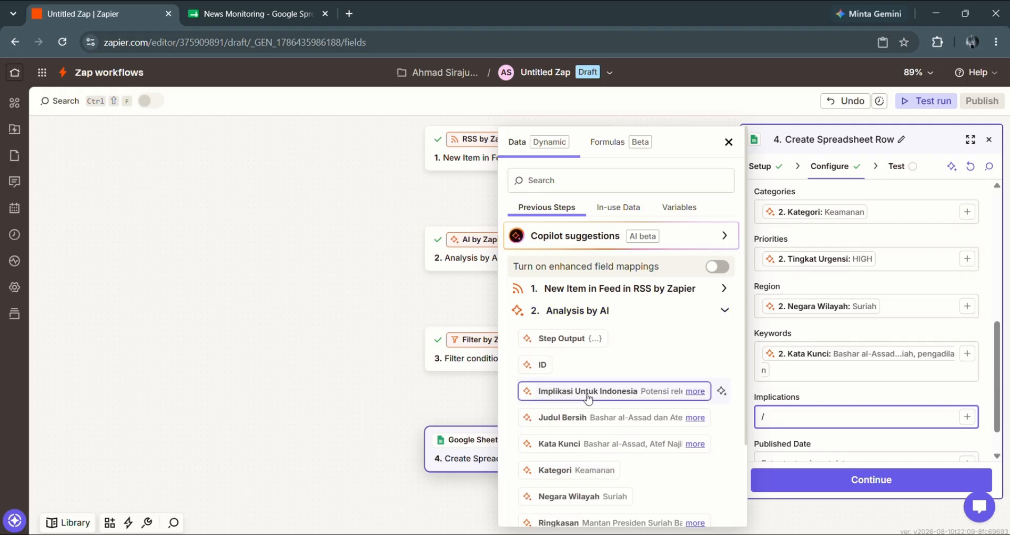
{"action": "left_click", "coordinate": [588, 391]}
{"action": "scroll", "coordinate": [842, 410], "scroll_direction": "down", "scroll_amount": 1}
{"action": "left_click", "coordinate": [836, 419]}
{"action": "type", "text": "/"}
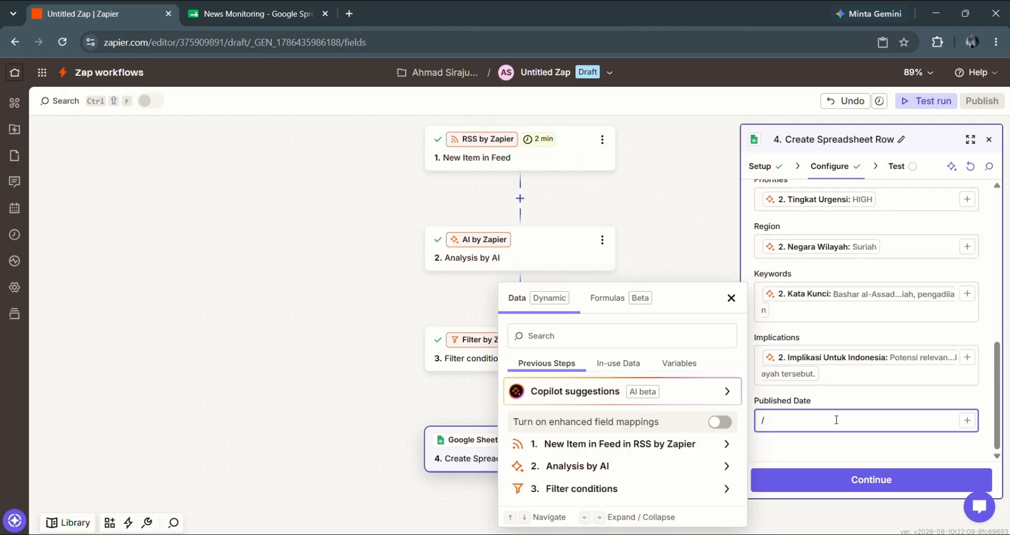
{"action": "left_click", "coordinate": [642, 444]}
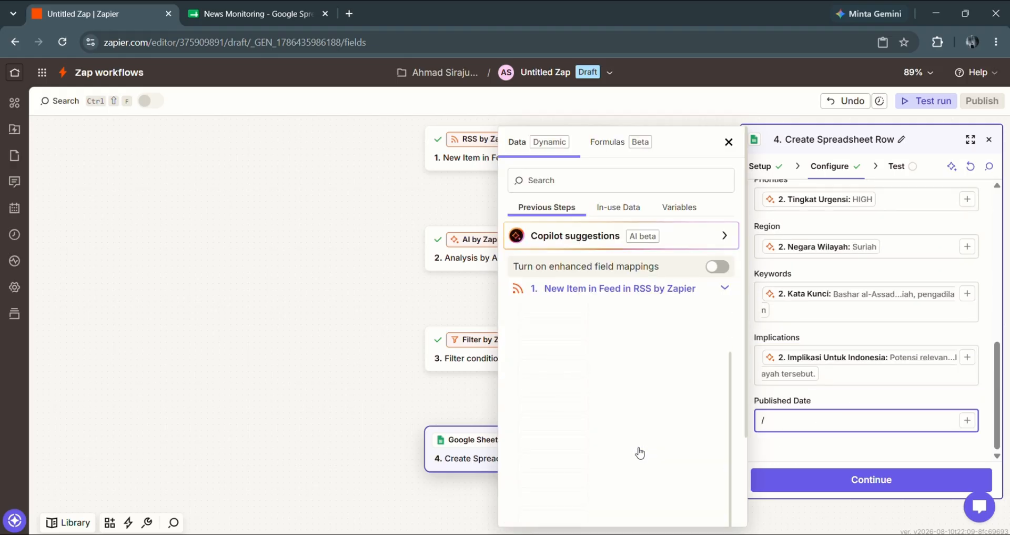
{"action": "scroll", "coordinate": [639, 452], "scroll_direction": "down", "scroll_amount": 2}
{"action": "scroll", "coordinate": [640, 452], "scroll_direction": "down", "scroll_amount": 1}
{"action": "left_click", "coordinate": [631, 405]}
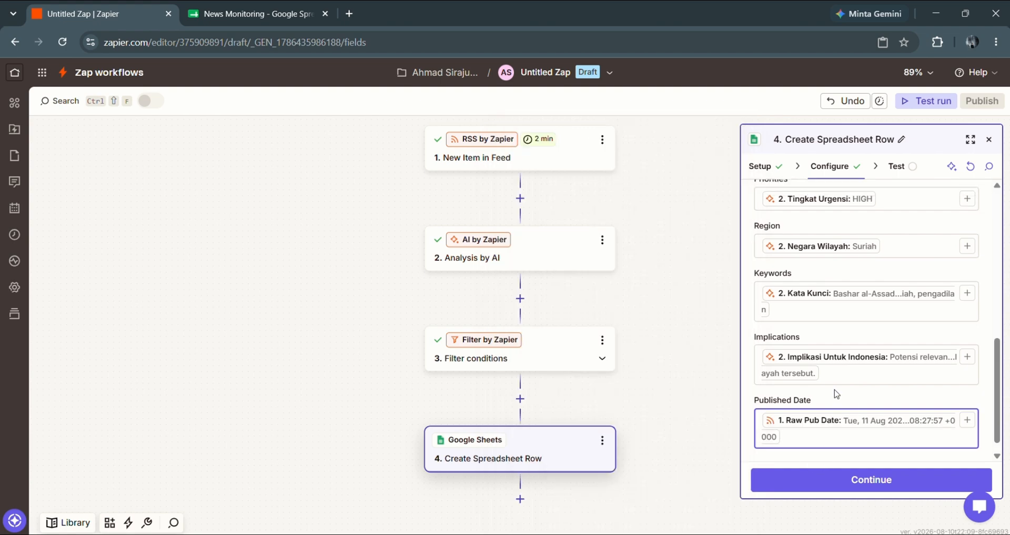
{"action": "scroll", "coordinate": [834, 389], "scroll_direction": "up", "scroll_amount": 3}
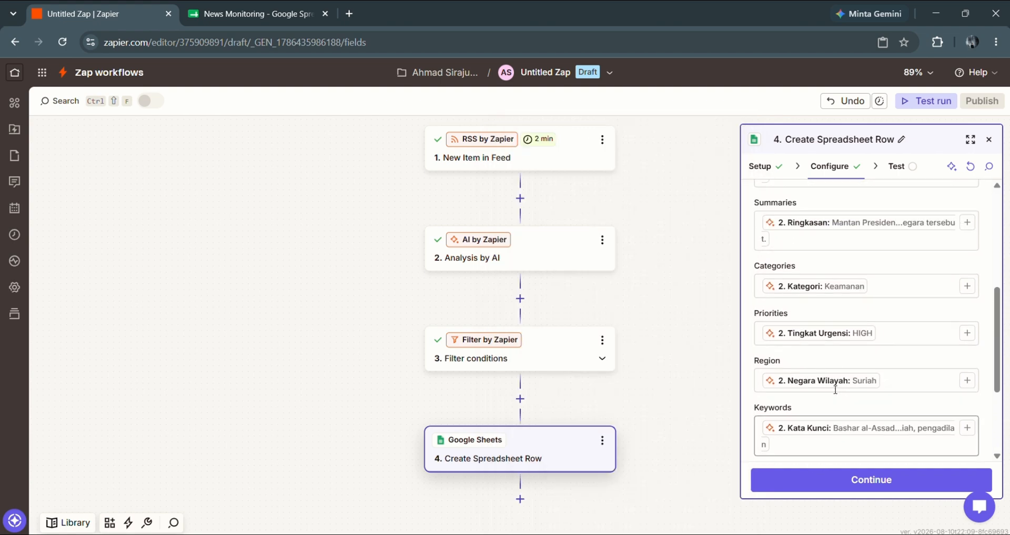
- Move the row step to its Test stage and preview the mapped Title, Summaries, Categories and Priorities
{"action": "left_click", "coordinate": [847, 479]}
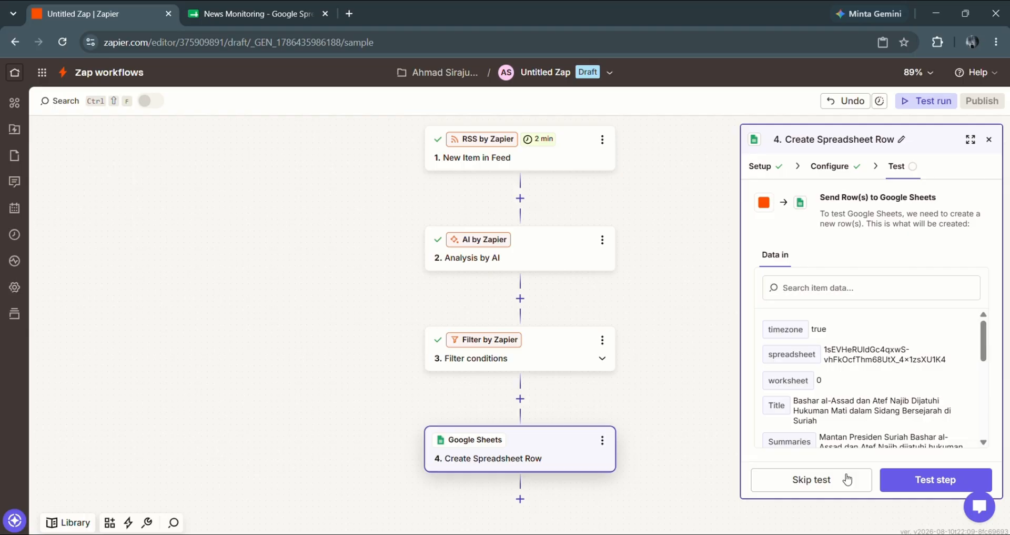
{"action": "scroll", "coordinate": [874, 350], "scroll_direction": "down", "scroll_amount": 3}
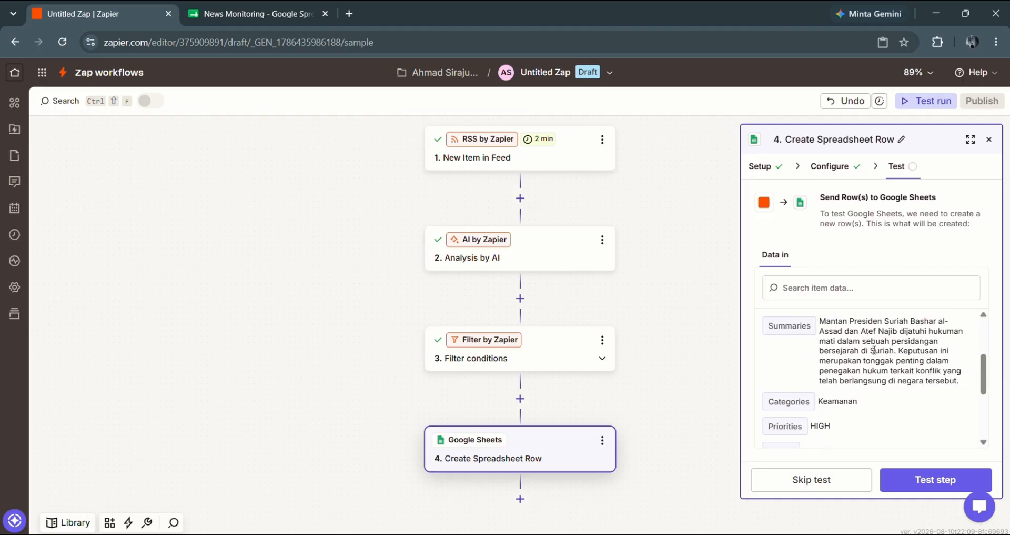
{"action": "left_click", "coordinate": [250, 16]}
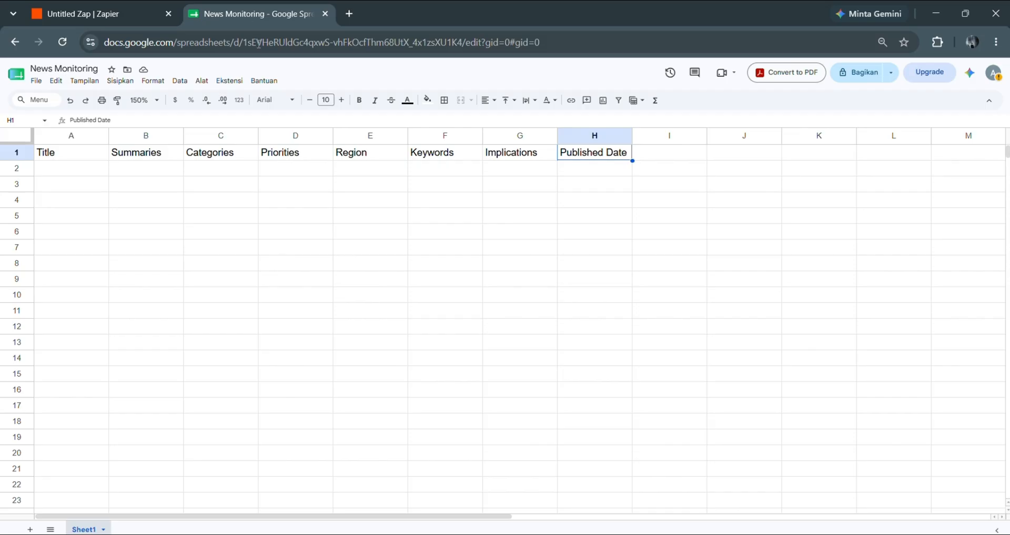
{"action": "left_click", "coordinate": [118, 20]}
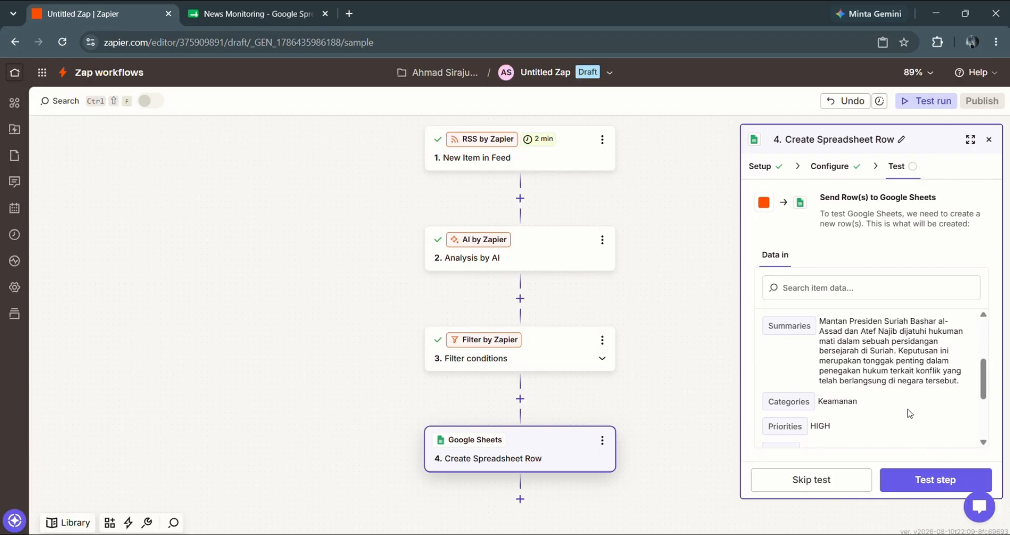
- Review the preview data and send a test row to the News Monitoring sheet
{"action": "scroll", "coordinate": [911, 413], "scroll_direction": "down", "scroll_amount": 2}
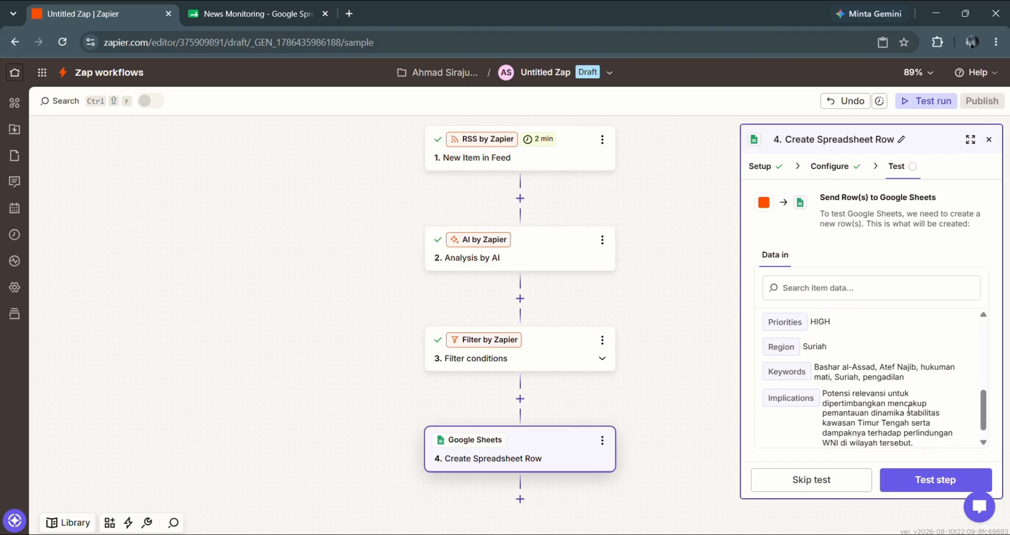
{"action": "scroll", "coordinate": [908, 408], "scroll_direction": "down", "scroll_amount": 1}
{"action": "left_click", "coordinate": [925, 485]}
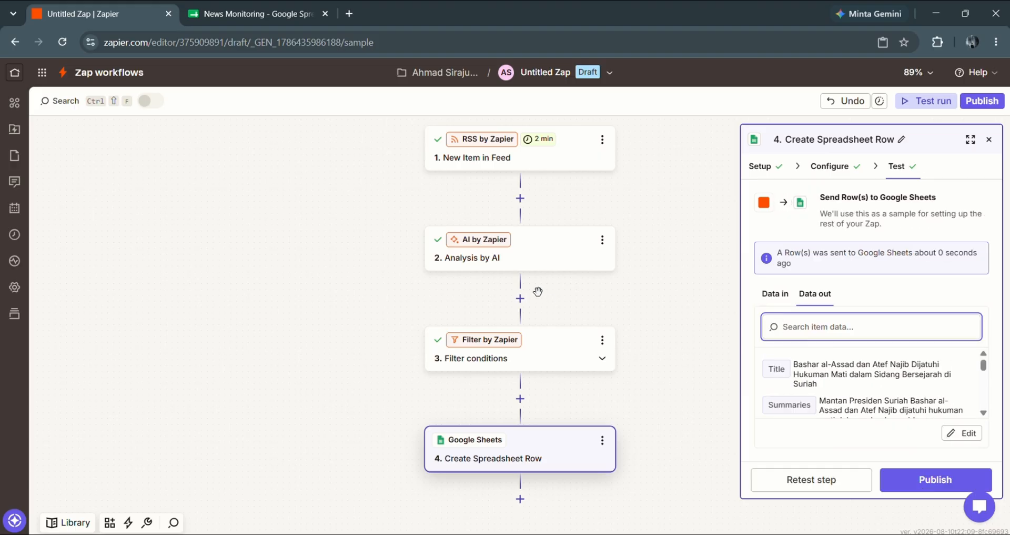
- Inspect test row 2 in the News Monitoring sheet showing Keamanan, HIGH and Suriah
{"action": "left_click", "coordinate": [250, 16]}
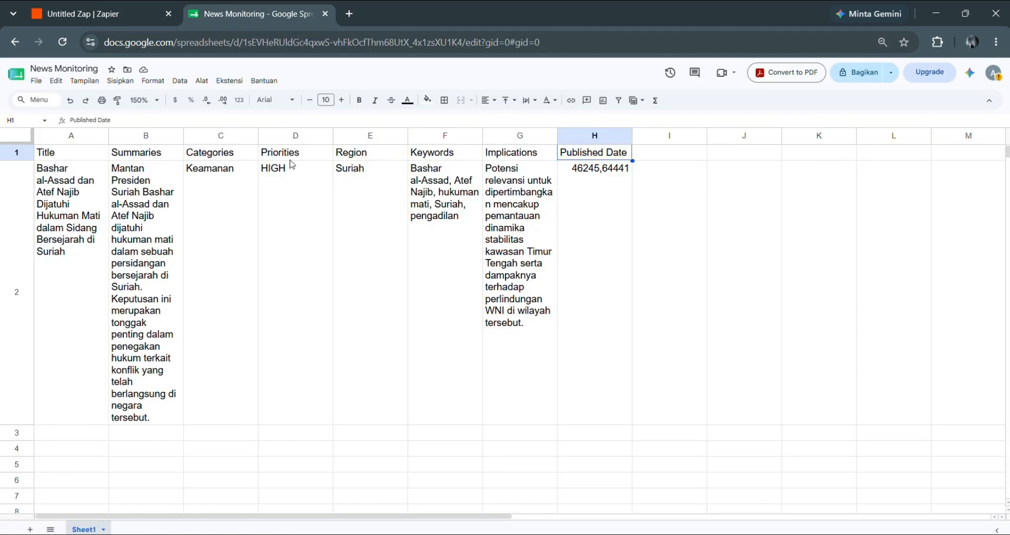
{"action": "scroll", "coordinate": [297, 259], "scroll_direction": "right", "scroll_amount": 2}
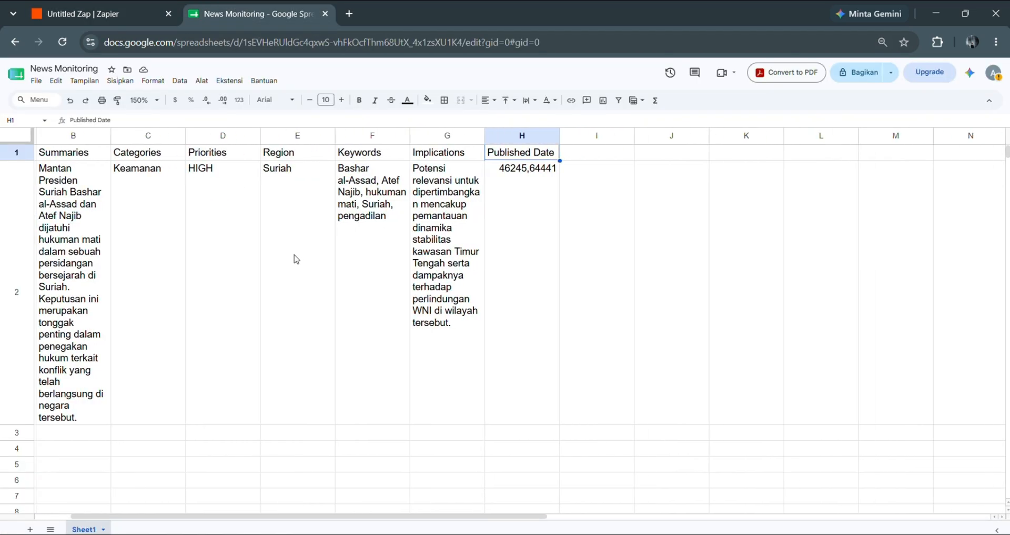
{"action": "scroll", "coordinate": [296, 259], "scroll_direction": "left", "scroll_amount": 2}
{"action": "scroll", "coordinate": [297, 259], "scroll_direction": "down", "scroll_amount": 1}
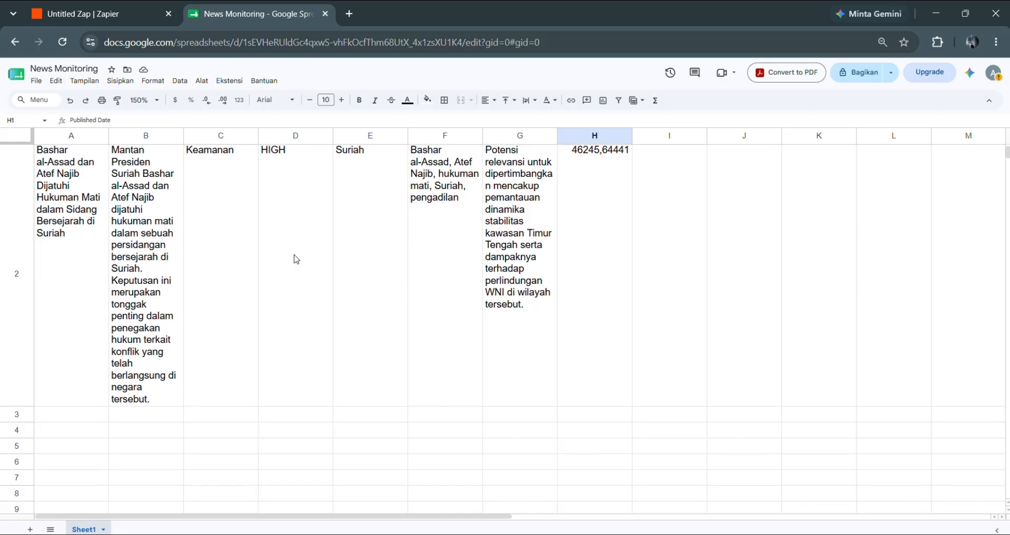
{"action": "scroll", "coordinate": [296, 259], "scroll_direction": "up", "scroll_amount": 1}
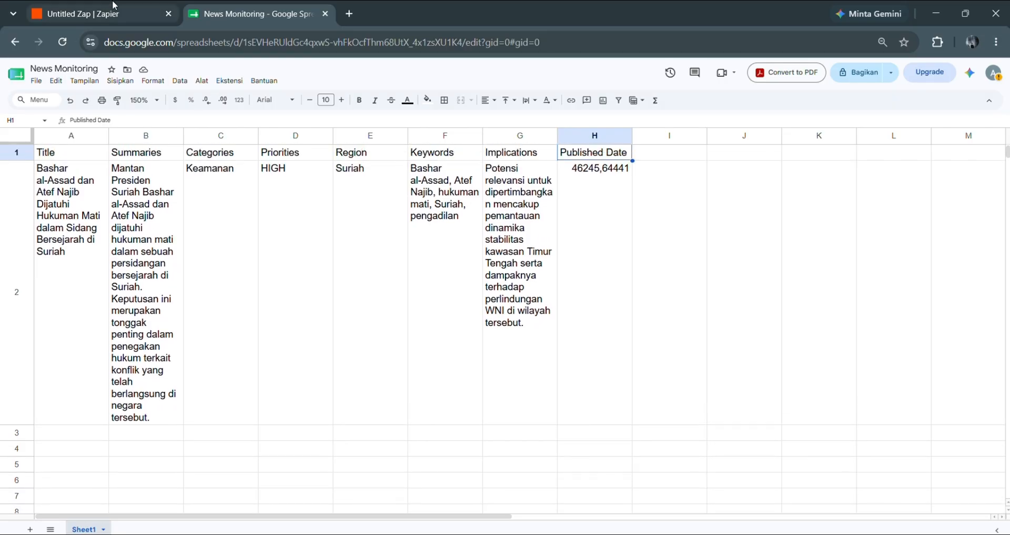
- Add a Gmail step after the spreadsheet step with the Send Email action event
{"action": "left_click", "coordinate": [112, 11]}
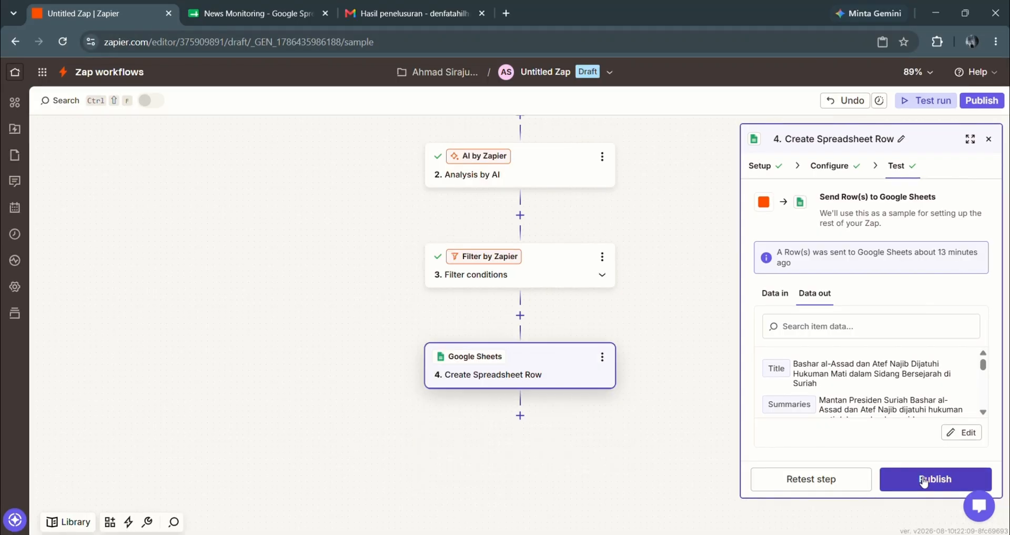
{"action": "left_click", "coordinate": [520, 415]}
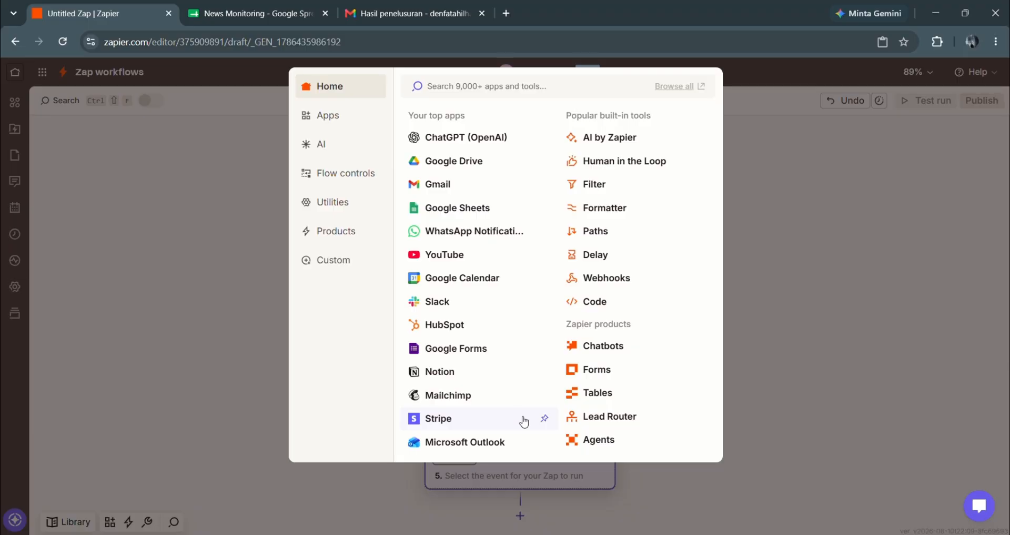
{"action": "left_click", "coordinate": [434, 185]}
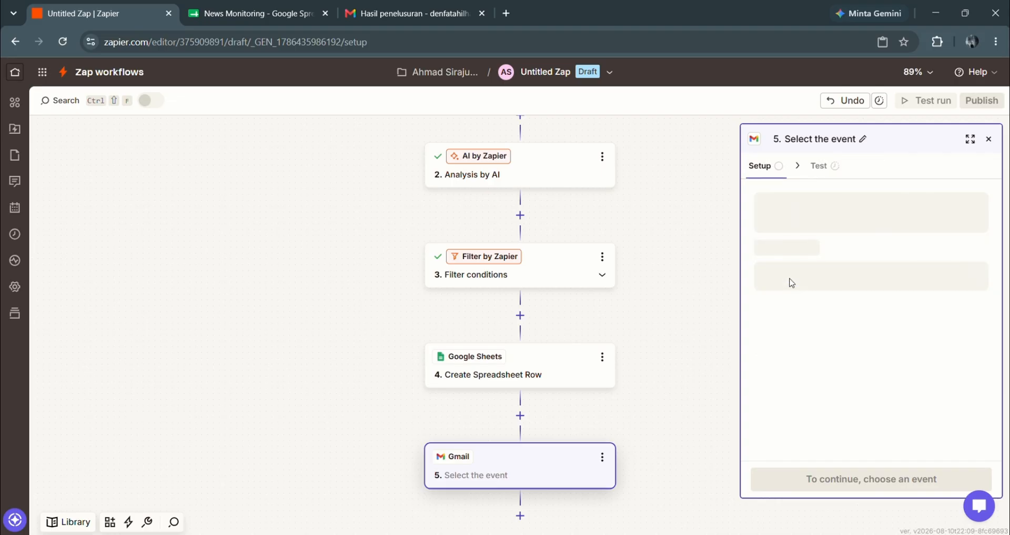
{"action": "left_click", "coordinate": [791, 283]}
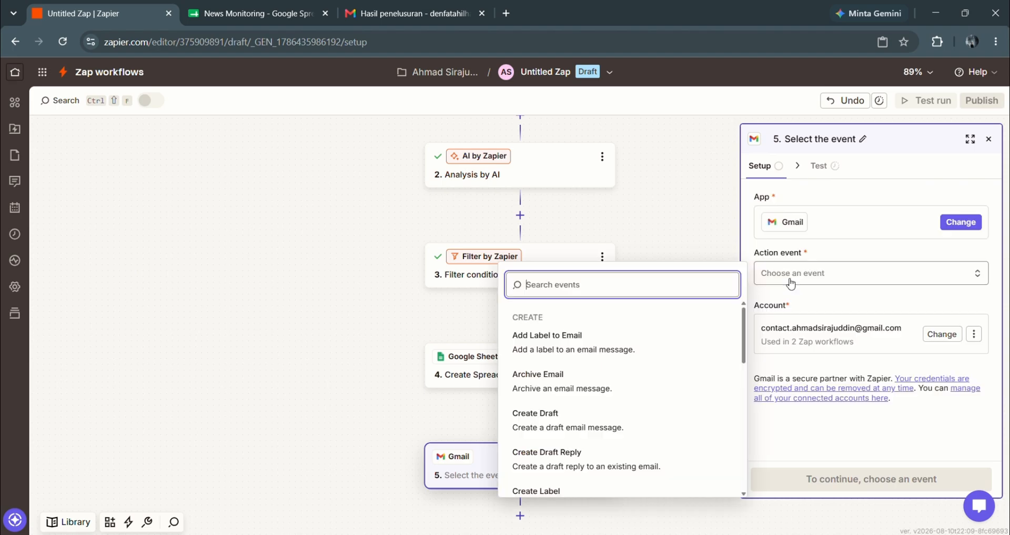
{"action": "scroll", "coordinate": [613, 396], "scroll_direction": "down", "scroll_amount": 3}
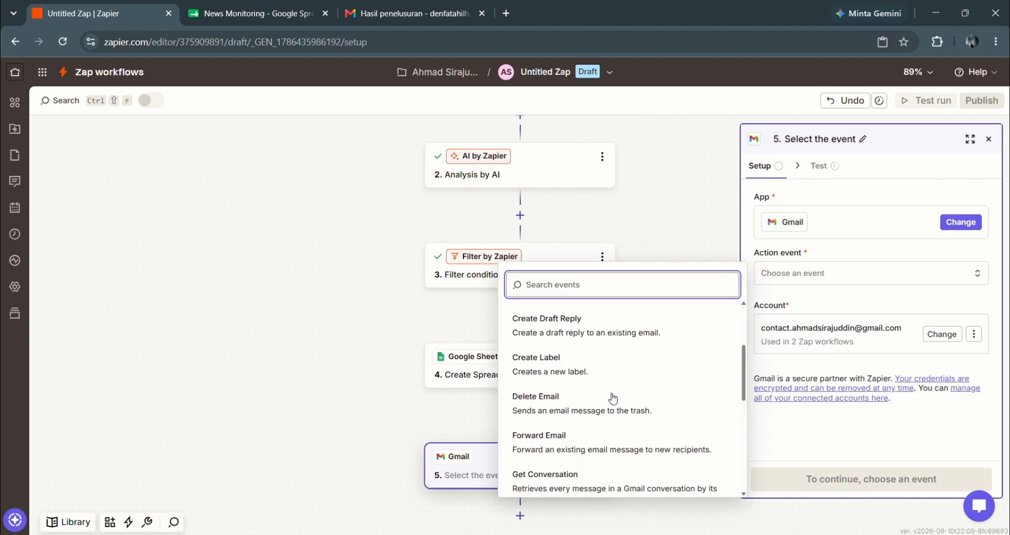
{"action": "scroll", "coordinate": [613, 397], "scroll_direction": "down", "scroll_amount": 5}
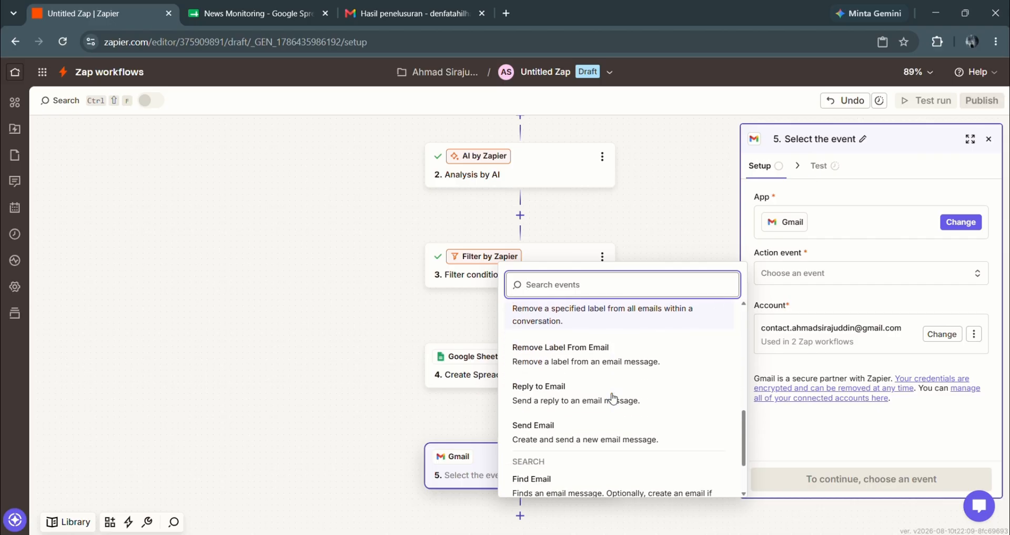
{"action": "left_click", "coordinate": [582, 436]}
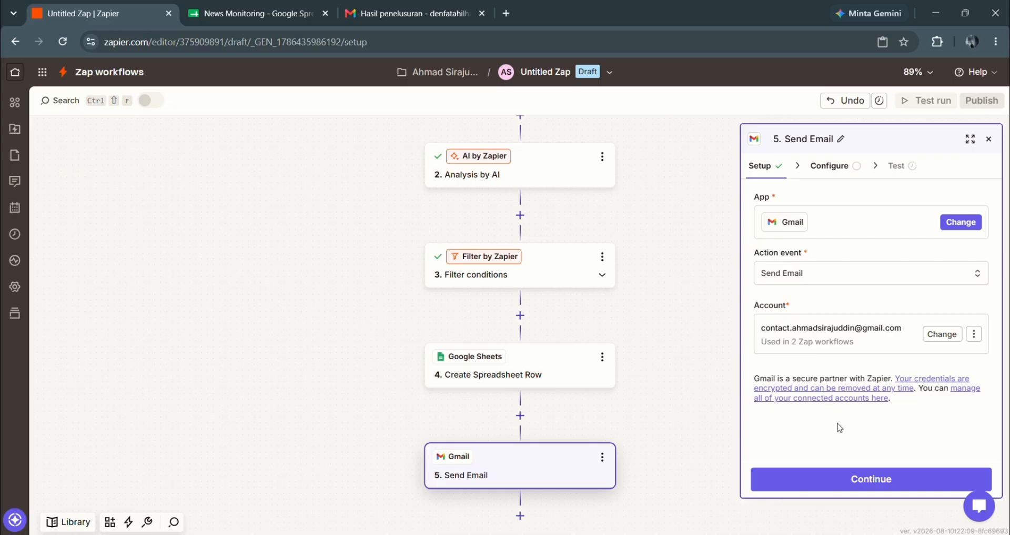
{"action": "left_click", "coordinate": [847, 480]}
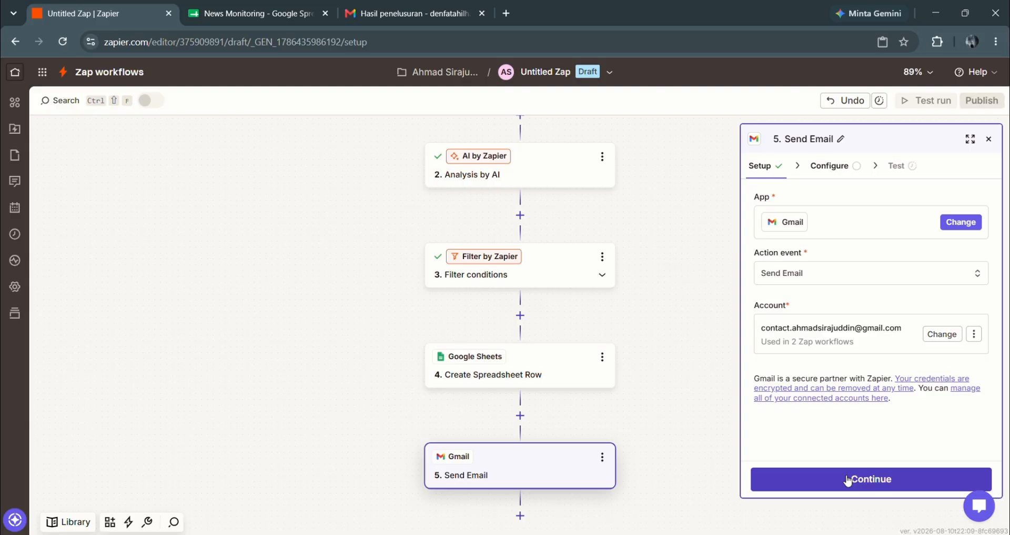
- Enter the recipient's e-mail address, pick the connected Gmail account as sender, and add a sender display name
{"action": "left_click", "coordinate": [848, 480]}
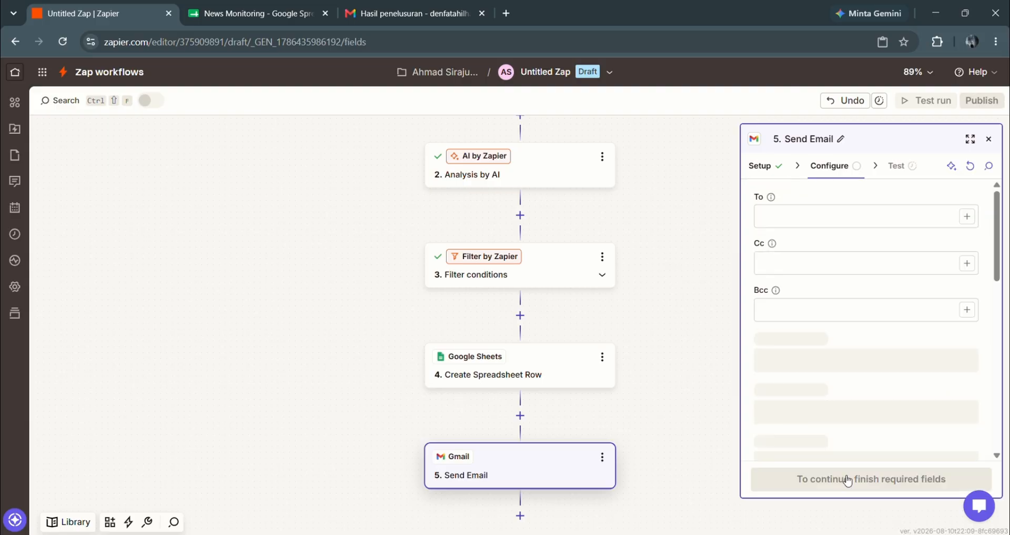
{"action": "left_click", "coordinate": [802, 217]}
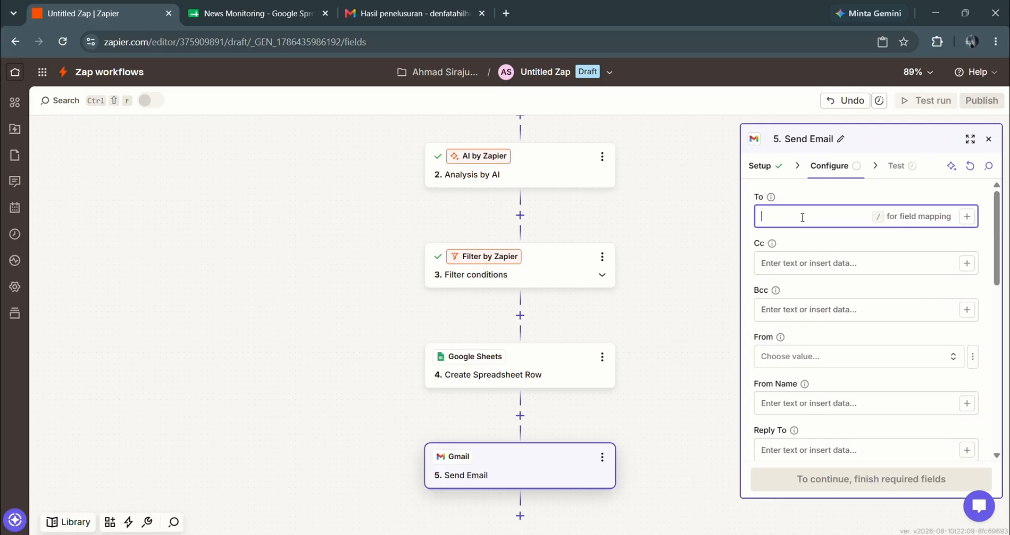
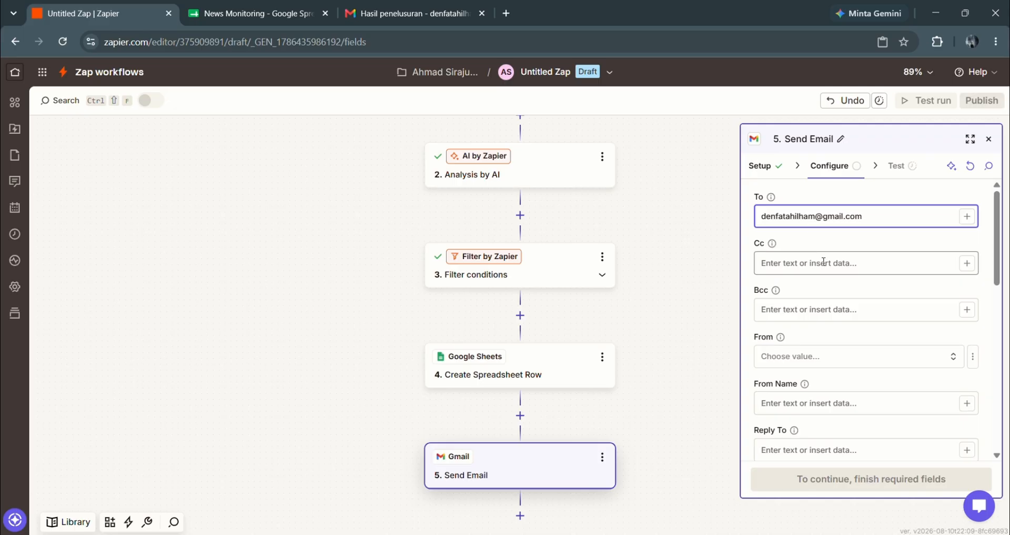
{"action": "scroll", "coordinate": [824, 263], "scroll_direction": "down", "scroll_amount": 2}
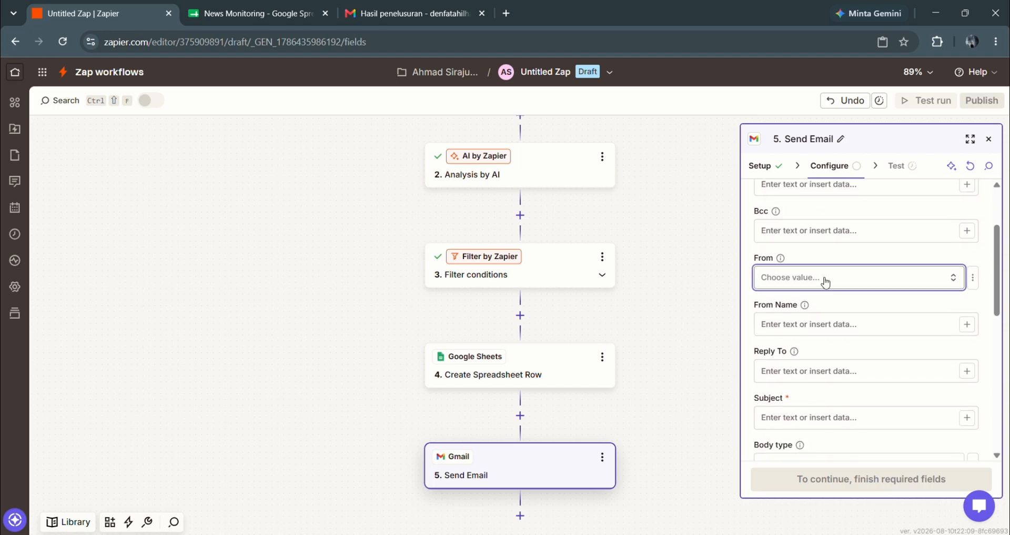
{"action": "left_click", "coordinate": [825, 281]}
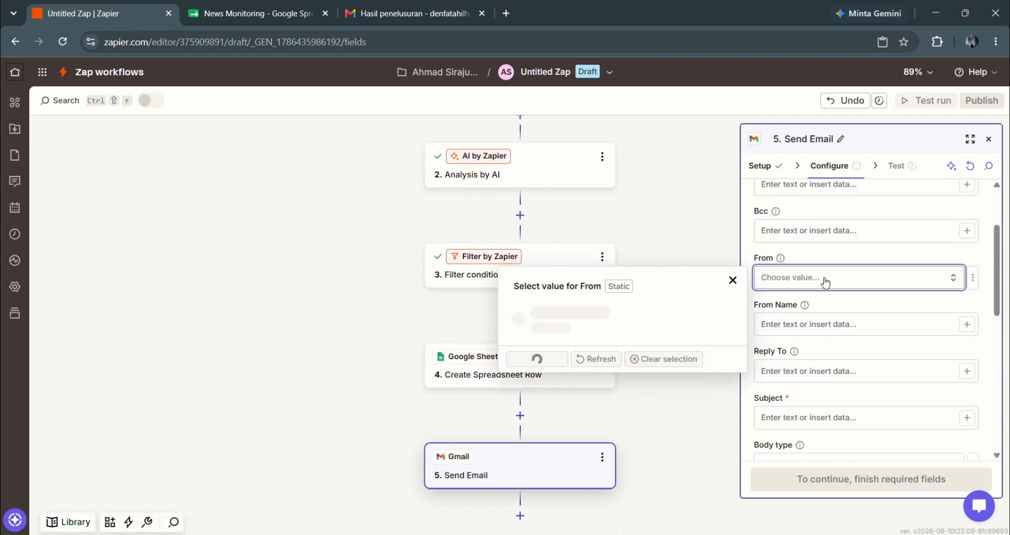
{"action": "left_click", "coordinate": [671, 328]}
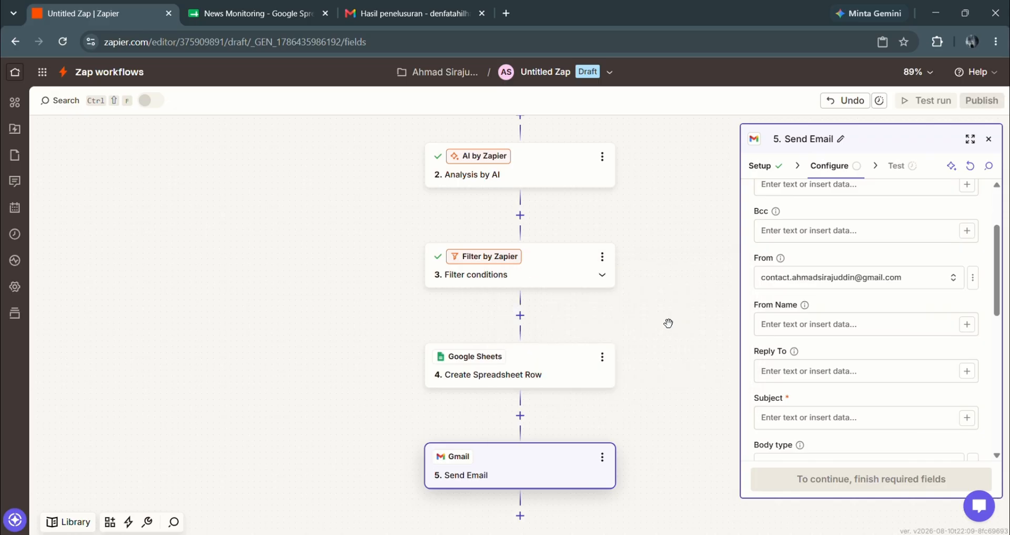
{"action": "left_click", "coordinate": [820, 329]}
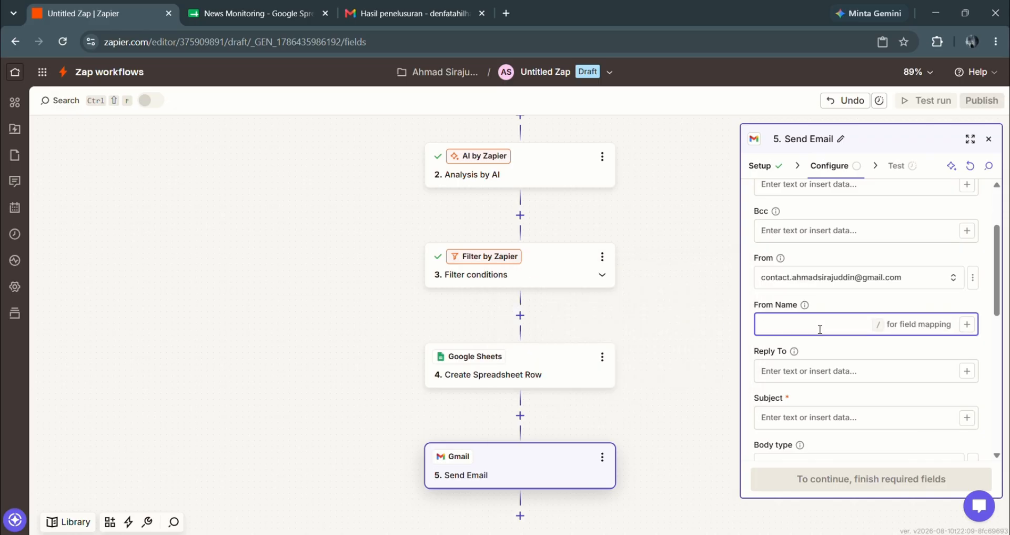
{"action": "type", "text": "Siraj"}
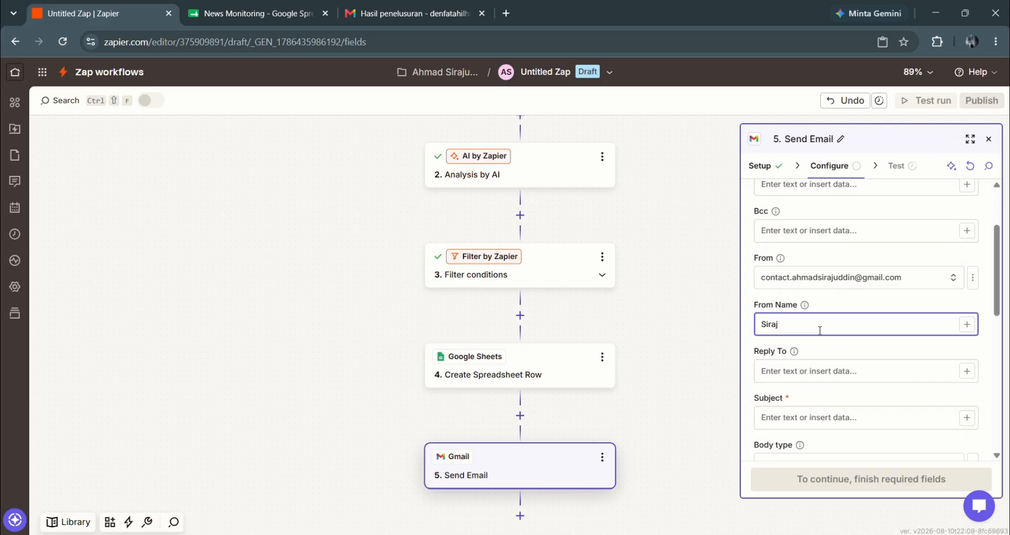
{"action": "scroll", "coordinate": [829, 370], "scroll_direction": "down", "scroll_amount": 3}
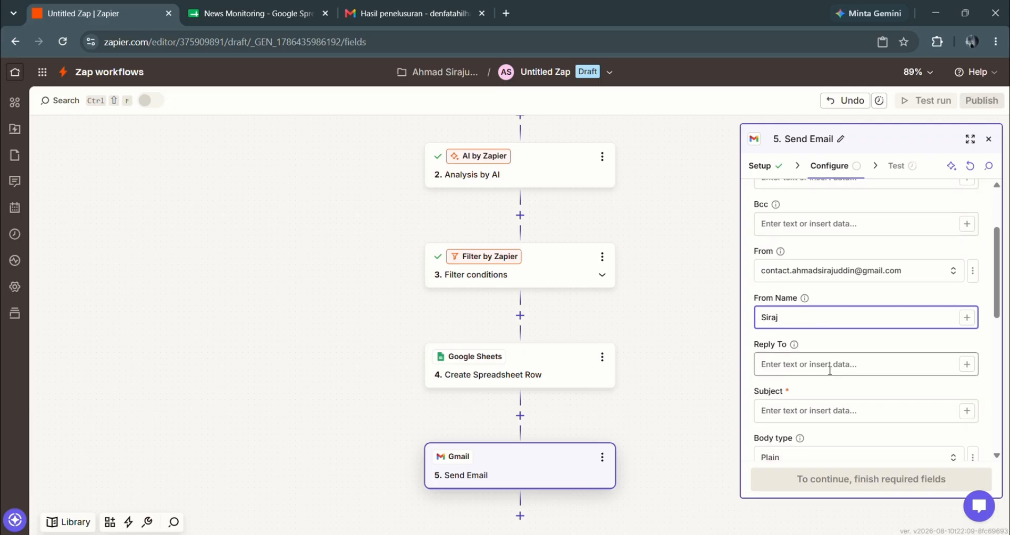
- Set the subject to 'News Monitor Alert' and keep the body type Plain
{"action": "left_click", "coordinate": [802, 277]}
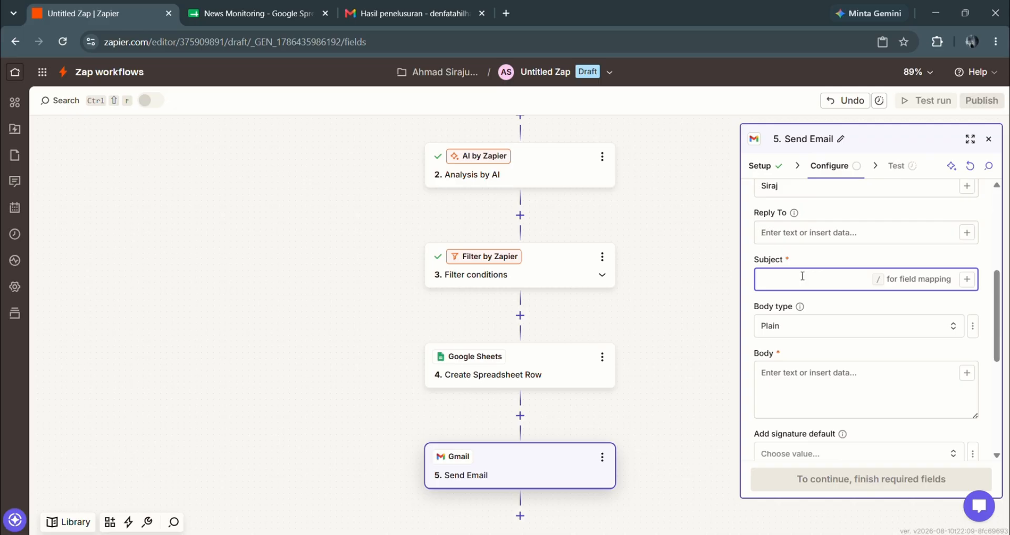
{"action": "type", "text": "News Monitor Alert"}
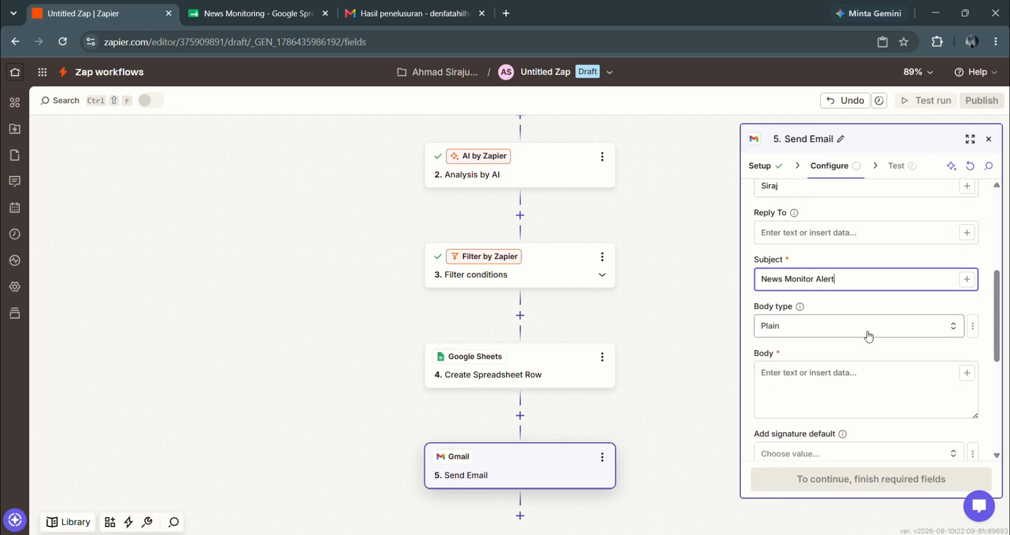
{"action": "left_click", "coordinate": [856, 334]}
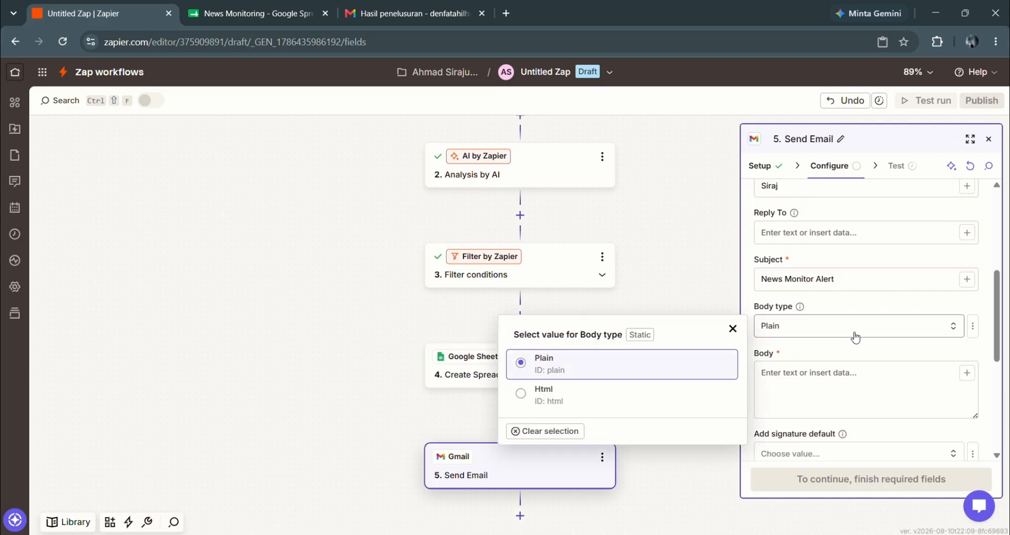
{"action": "left_click", "coordinate": [853, 343]}
{"action": "scroll", "coordinate": [854, 343], "scroll_direction": "down", "scroll_amount": 2}
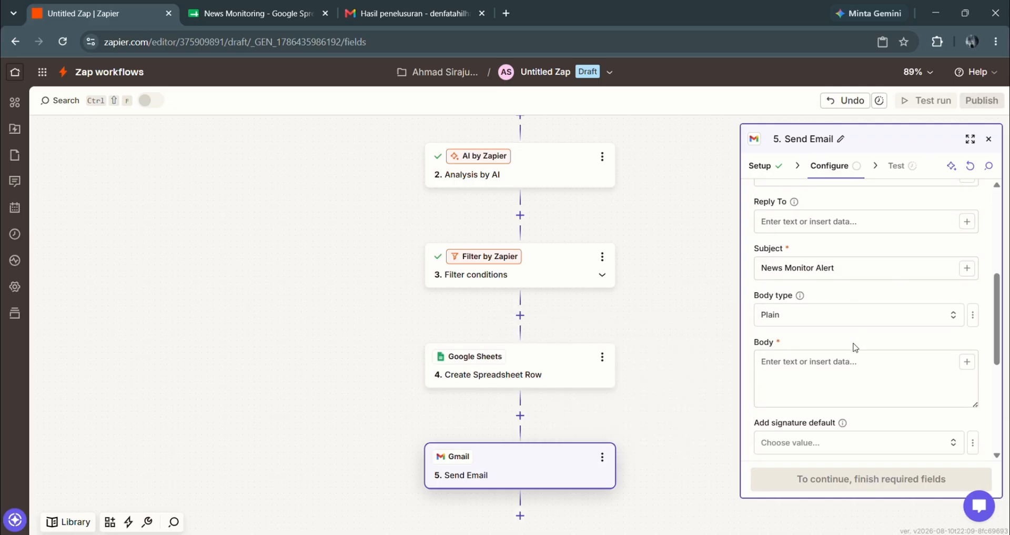
- Copy the prepared alert template from Notepad and paste it into the email Body
{"action": "left_click", "coordinate": [807, 300]}
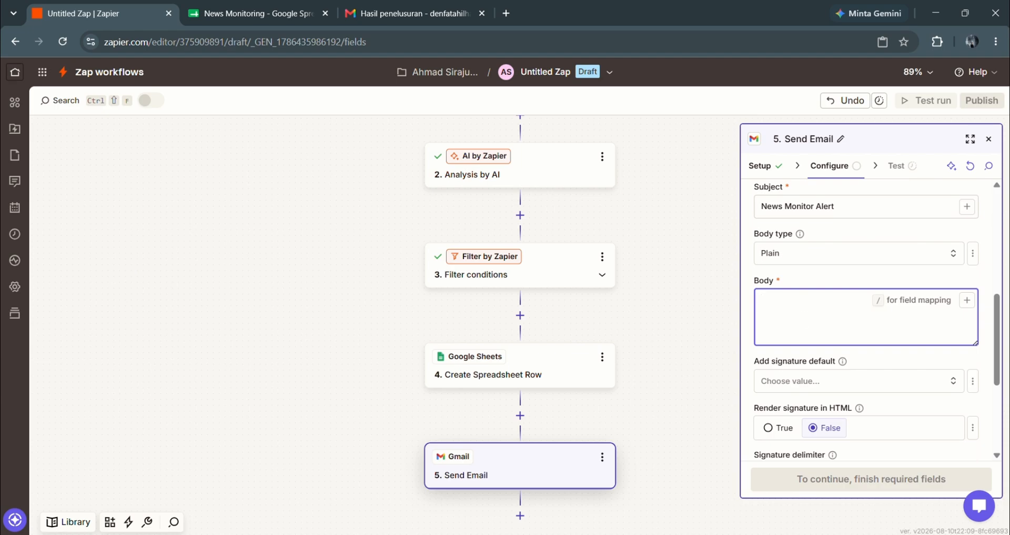
{"action": "left_click", "coordinate": [666, 491]}
{"action": "key", "text": "ctrl+a"}
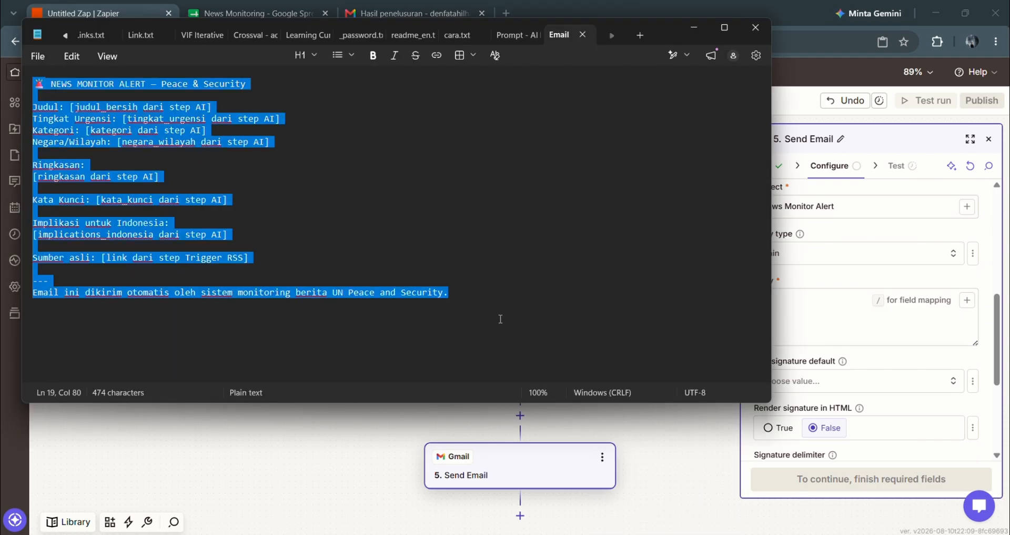
{"action": "key", "text": "ctrl+c"}
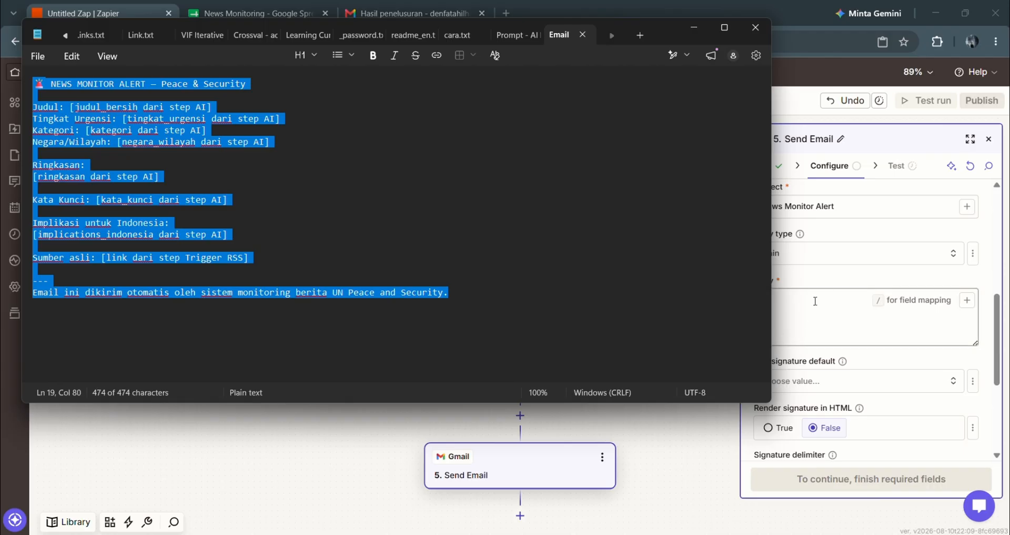
{"action": "left_click", "coordinate": [815, 301]}
{"action": "key", "text": "ctrl+v"}
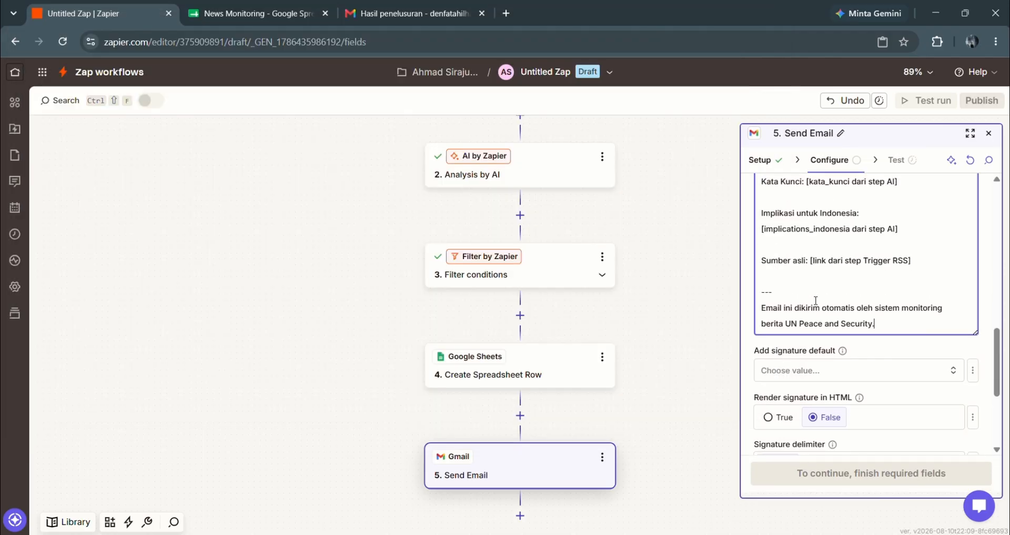
- Map the Judul Bersih, Tingkat Urgensi, Kategori and Negara Wilayah AI fields into their placeholders
{"action": "scroll", "coordinate": [815, 300], "scroll_direction": "up", "scroll_amount": 5}
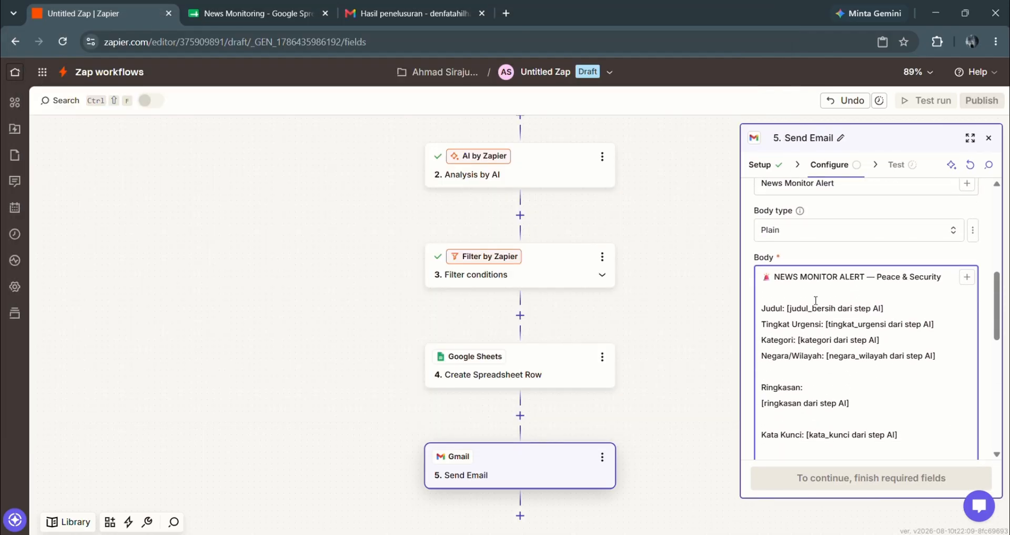
{"action": "scroll", "coordinate": [815, 301], "scroll_direction": "down", "scroll_amount": 3}
{"action": "left_click_drag", "start_coordinate": [787, 197], "coordinate": [884, 196]}
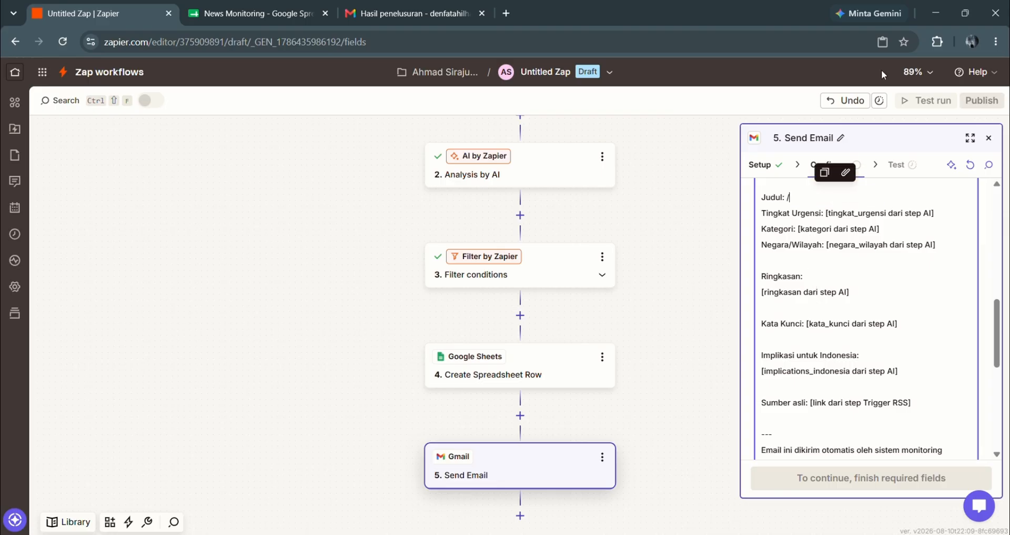
{"action": "type", "text": "/"}
{"action": "left_click", "coordinate": [610, 343]}
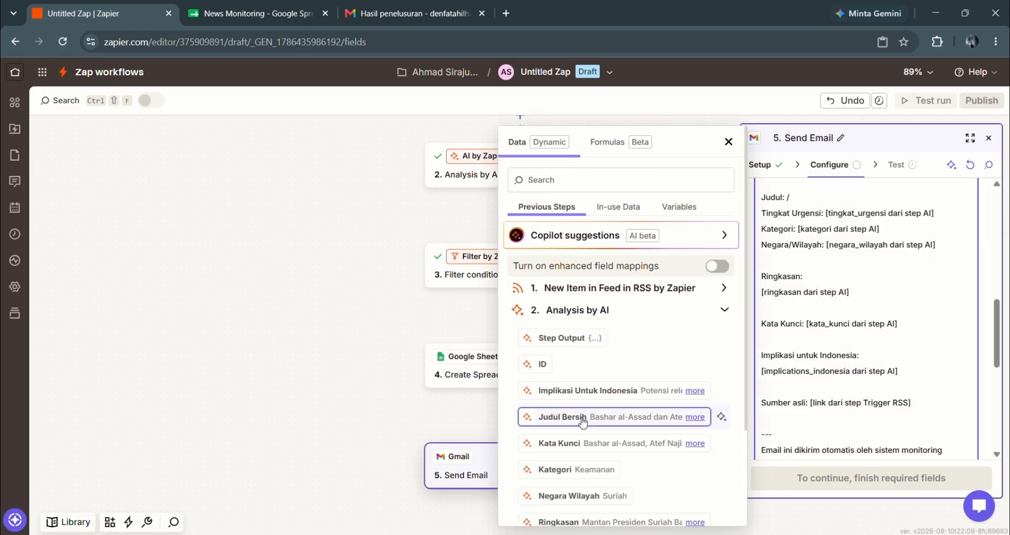
{"action": "left_click", "coordinate": [564, 416]}
{"action": "left_click_drag", "start_coordinate": [826, 230], "coordinate": [934, 230]}
{"action": "type", "text": "/"}
{"action": "scroll", "coordinate": [602, 482], "scroll_direction": "down", "scroll_amount": 1}
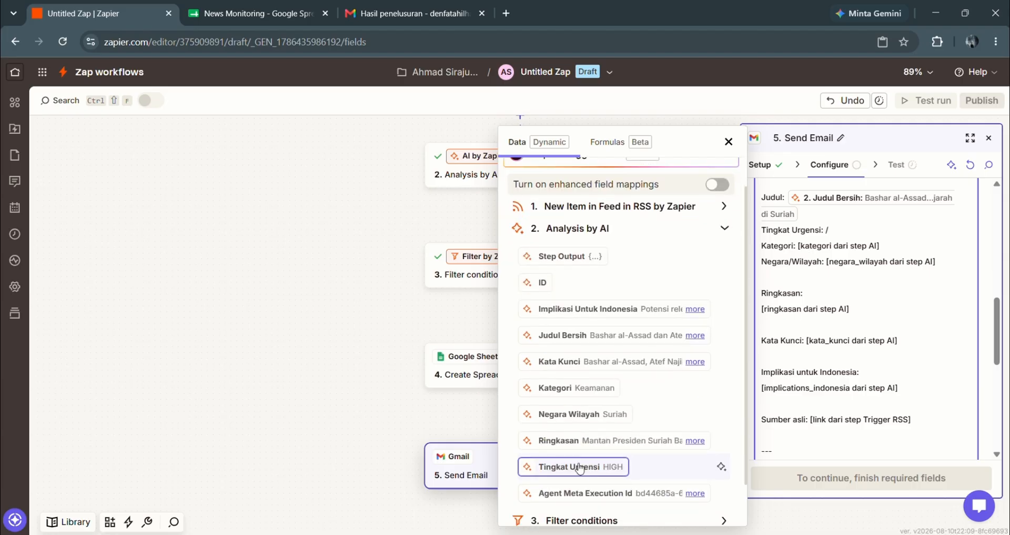
{"action": "left_click", "coordinate": [578, 467]}
{"action": "left_click_drag", "start_coordinate": [799, 245], "coordinate": [879, 245]}
{"action": "type", "text": "/"}
{"action": "left_click", "coordinate": [575, 388]}
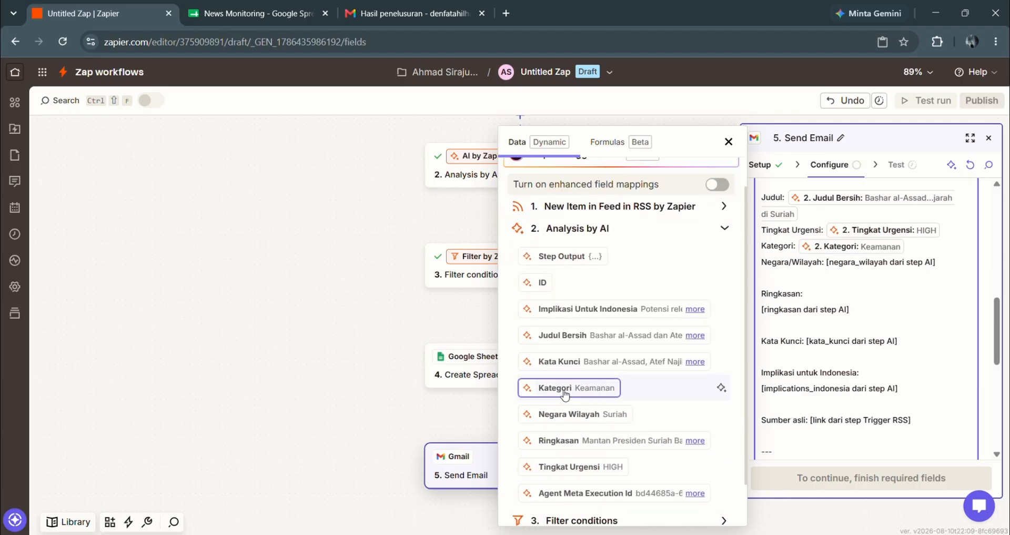
{"action": "triple_click", "coordinate": [826, 261]}
{"action": "left_click", "coordinate": [827, 261]}
{"action": "left_click_drag", "start_coordinate": [826, 261], "coordinate": [935, 261]}
{"action": "type", "text": "/Wilayah: /"}
{"action": "left_click", "coordinate": [579, 414]}
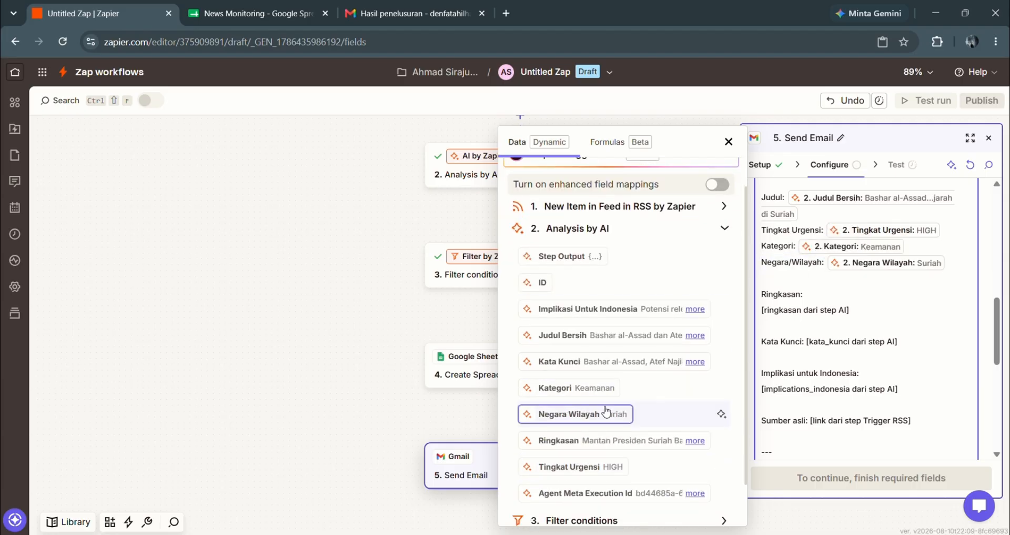
- Replace the Ringkasan, Kata Kunci and Implikasi placeholders with their matching Analysis by AI fields
{"action": "triple_click", "coordinate": [762, 310]}
{"action": "type", "text": "/"}
{"action": "left_click", "coordinate": [647, 440]}
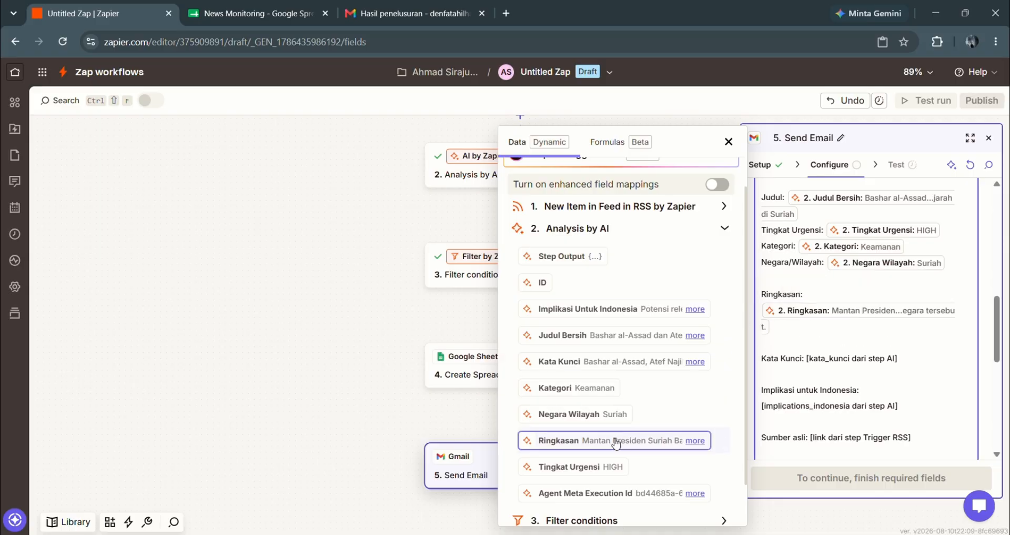
{"action": "left_click", "coordinate": [805, 360]}
{"action": "key", "text": "shift+End"}
{"action": "type", "text": "/"}
{"action": "left_click", "coordinate": [573, 361]}
{"action": "left_click", "coordinate": [757, 422]}
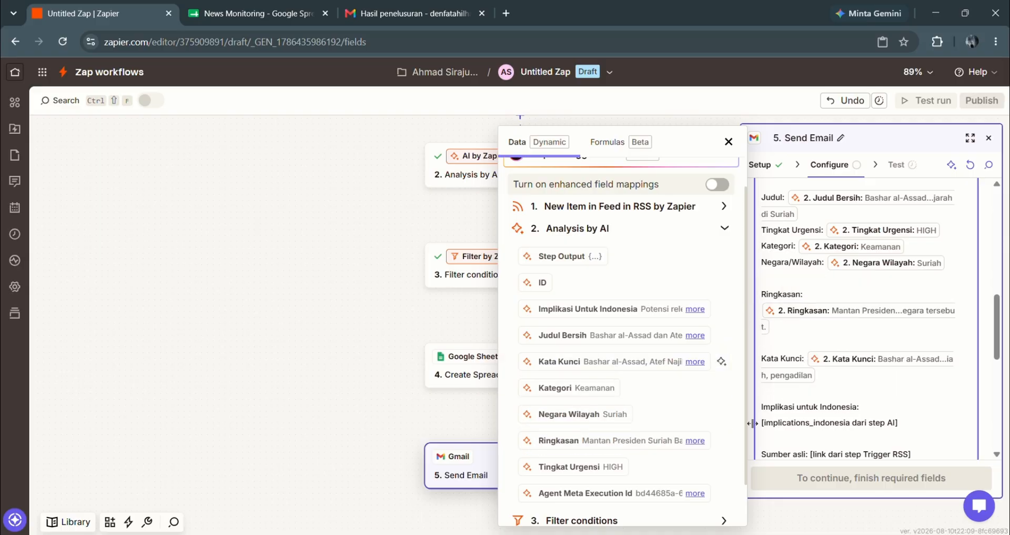
{"action": "key", "text": "shift+End"}
{"action": "type", "text": "/"}
{"action": "left_click", "coordinate": [579, 308]}
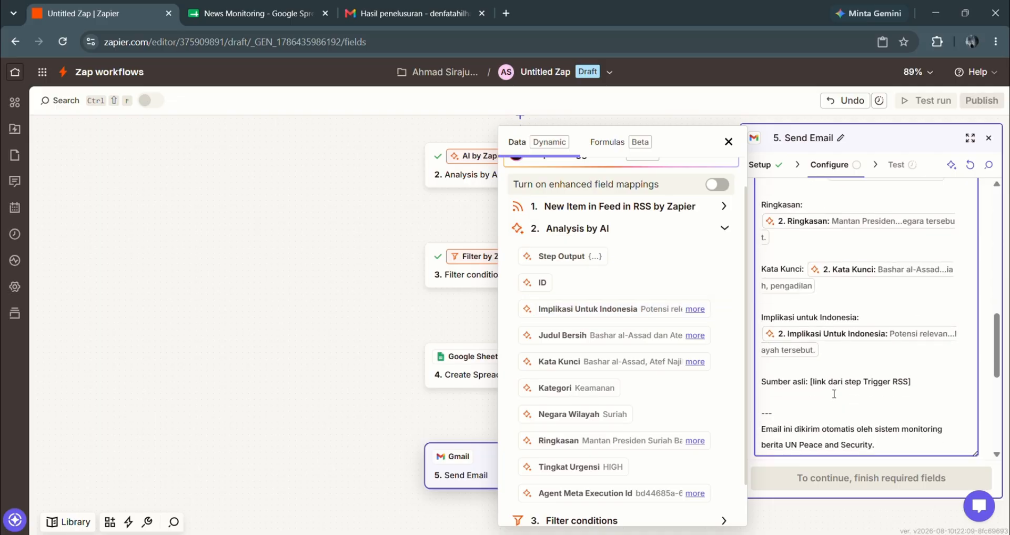
- Replace the Sumber asli placeholder with the RSS item's Link field
{"action": "scroll", "coordinate": [842, 368], "scroll_direction": "down", "scroll_amount": 1}
{"action": "left_click", "coordinate": [811, 336]}
{"action": "key", "text": "shift+End"}
{"action": "type", "text": "/"}
{"action": "left_click", "coordinate": [616, 300]}
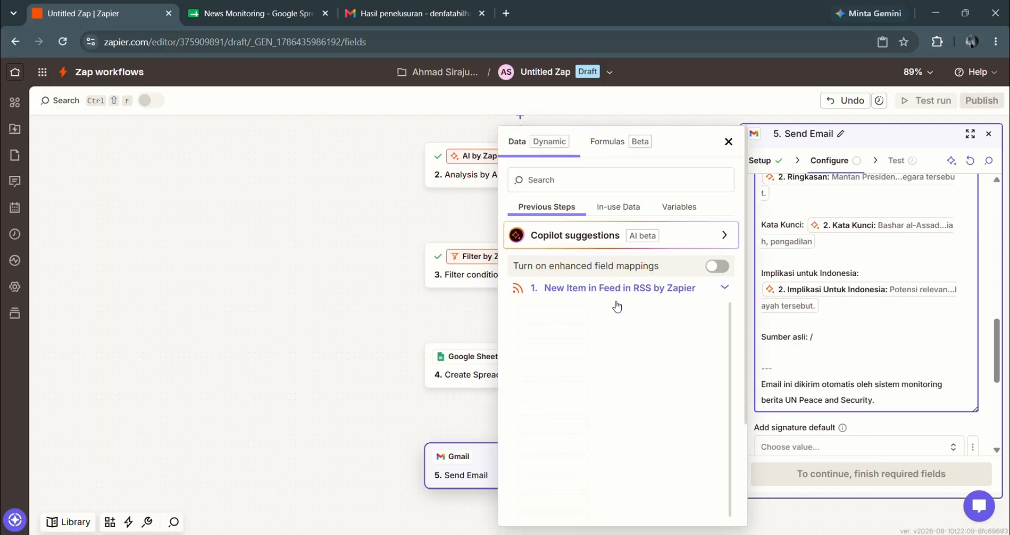
{"action": "left_click", "coordinate": [623, 367]}
{"action": "scroll", "coordinate": [808, 373], "scroll_direction": "up", "scroll_amount": 12}
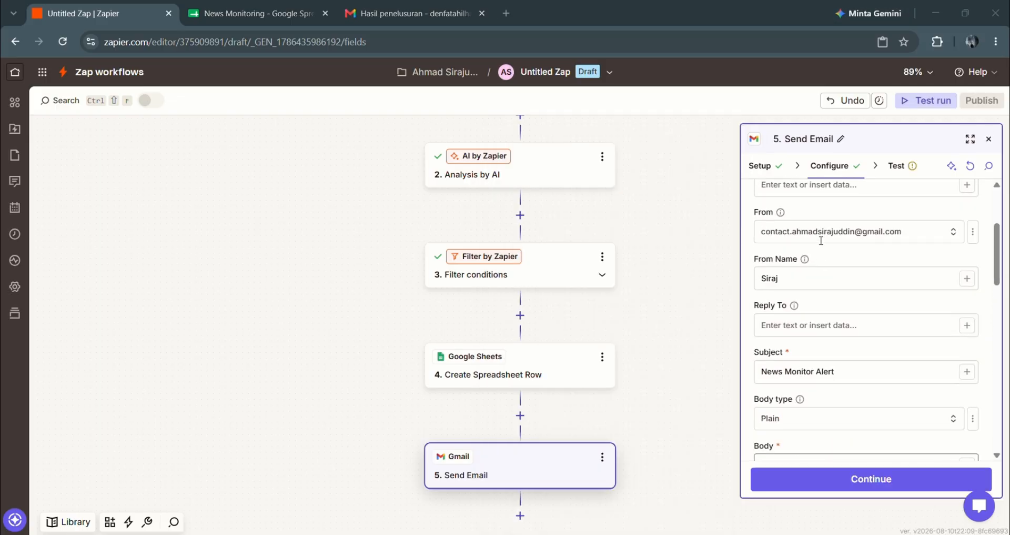
{"action": "scroll", "coordinate": [821, 240], "scroll_direction": "down", "scroll_amount": 4}
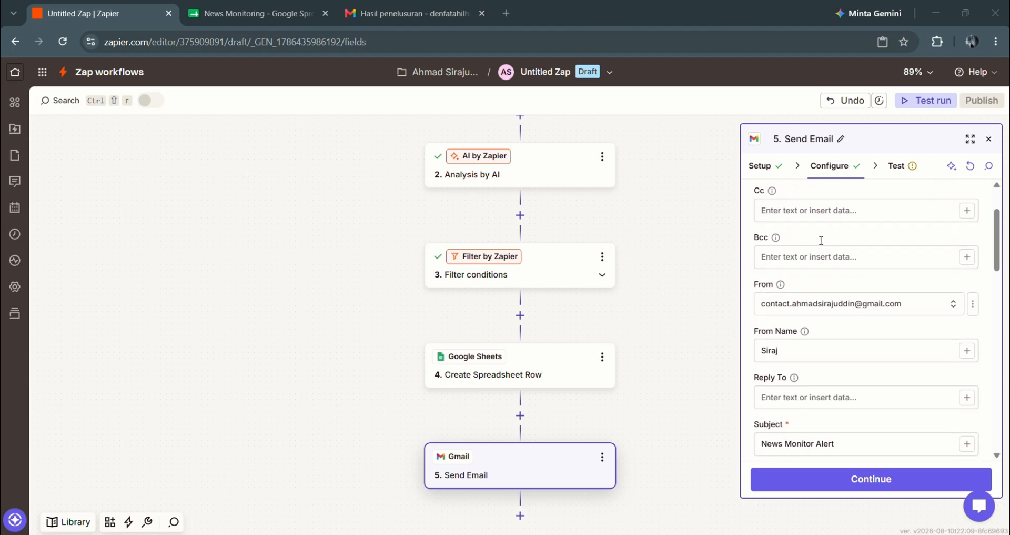
{"action": "scroll", "coordinate": [820, 240], "scroll_direction": "down", "scroll_amount": 8}
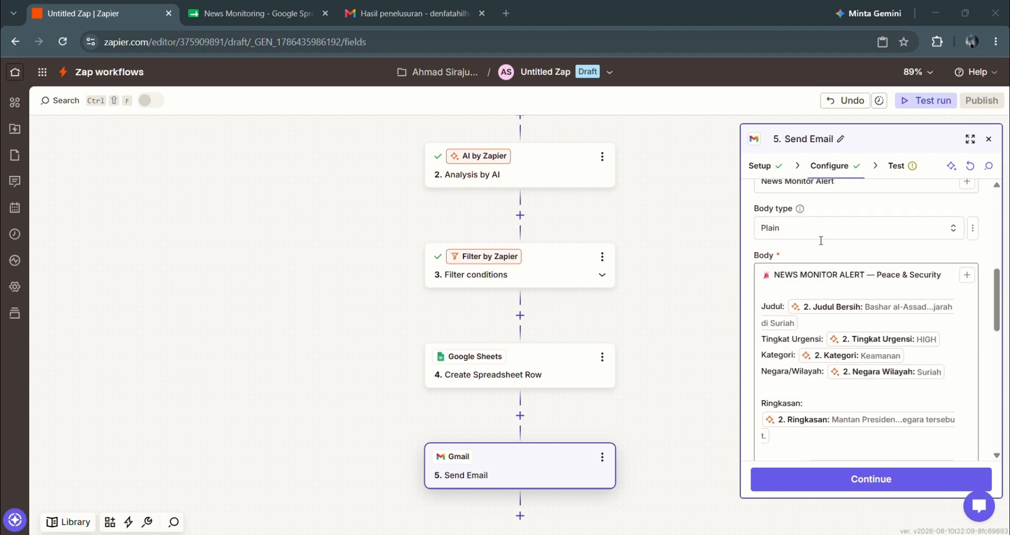
{"action": "scroll", "coordinate": [821, 240], "scroll_direction": "down", "scroll_amount": 4}
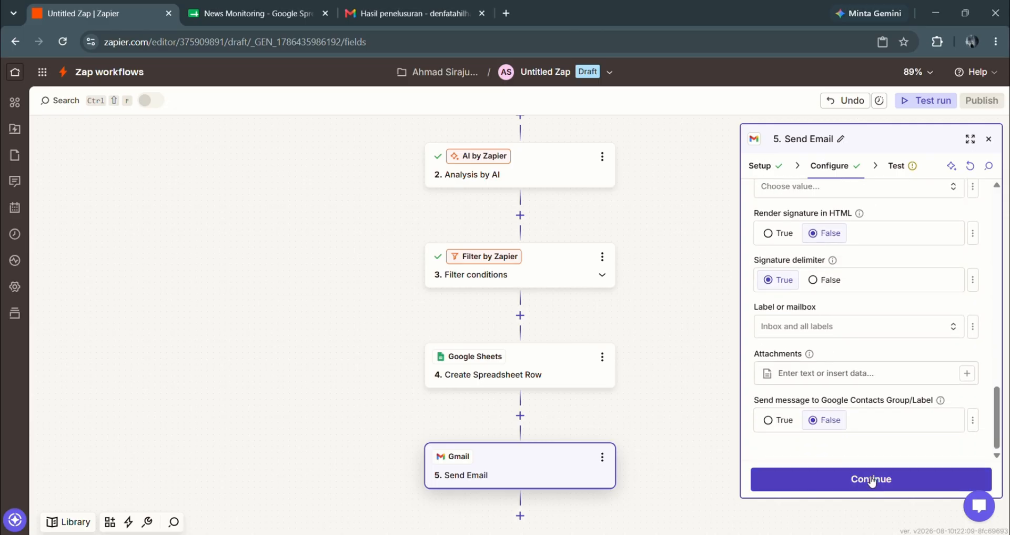
- Send a test alert message through the Gmail Send Email step
{"action": "left_click", "coordinate": [854, 480]}
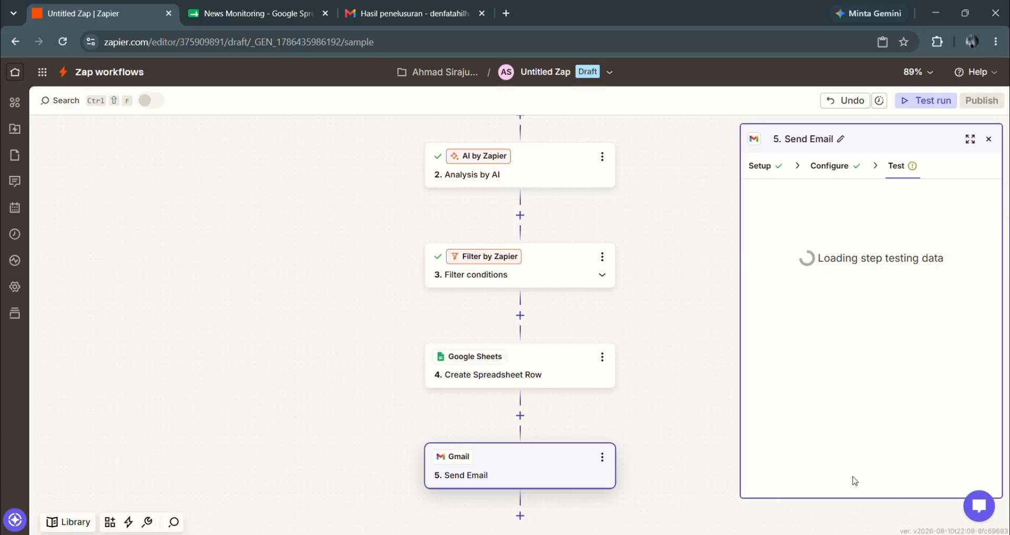
{"action": "scroll", "coordinate": [852, 394], "scroll_direction": "down", "scroll_amount": 3}
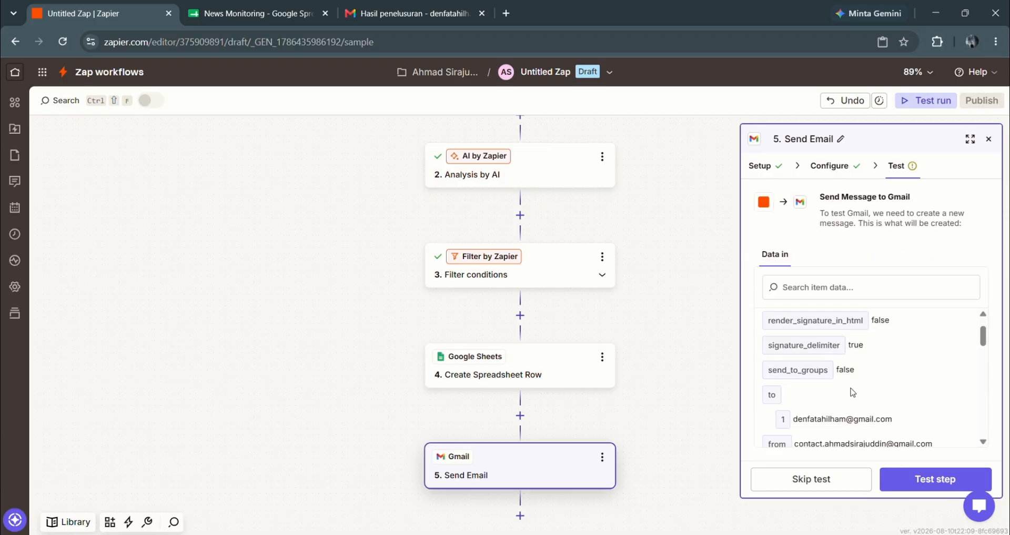
{"action": "left_click", "coordinate": [948, 483]}
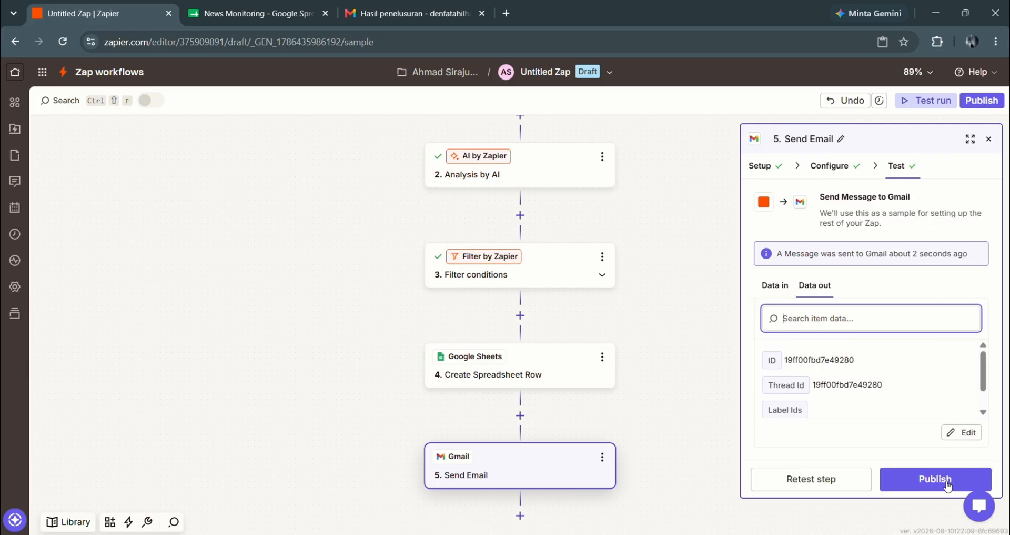
- Reload Gmail and open the News Monitor Alert email, checking its sender and recipient details
{"action": "left_click", "coordinate": [370, 17]}
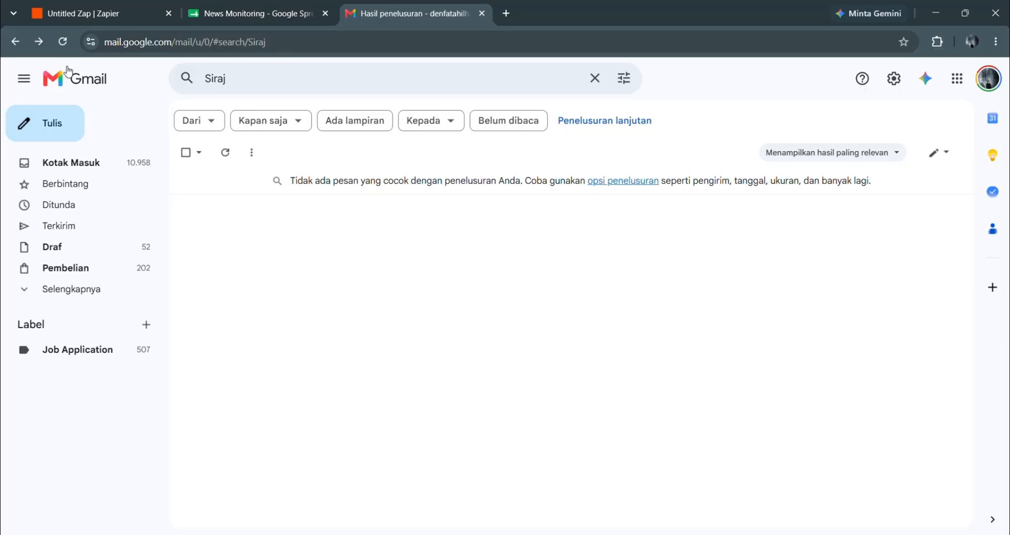
{"action": "left_click", "coordinate": [62, 40]}
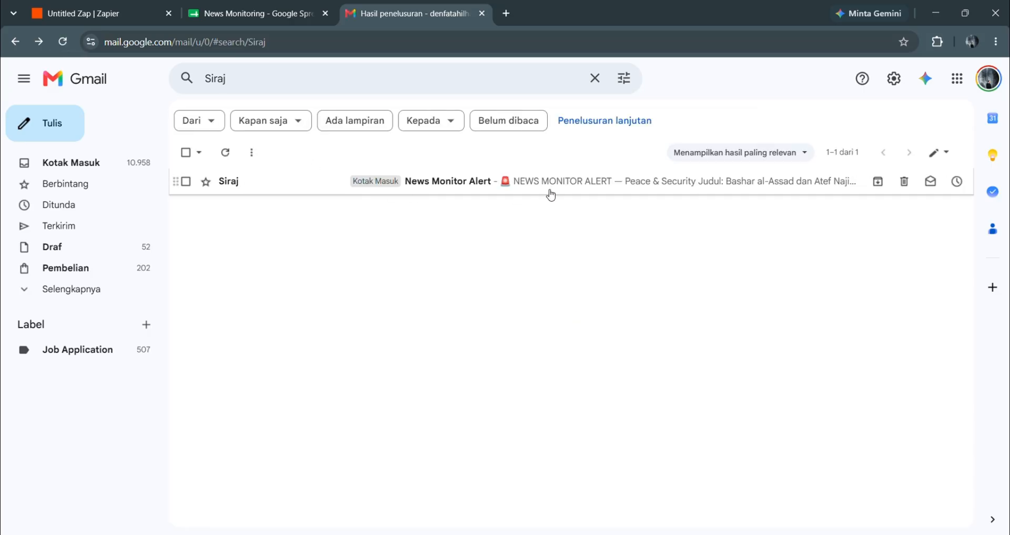
{"action": "left_click", "coordinate": [577, 187]}
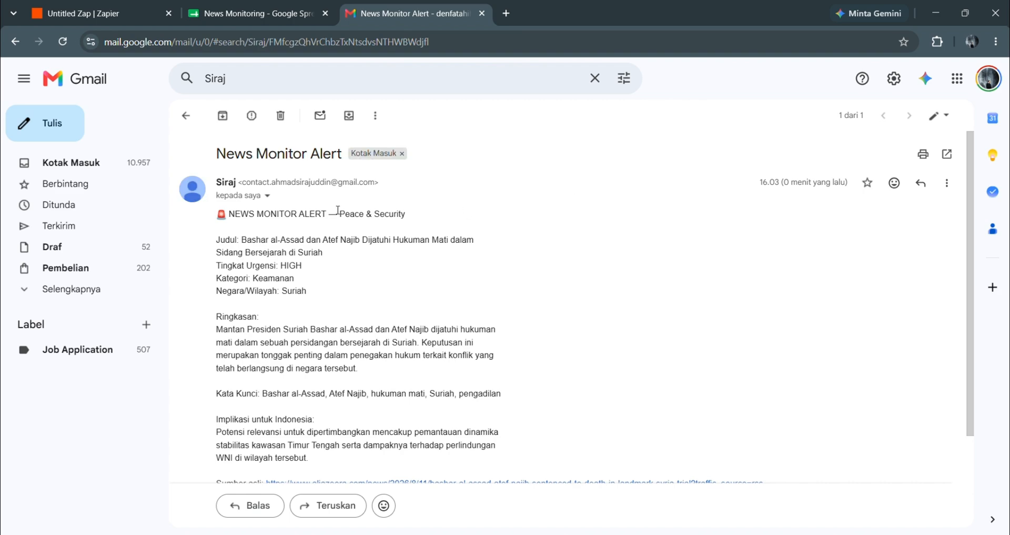
{"action": "left_click", "coordinate": [267, 196]}
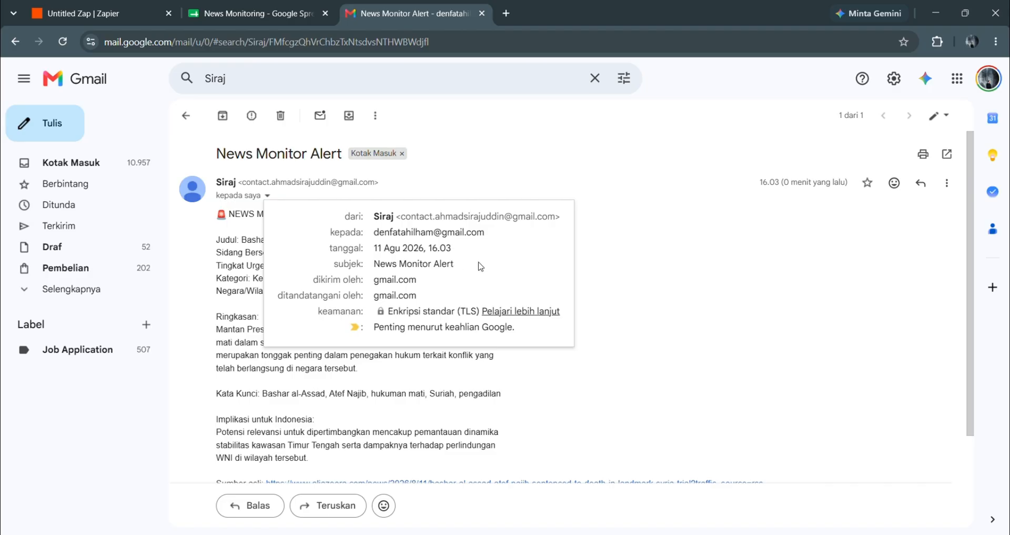
{"action": "left_click", "coordinate": [642, 318]}
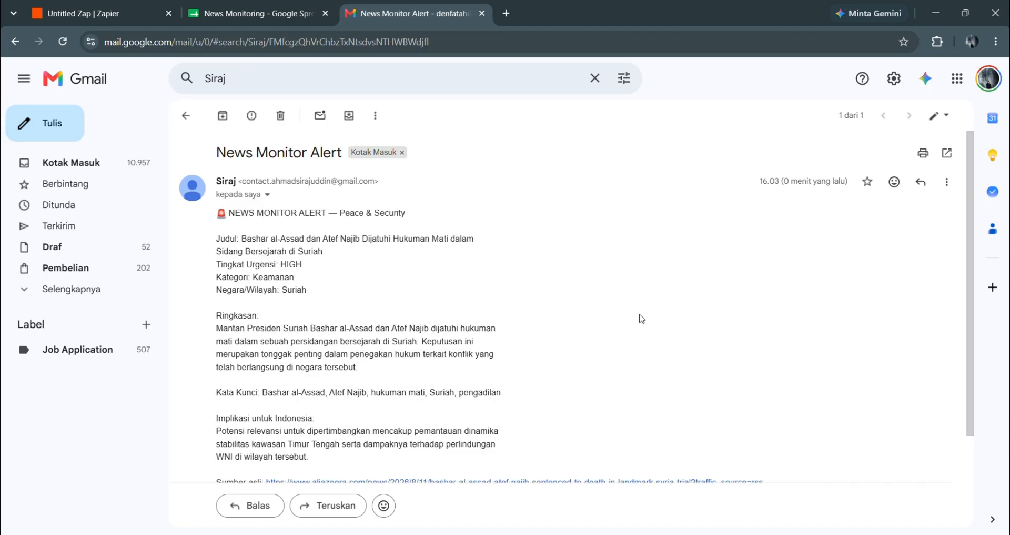
- Scroll through the HIGH-urgency Syria alert body to confirm every field is filled
{"action": "scroll", "coordinate": [642, 319], "scroll_direction": "down", "scroll_amount": 2}
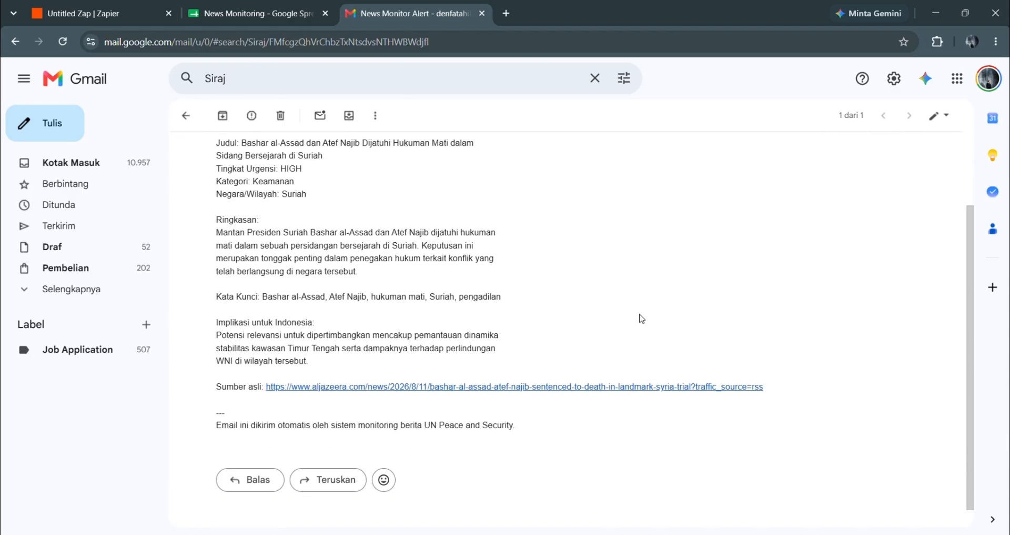
{"action": "scroll", "coordinate": [642, 318], "scroll_direction": "down", "scroll_amount": 1}
{"action": "scroll", "coordinate": [642, 318], "scroll_direction": "down", "scroll_amount": 1}
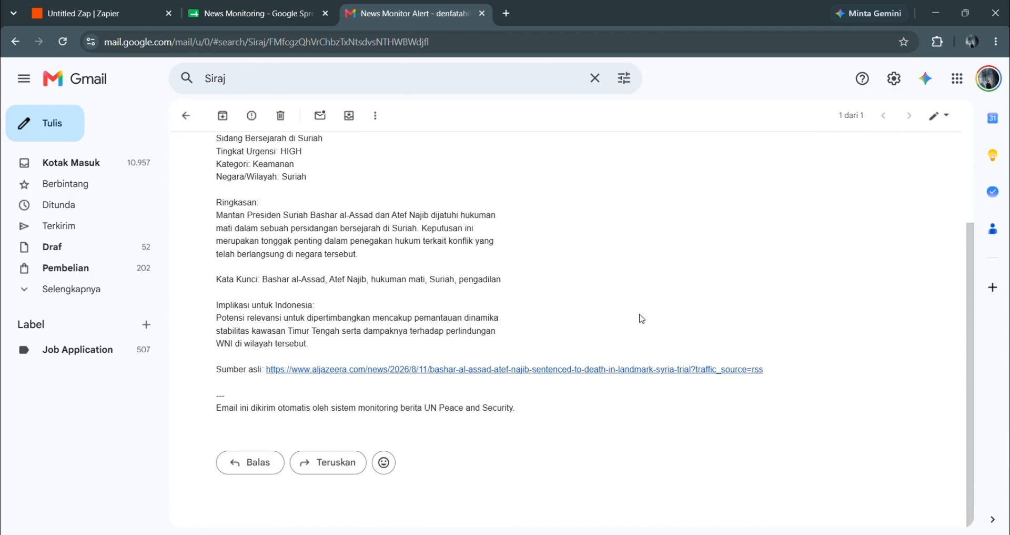
{"action": "scroll", "coordinate": [642, 319], "scroll_direction": "up", "scroll_amount": 3}
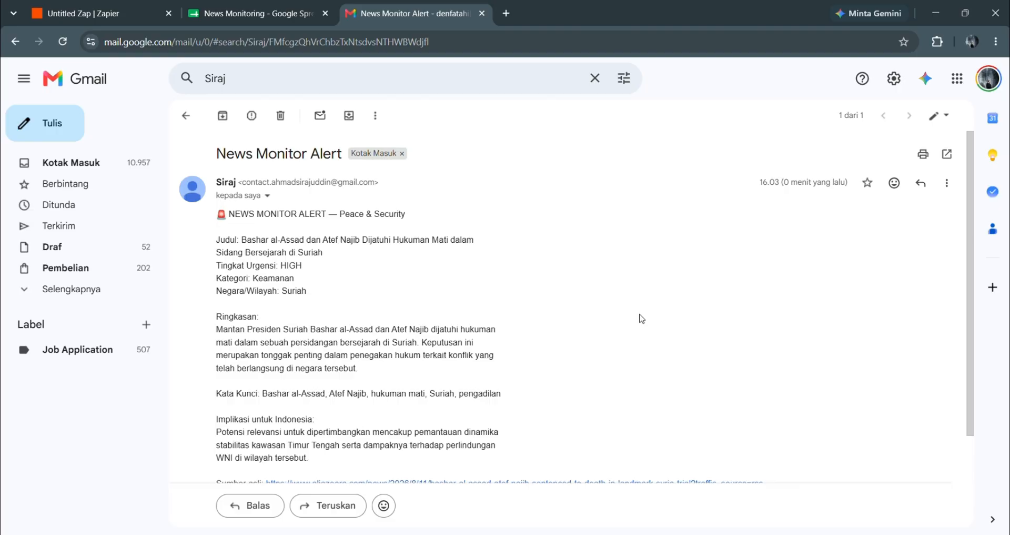
{"action": "scroll", "coordinate": [642, 318], "scroll_direction": "down", "scroll_amount": 3}
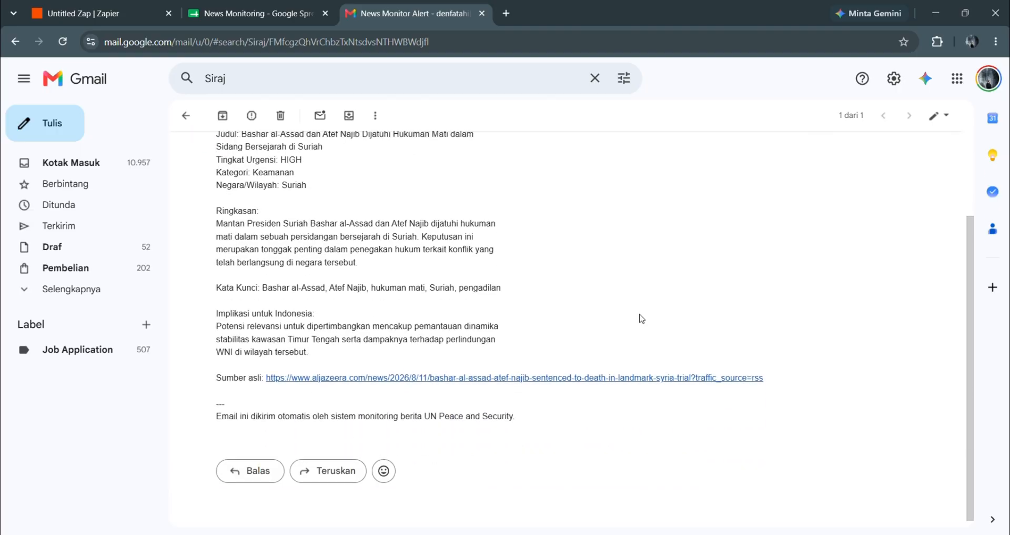
{"action": "scroll", "coordinate": [642, 318], "scroll_direction": "up", "scroll_amount": 3}
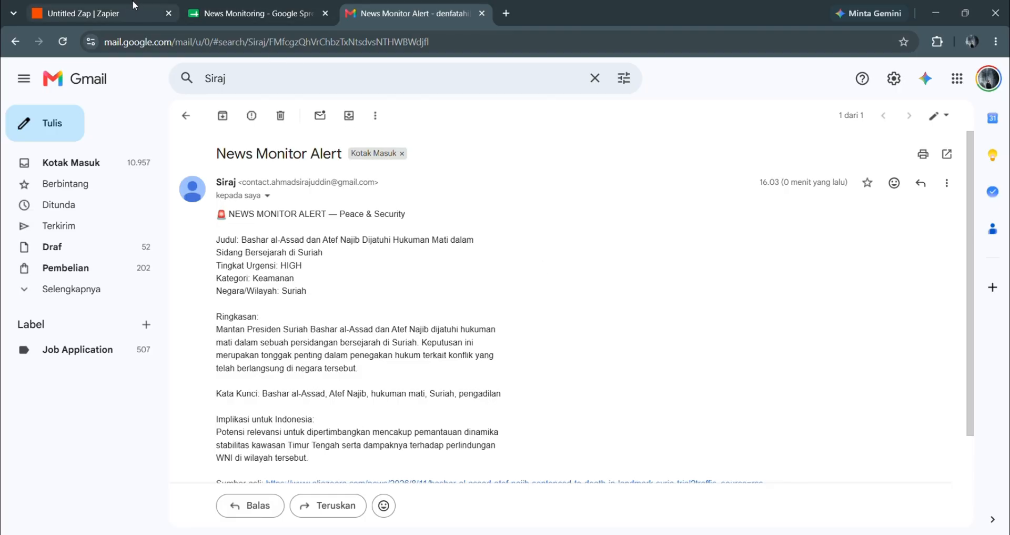
{"action": "left_click", "coordinate": [117, 15]}
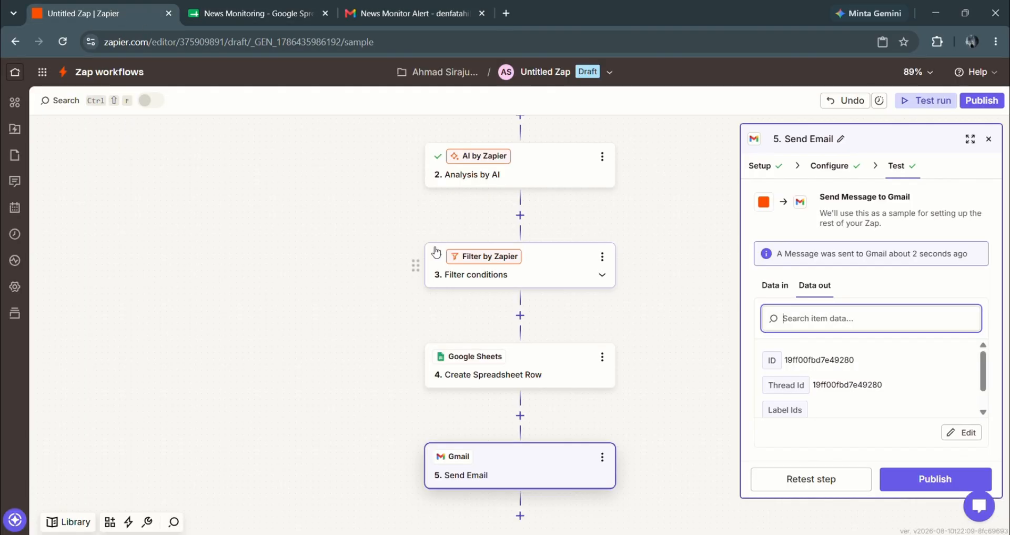
- Scroll the Zap editor to view the five steps from RSS trigger to Gmail Send Email
{"action": "scroll", "coordinate": [434, 249], "scroll_direction": "down", "scroll_amount": 1}
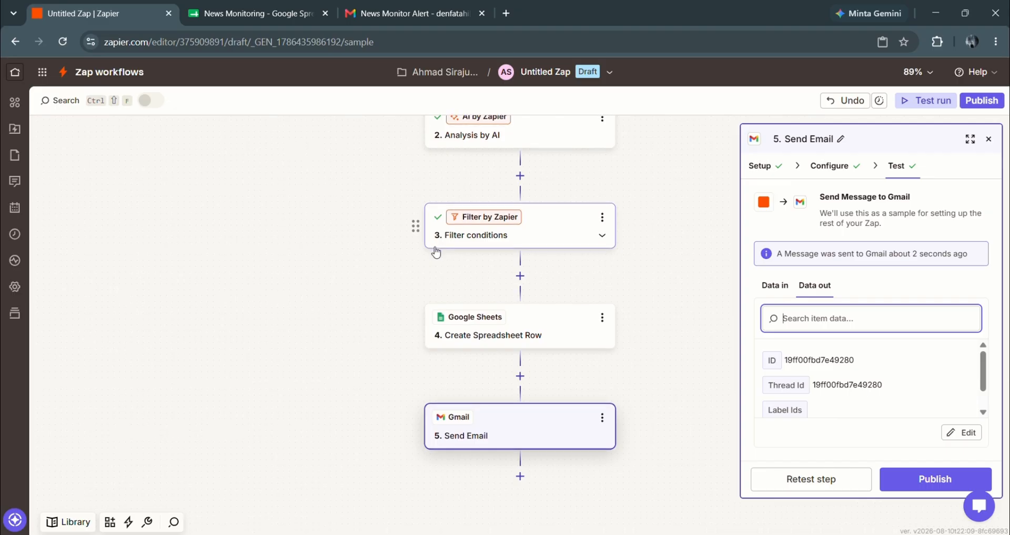
{"action": "scroll", "coordinate": [434, 245], "scroll_direction": "up", "scroll_amount": 2}
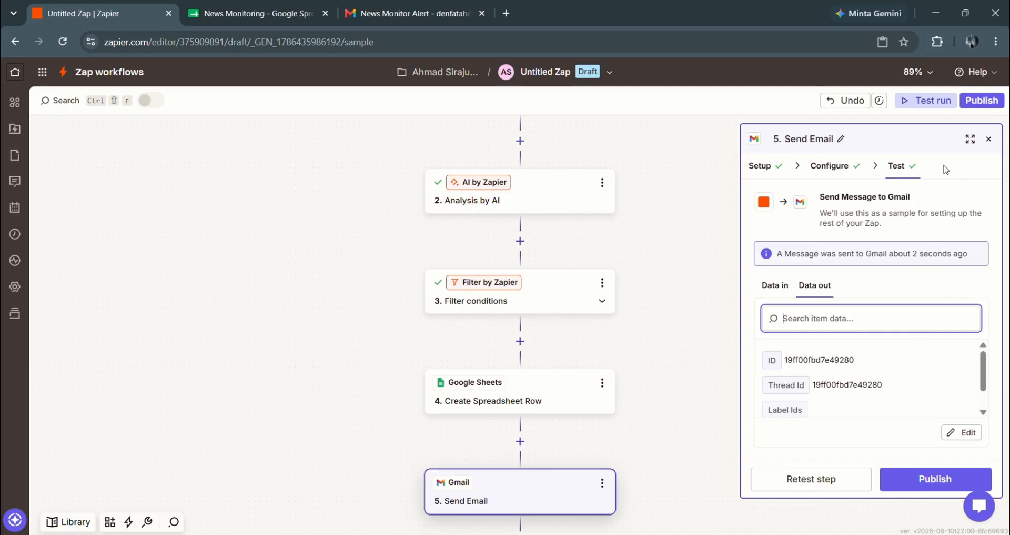
- Test-run the whole Zap from Zap runs and confirm all five steps succeed through Gmail
{"action": "left_click", "coordinate": [929, 105]}
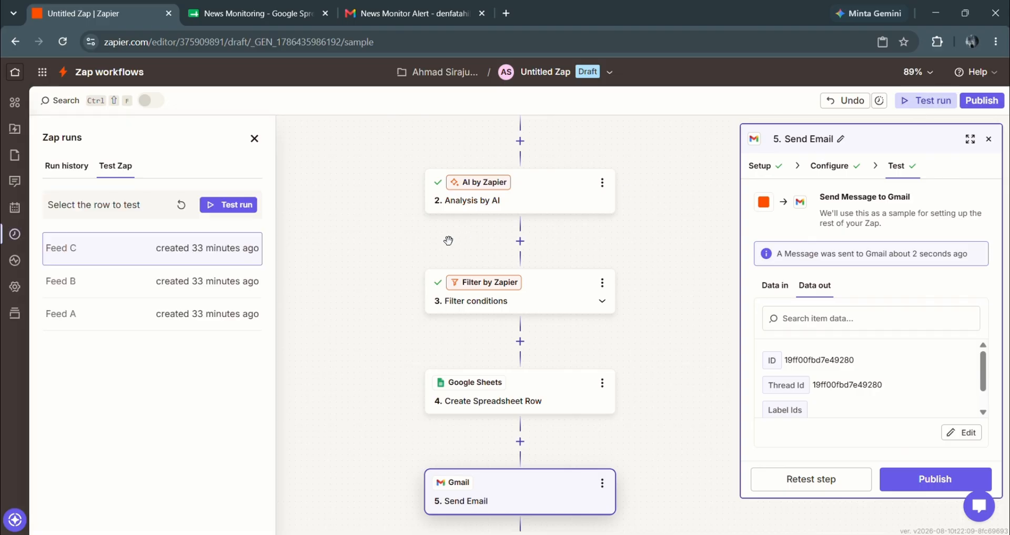
{"action": "left_click", "coordinate": [237, 204]}
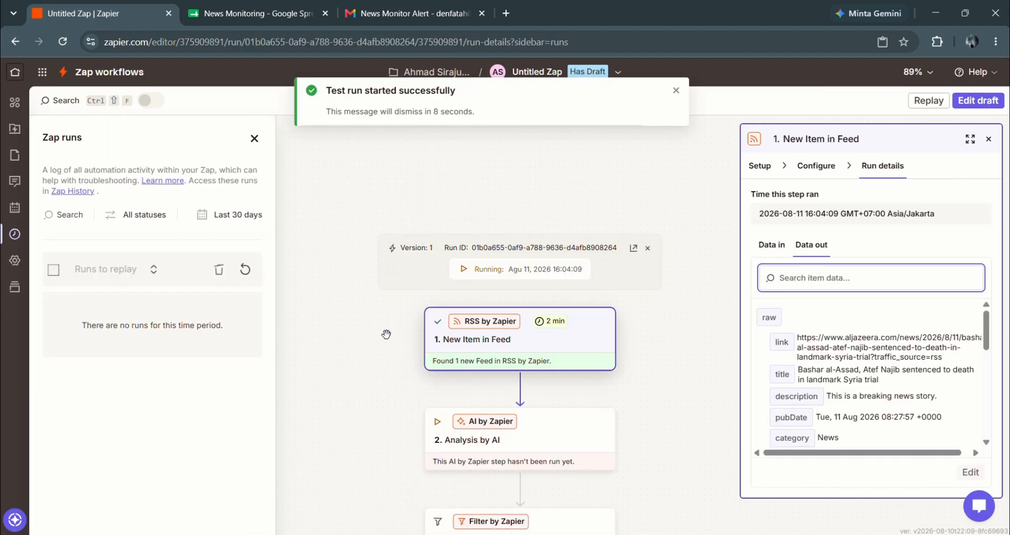
{"action": "scroll", "coordinate": [388, 334], "scroll_direction": "down", "scroll_amount": 1}
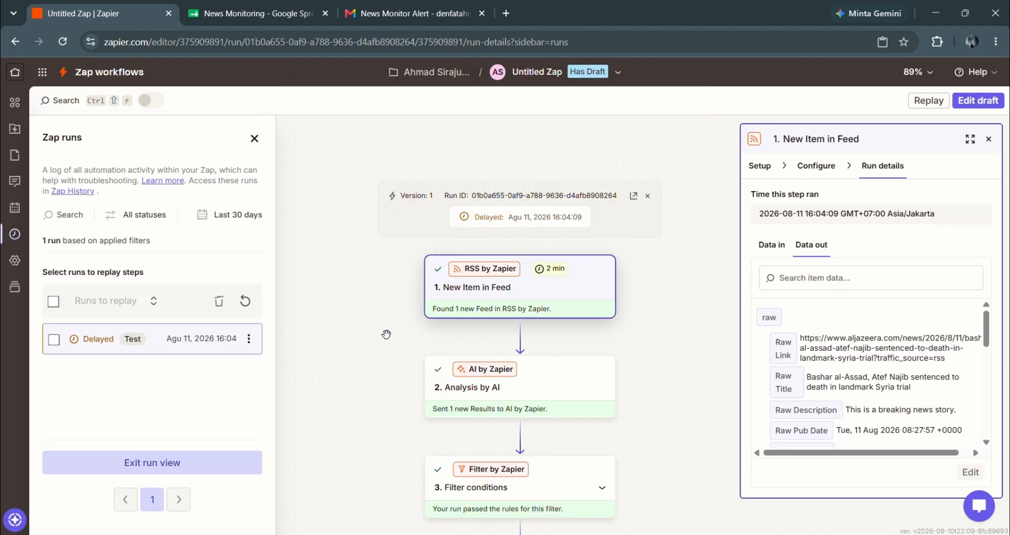
{"action": "scroll", "coordinate": [386, 334], "scroll_direction": "down", "scroll_amount": 1}
{"action": "scroll", "coordinate": [386, 333], "scroll_direction": "down", "scroll_amount": 1}
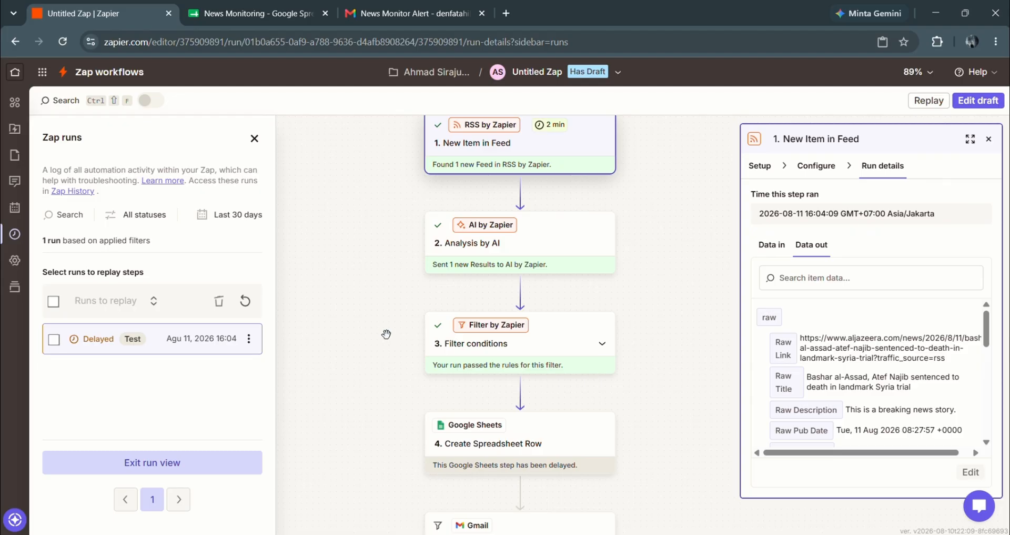
{"action": "scroll", "coordinate": [386, 333], "scroll_direction": "down", "scroll_amount": 1}
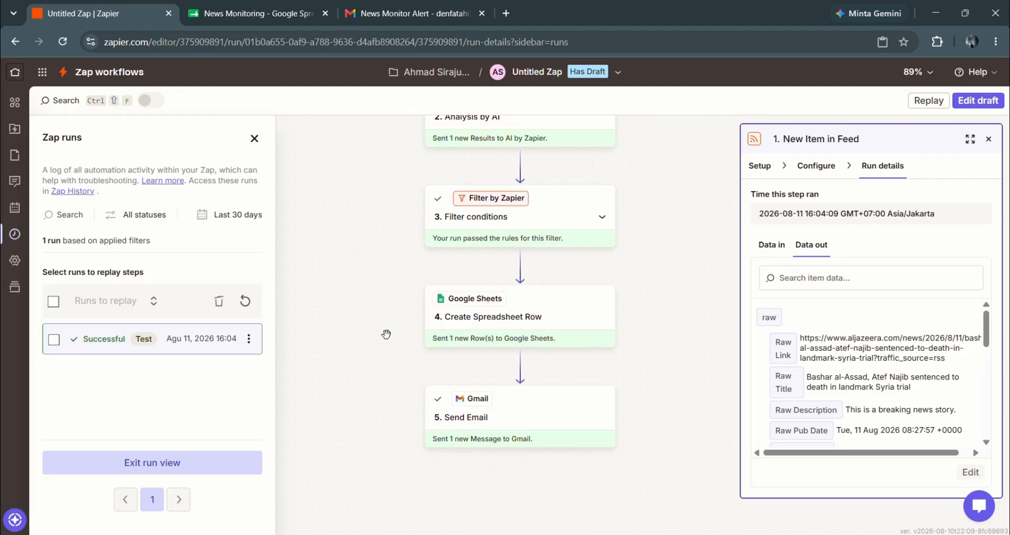
{"action": "scroll", "coordinate": [387, 333], "scroll_direction": "down", "scroll_amount": 2}
{"action": "scroll", "coordinate": [386, 334], "scroll_direction": "up", "scroll_amount": 5}
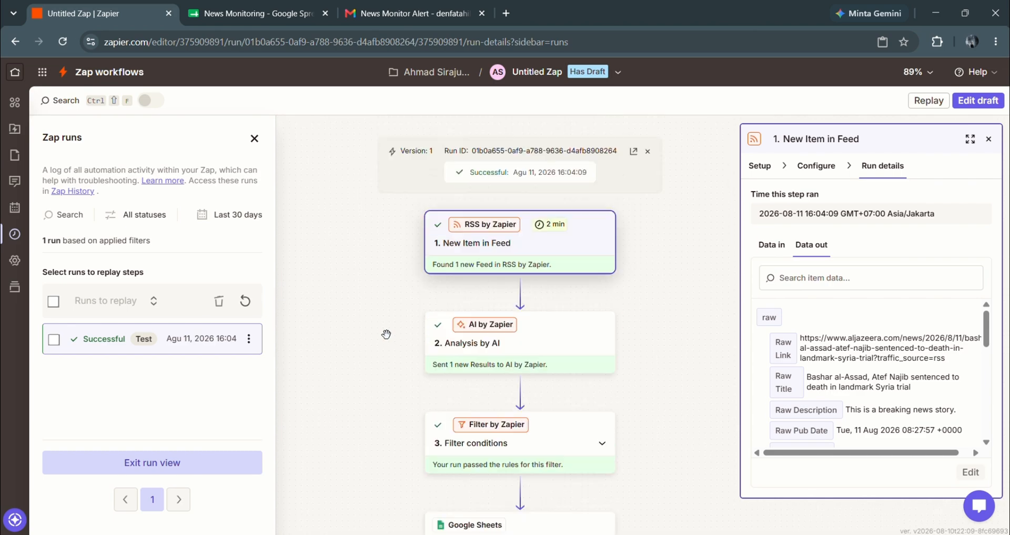
{"action": "left_click", "coordinate": [225, 472]}
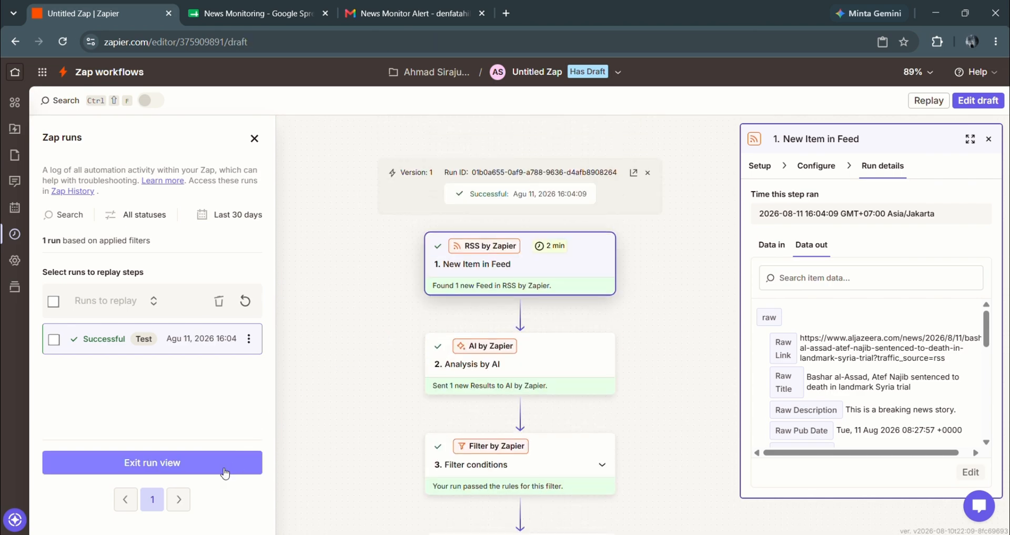
- Replace the suggested name with 'Al Jazeera News Monitoring Machine' and publish the Zap live
{"action": "left_click", "coordinate": [254, 138]}
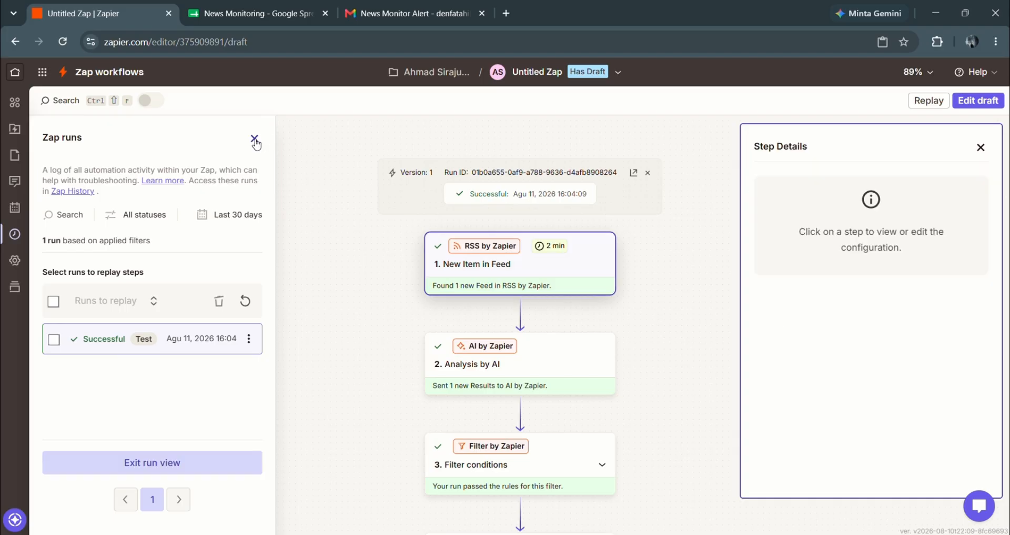
{"action": "scroll", "coordinate": [417, 343], "scroll_direction": "down", "scroll_amount": 3}
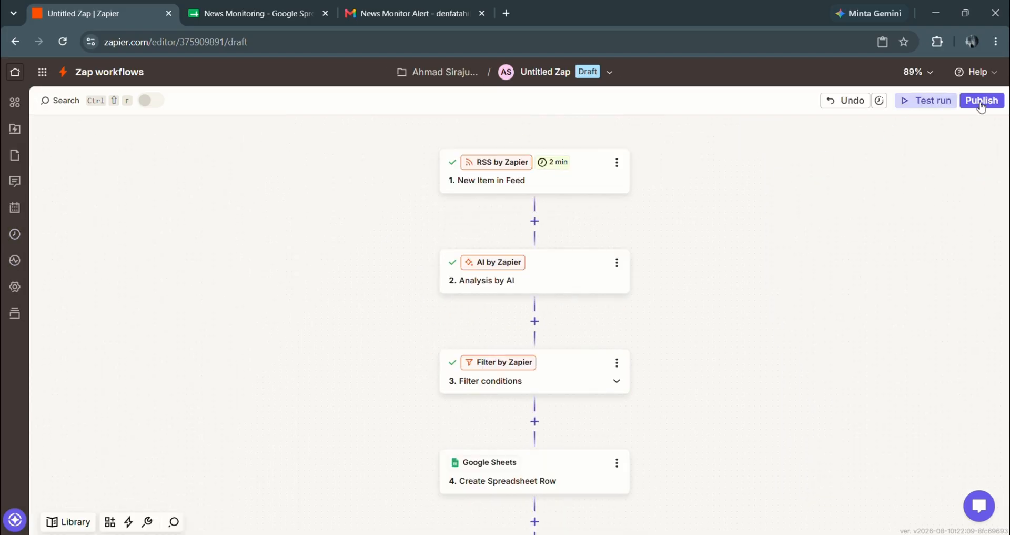
{"action": "left_click", "coordinate": [981, 104]}
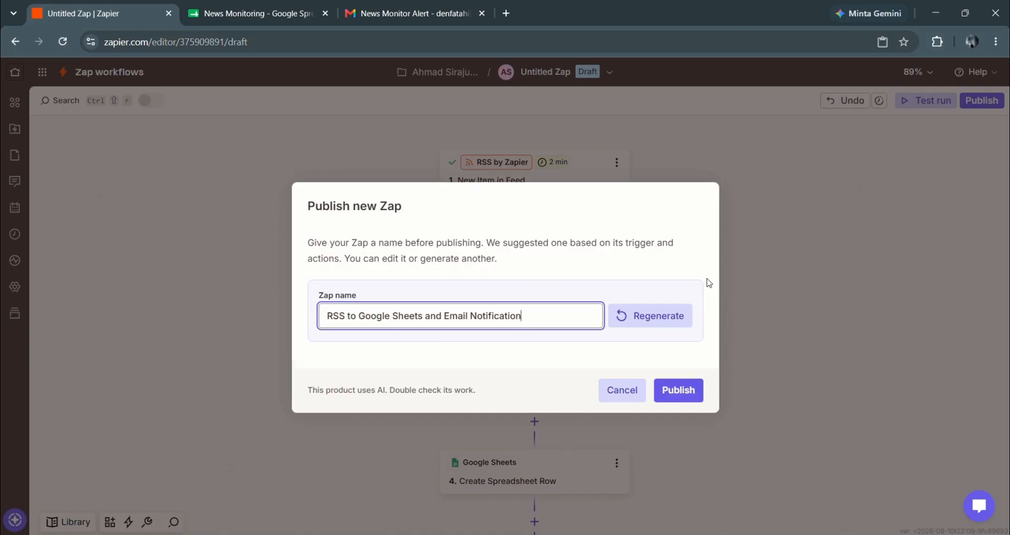
{"action": "left_click", "coordinate": [663, 318]}
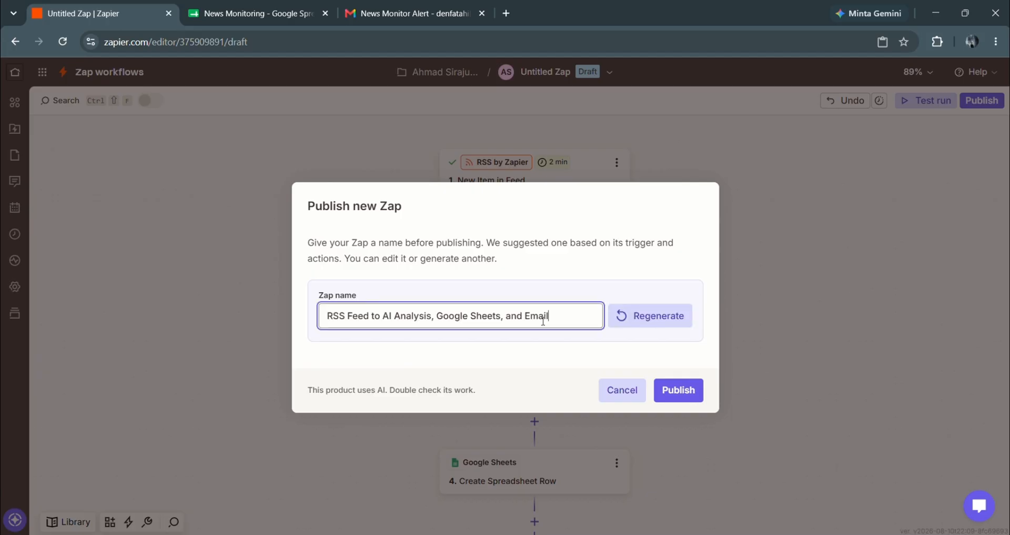
{"action": "triple_click", "coordinate": [543, 321]}
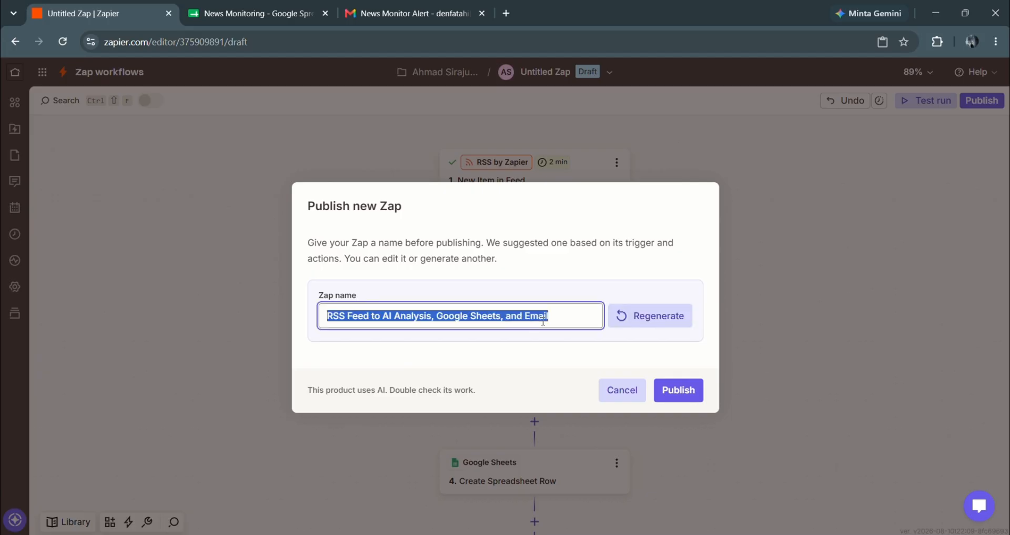
{"action": "type", "text": "News"}
{"action": "key", "text": "BackSpace"}
{"action": "key", "text": "BackSpace"}
{"action": "key", "text": "BackSpace"}
{"action": "key", "text": "BackSpace"}
{"action": "type", "text": "AI Jaze"}
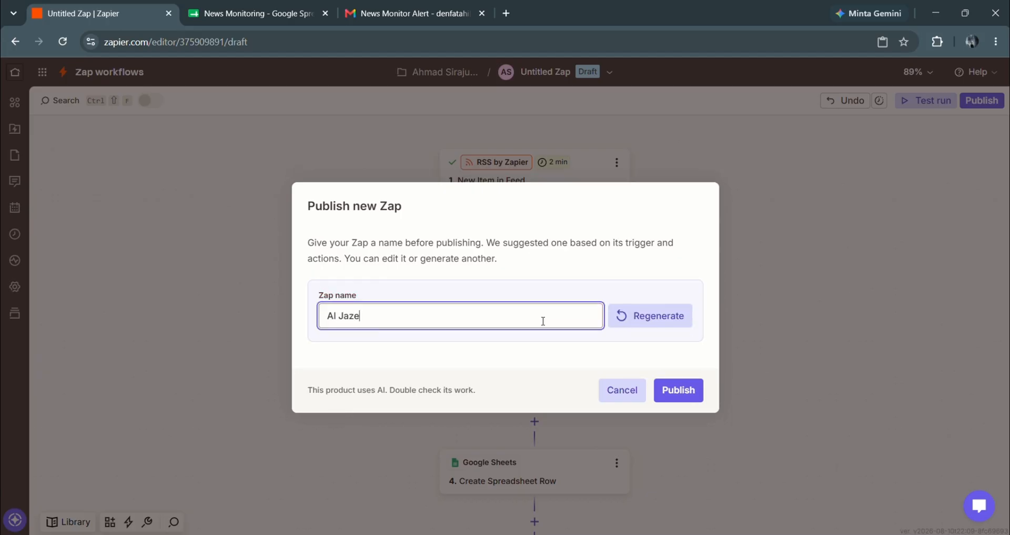
{"action": "type", "text": "era News Monitoring"}
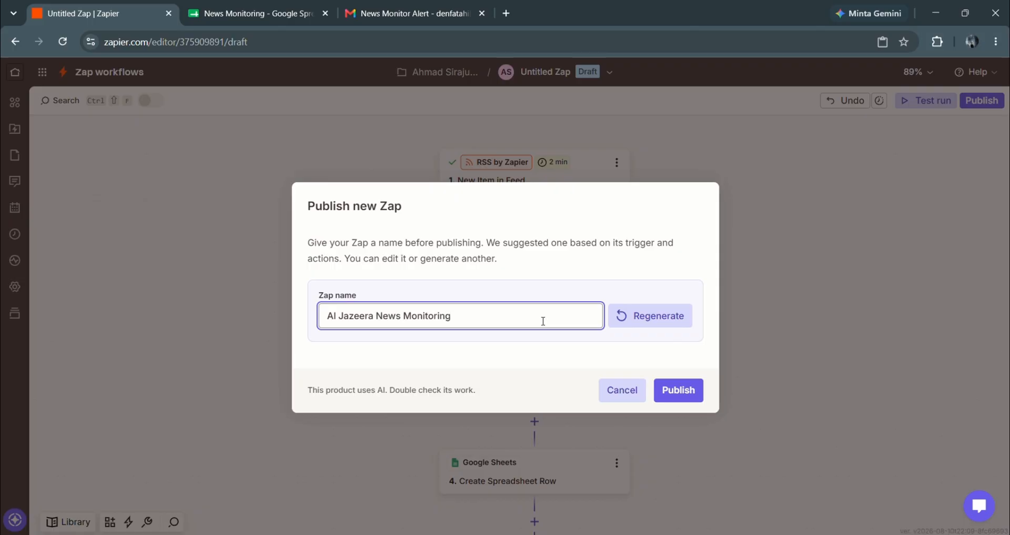
{"action": "type", "text": " Machine"}
{"action": "left_click", "coordinate": [677, 390]}
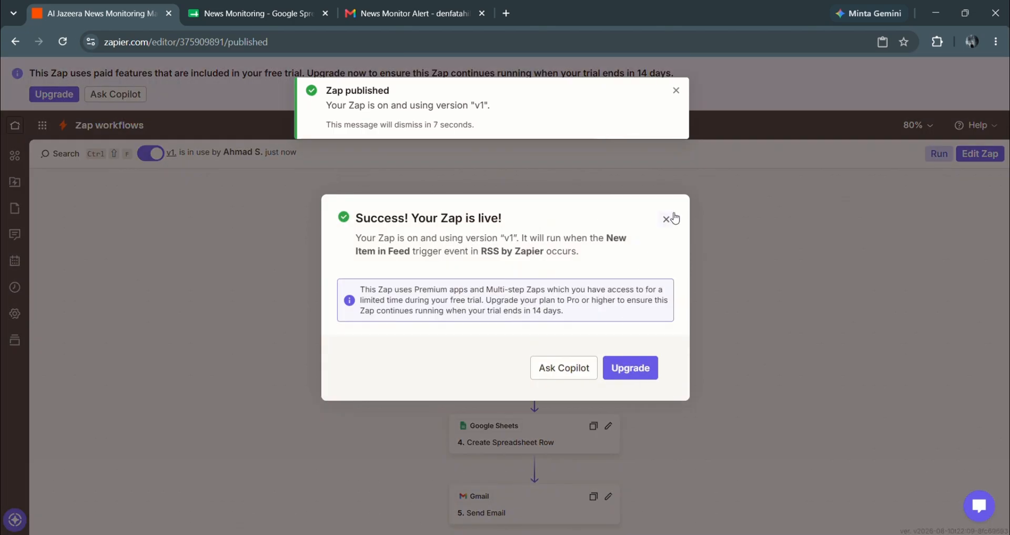
- Dismiss the publish messages and reopen the Al Jazeera News Monitoring Machine Zap from Home
{"action": "left_click", "coordinate": [667, 218]}
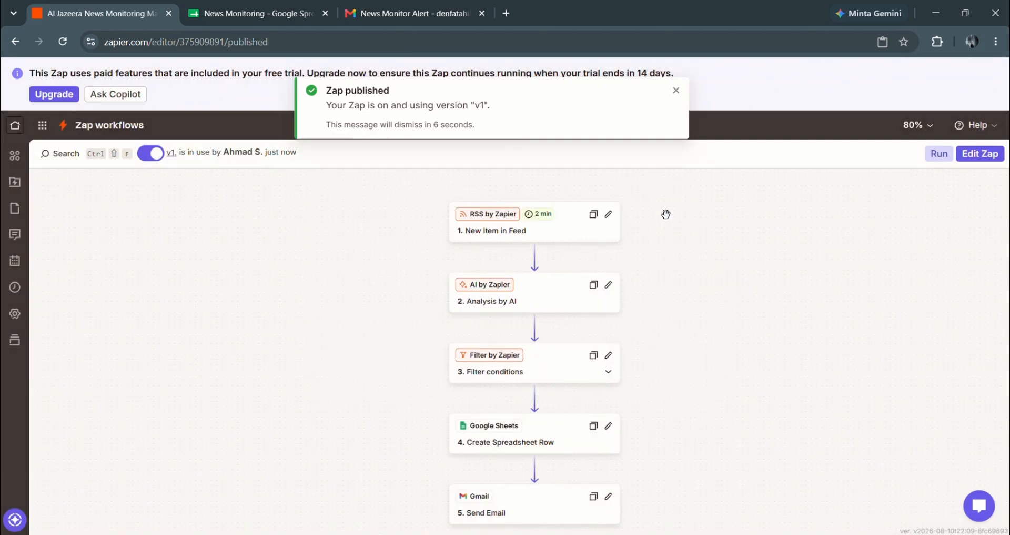
{"action": "left_click", "coordinate": [676, 90]}
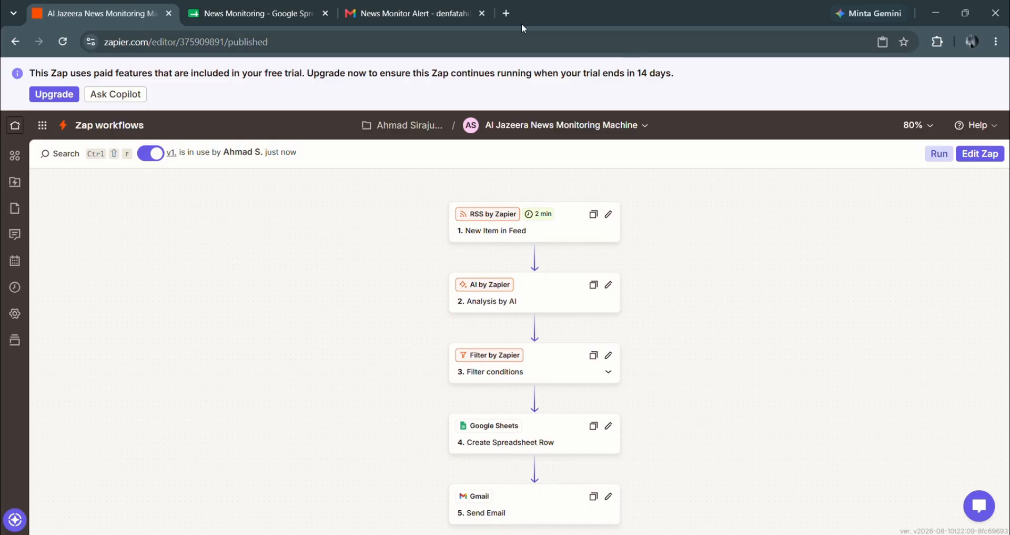
{"action": "key", "text": "alt+Left"}
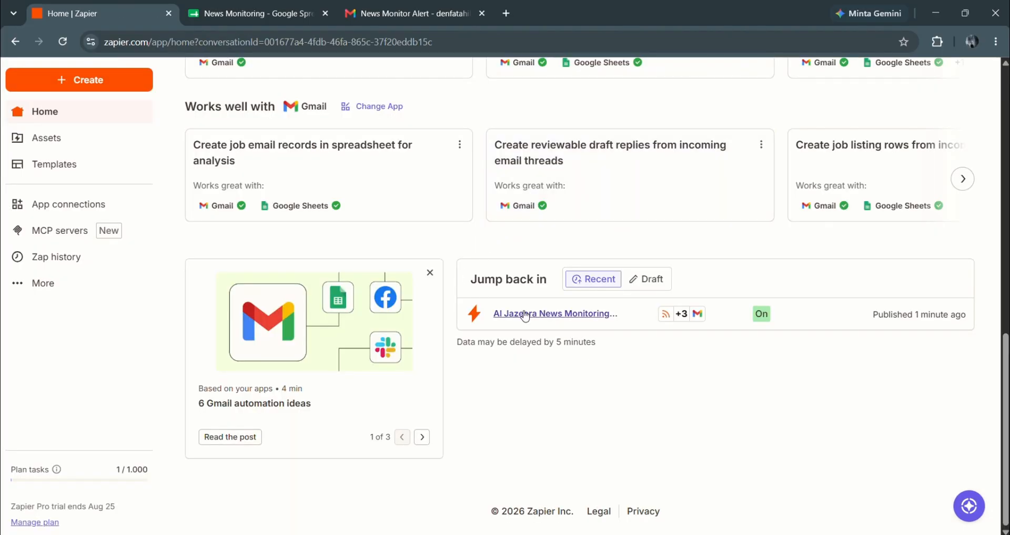
{"action": "left_click", "coordinate": [525, 313]}
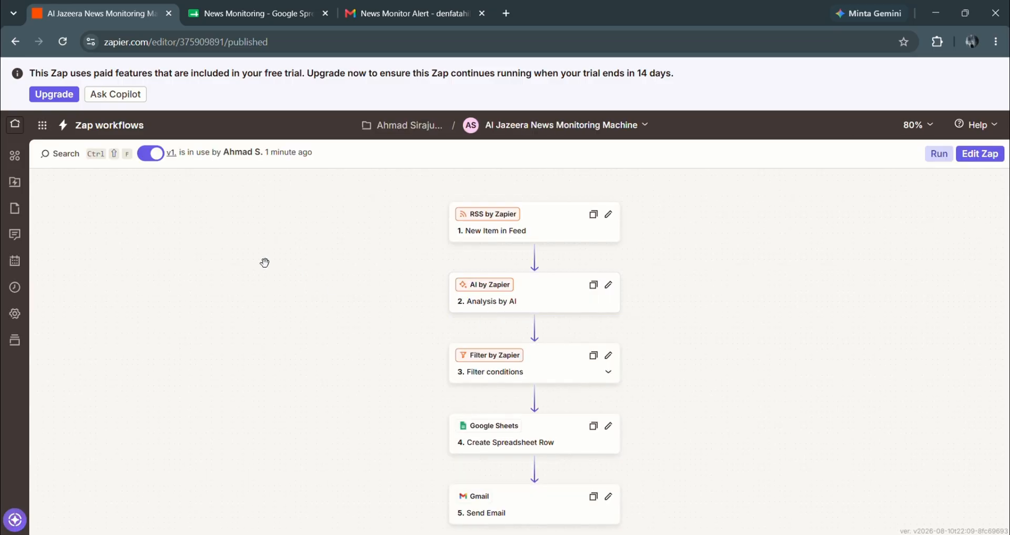
- Switch the Al Jazeera News Monitoring Machine Zap off
{"action": "left_click", "coordinate": [145, 153]}
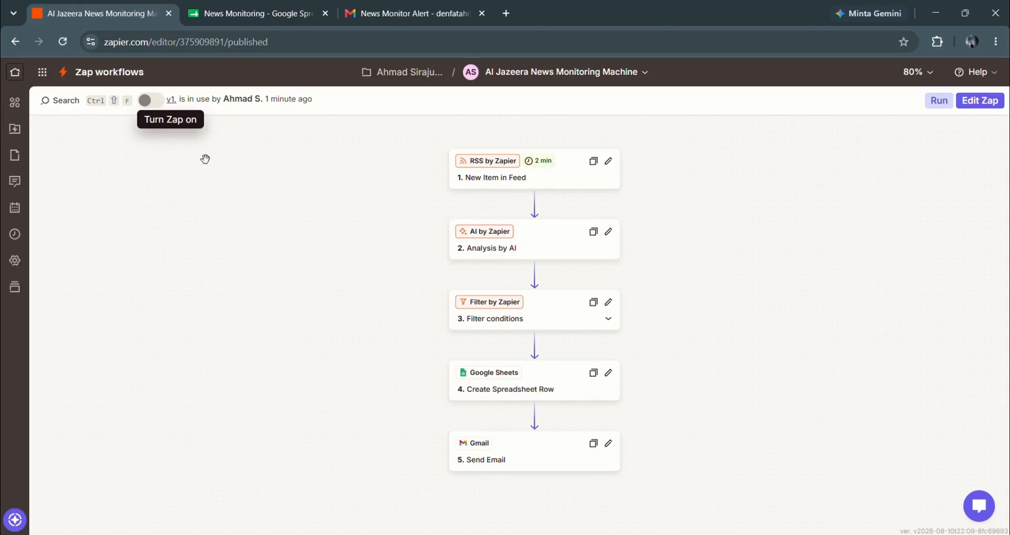
{"action": "scroll", "coordinate": [254, 210], "scroll_direction": "up", "scroll_amount": 5}
{"action": "scroll", "coordinate": [255, 210], "scroll_direction": "down", "scroll_amount": 2}
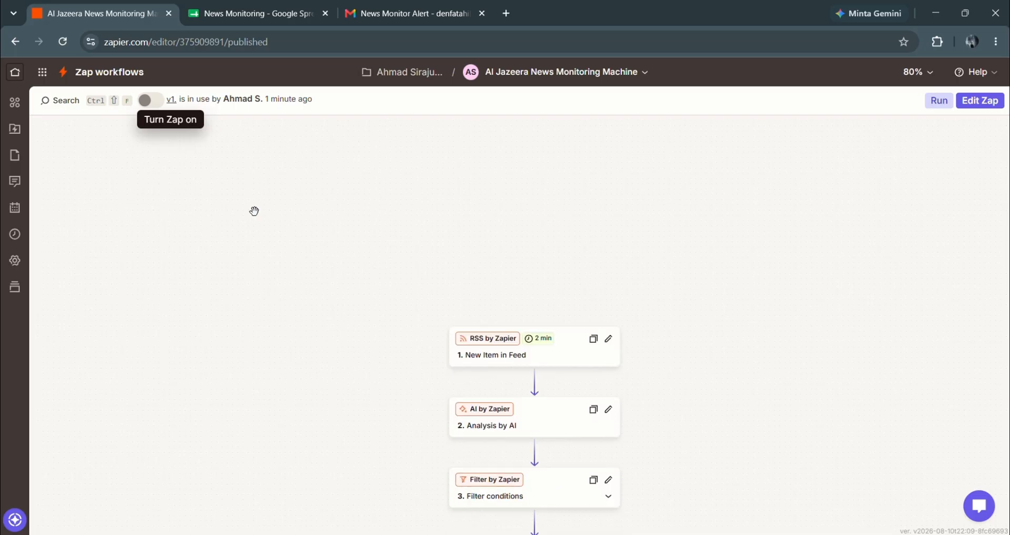